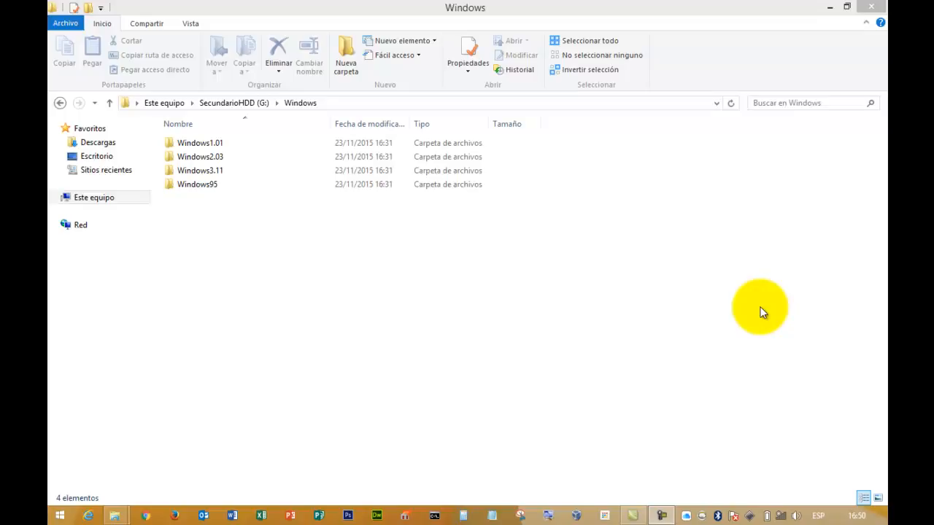
# Switch to VirtualBox and create a DOS virtual machine named dos with 32 MB of memory and no hard disk.
pyautogui.click(639, 6)
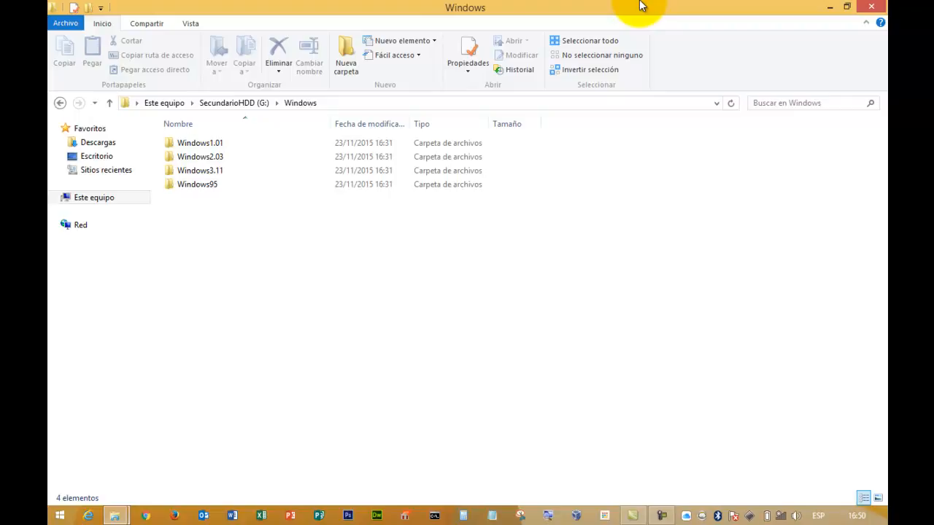
pyautogui.click(594, 242)
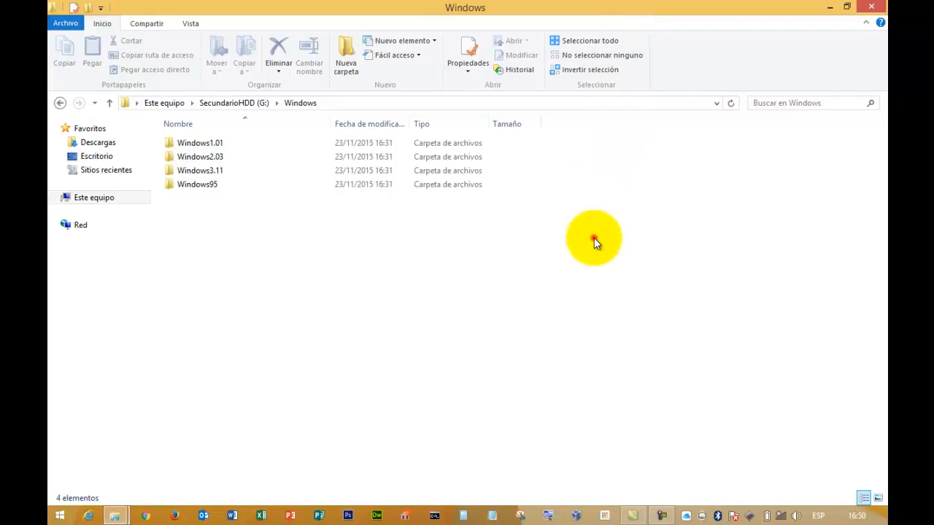
pyautogui.click(576, 515)
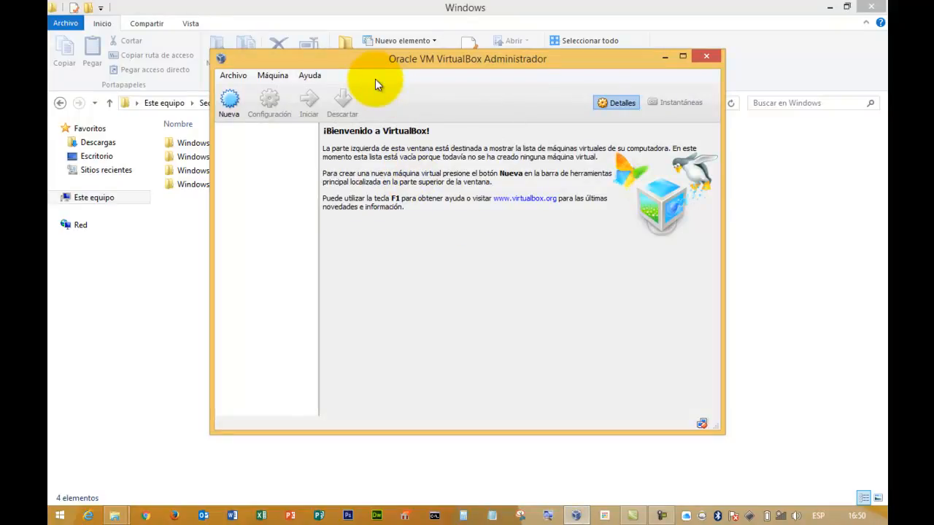
pyautogui.click(237, 106)
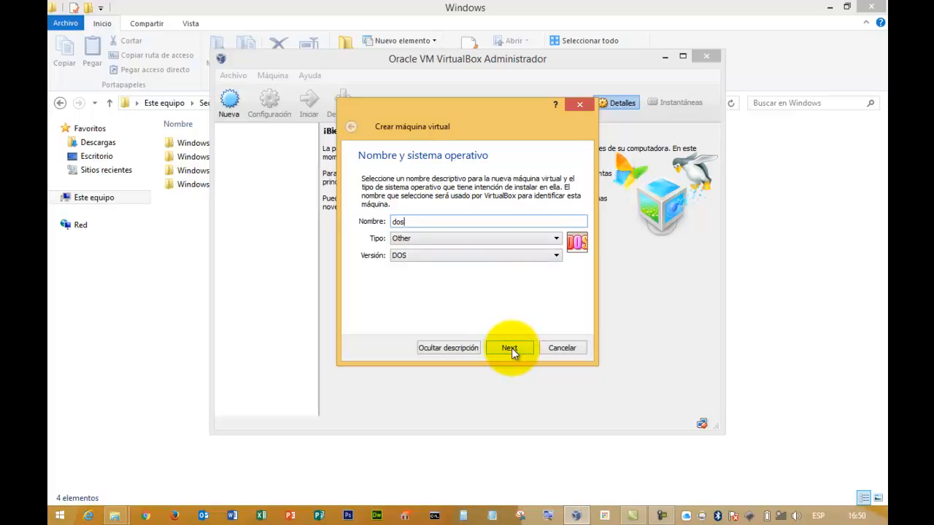
pyautogui.click(510, 348)
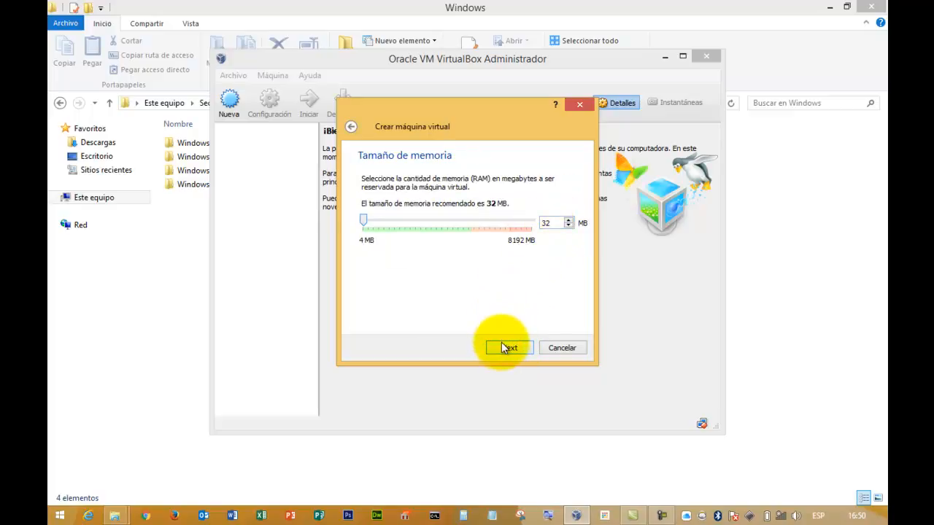
pyautogui.click(504, 348)
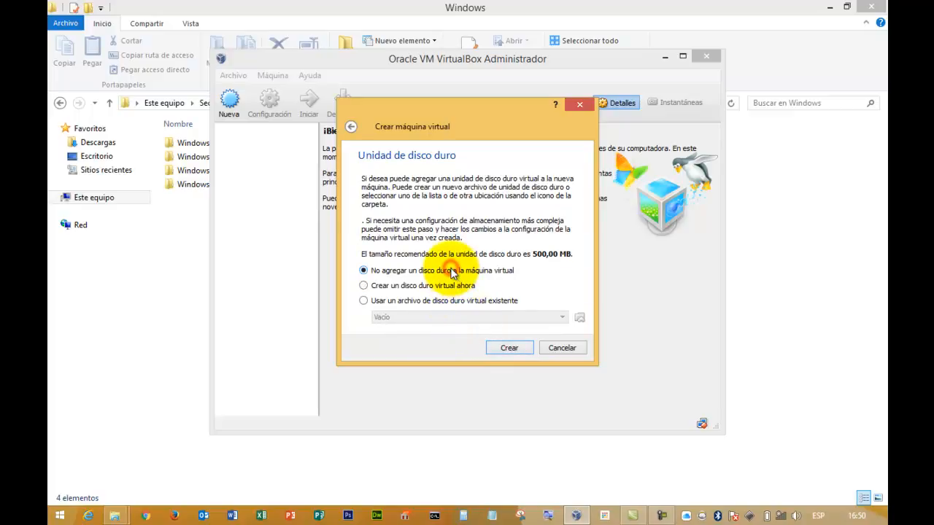
pyautogui.click(501, 348)
pyautogui.click(449, 273)
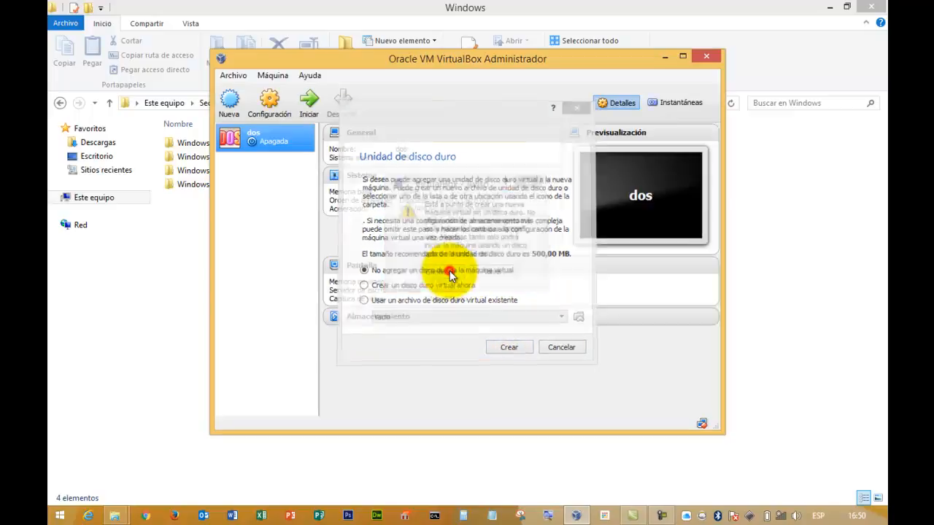
# Attach the Win1.01DriveA disk image from the Windows1.01 folder to the dos machine's floppy drive and save the settings.
pyautogui.click(276, 108)
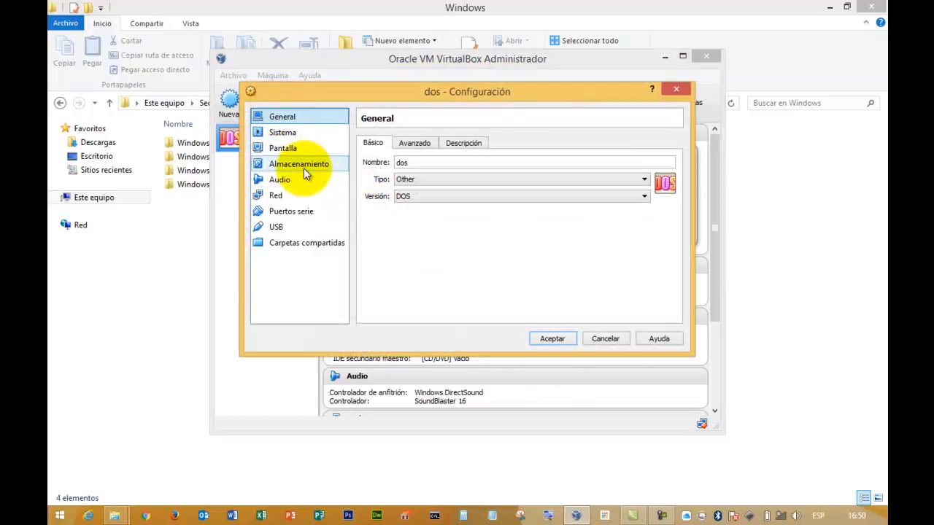
pyautogui.click(304, 166)
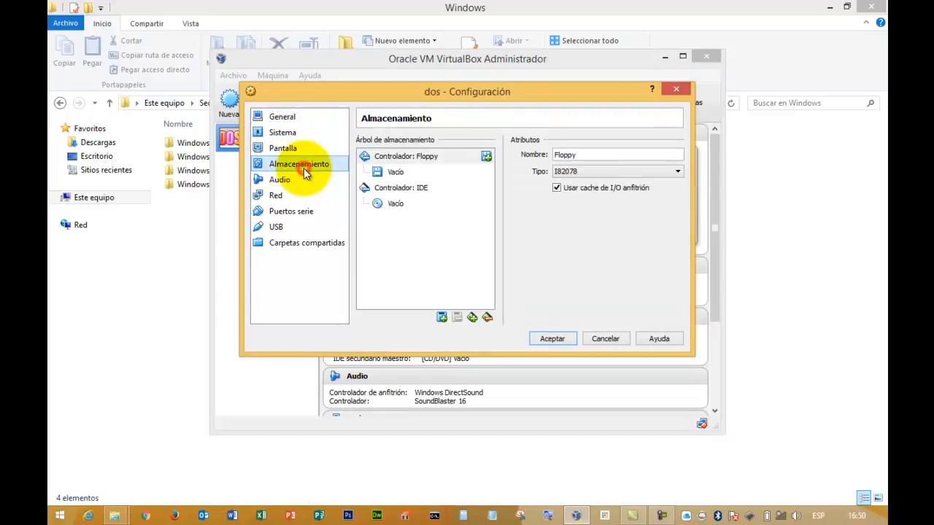
pyautogui.click(452, 170)
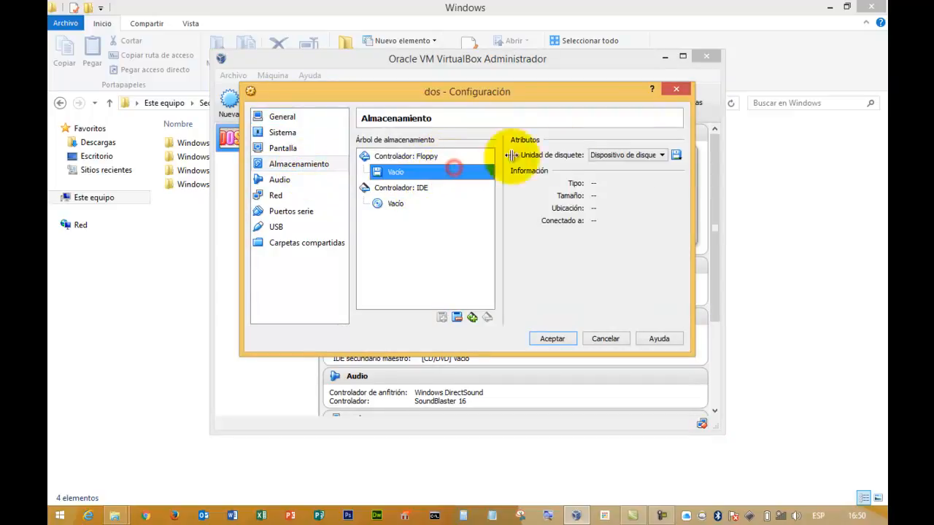
pyautogui.click(672, 156)
pyautogui.click(682, 174)
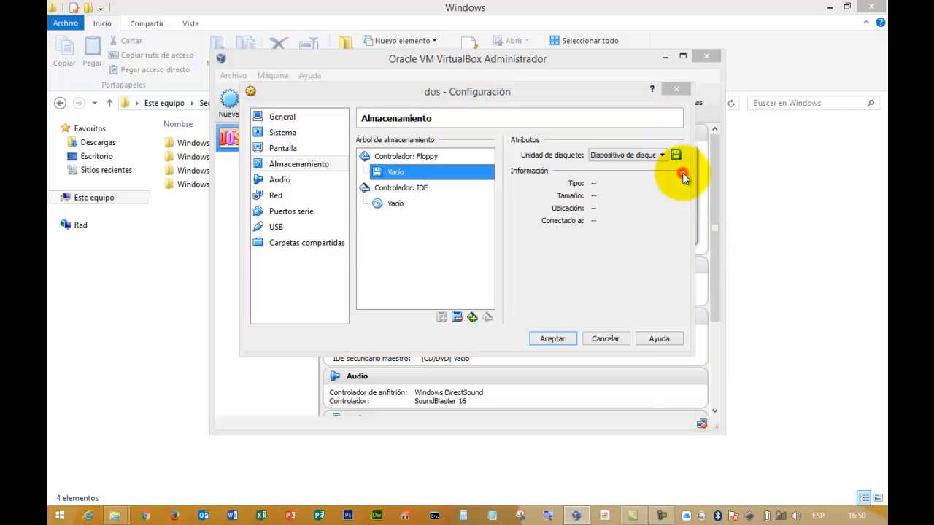
pyautogui.click(428, 195)
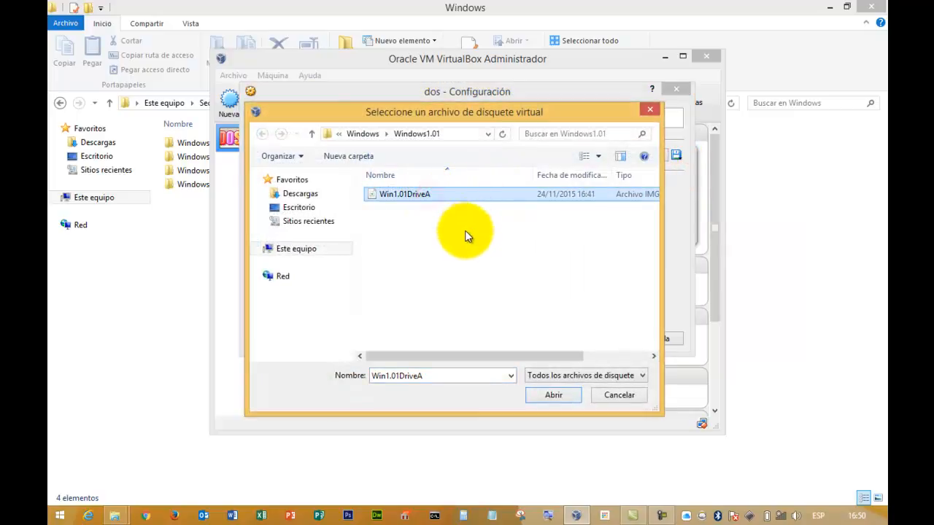
pyautogui.moveTo(565, 356); pyautogui.dragTo(598, 284)
pyautogui.click(412, 355)
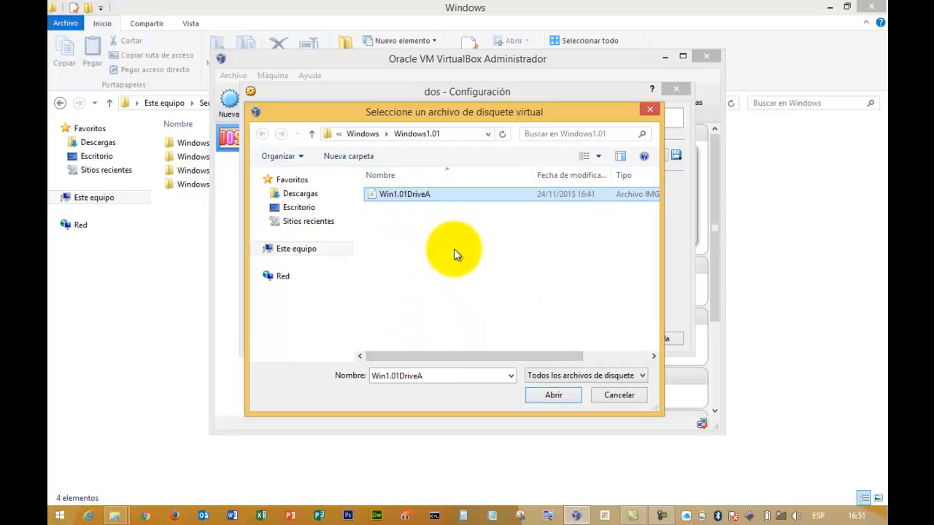
pyautogui.click(552, 396)
pyautogui.click(545, 336)
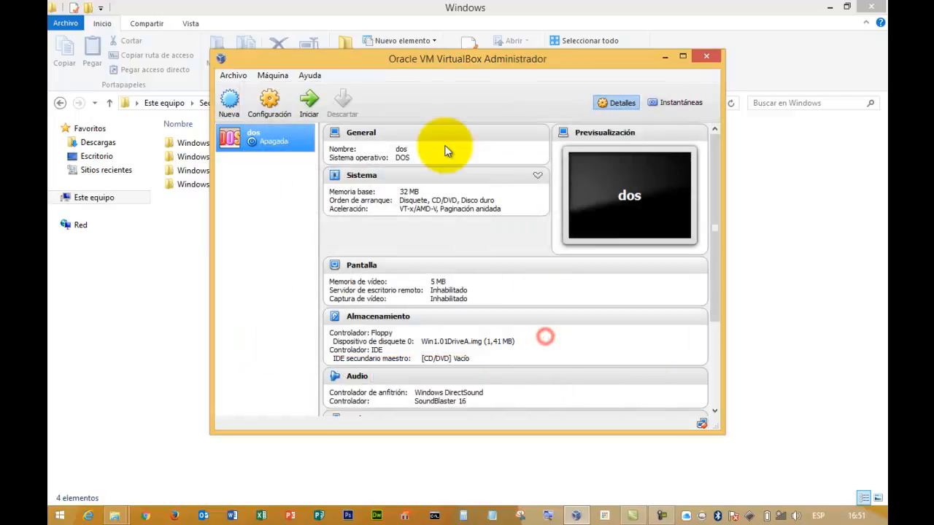
# Start the dos virtual machine, dismiss its keyboard and mouse notices, and capture the mouse in the guest.
pyautogui.click(312, 108)
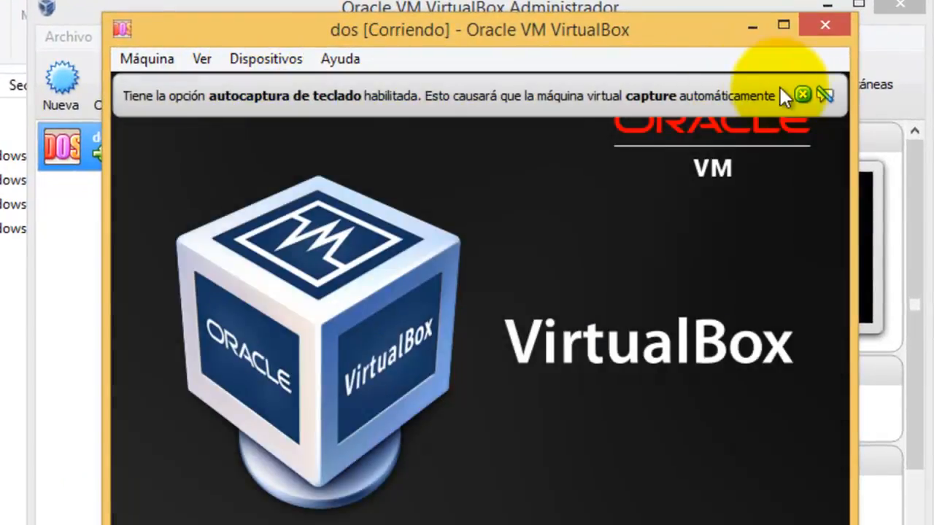
pyautogui.click(801, 93)
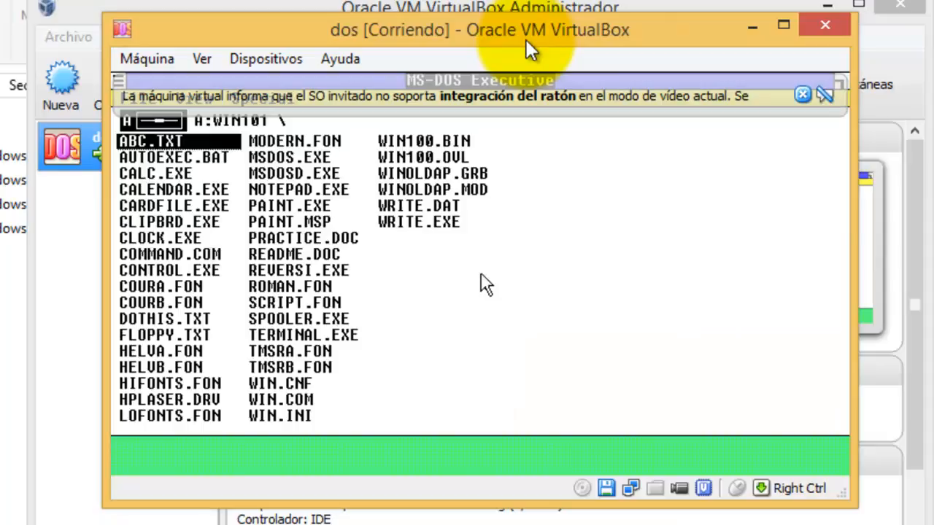
pyautogui.click(803, 94)
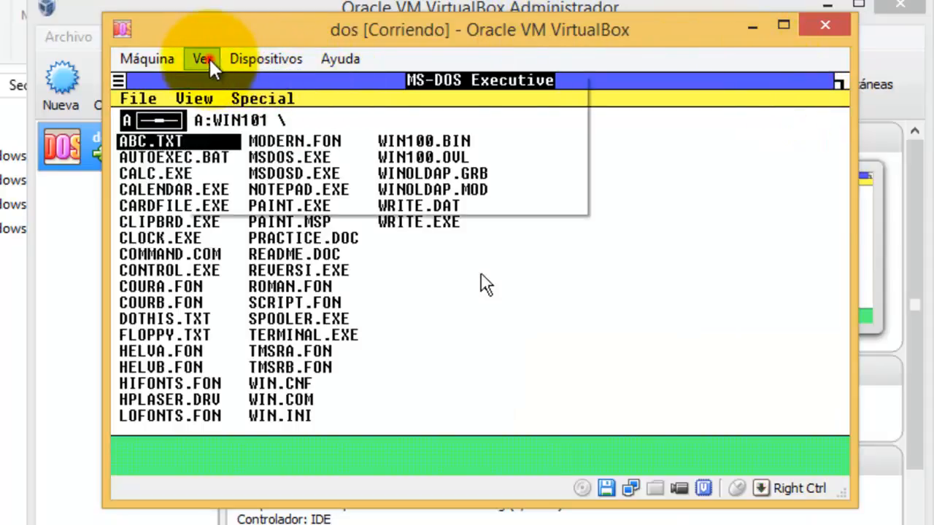
pyautogui.click(205, 60)
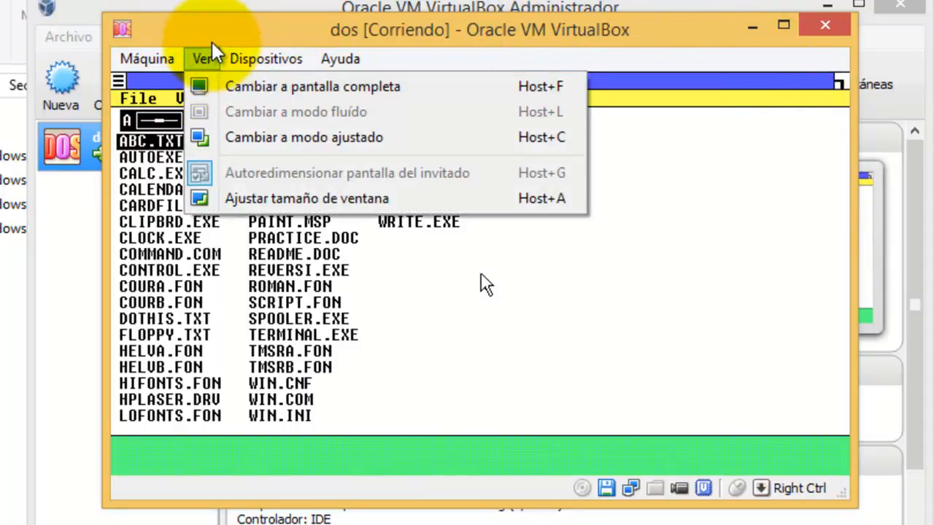
pyautogui.click(210, 42)
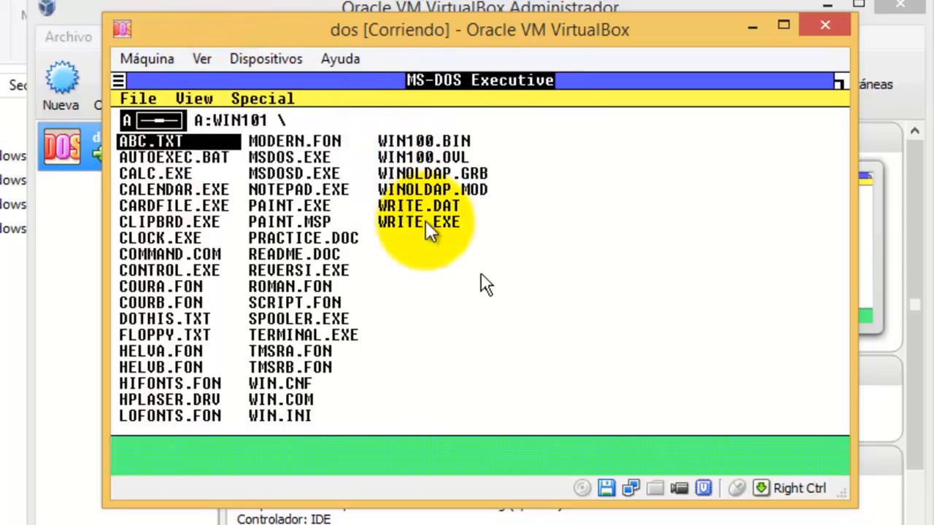
pyautogui.click(467, 264)
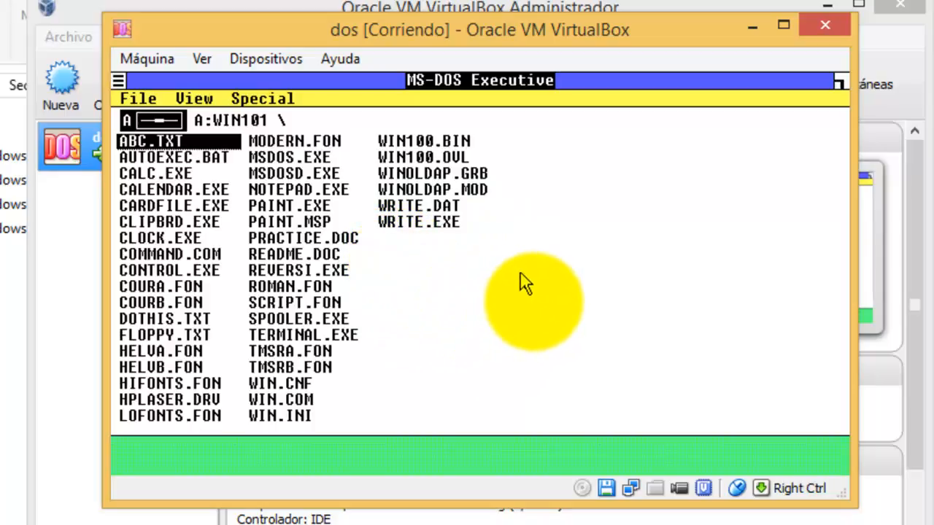
# Look through the menus of MS-DOS Executive and view its About information.
pyautogui.click(139, 98)
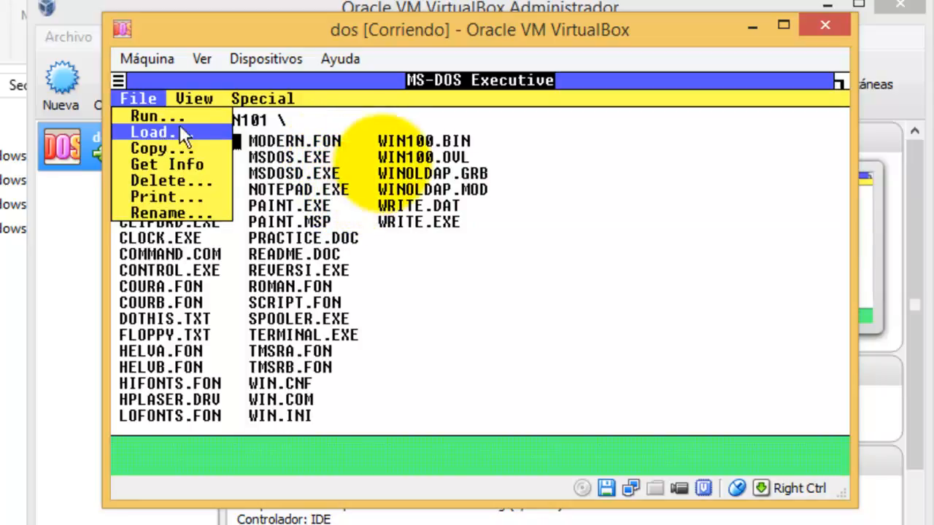
pyautogui.click(204, 98)
pyautogui.moveTo(205, 96); pyautogui.dragTo(377, 99)
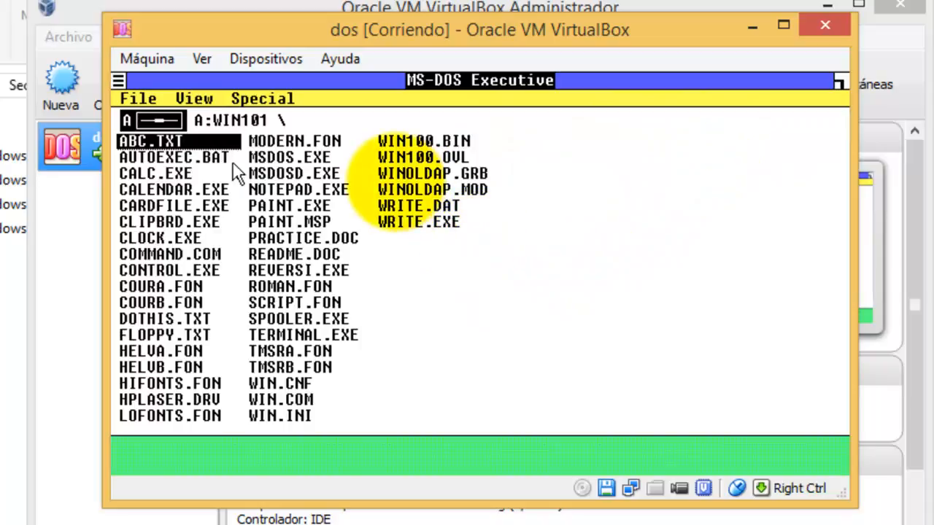
pyautogui.click(135, 103)
pyautogui.moveTo(134, 103)
pyautogui.mouseDown()
pyautogui.moveTo(239, 100)
pyautogui.moveTo(122, 91)
pyautogui.mouseUp()
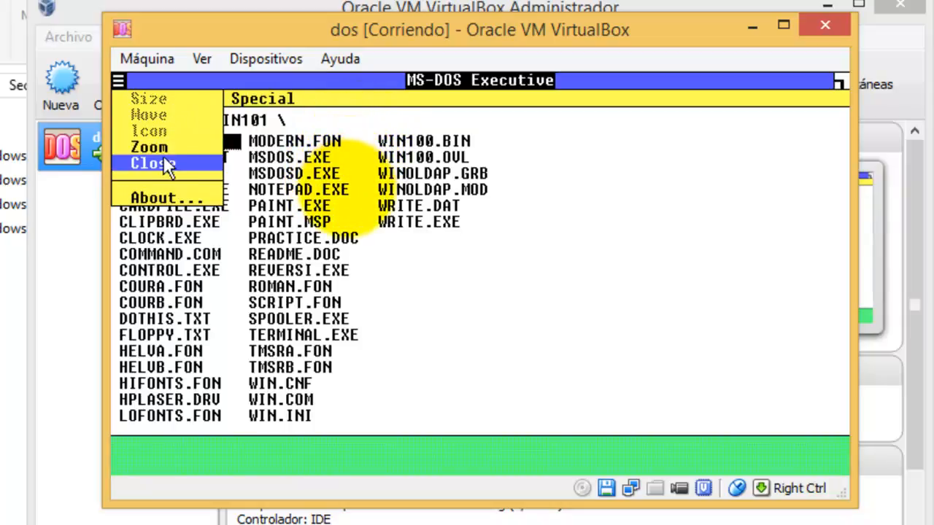
pyautogui.click(165, 210)
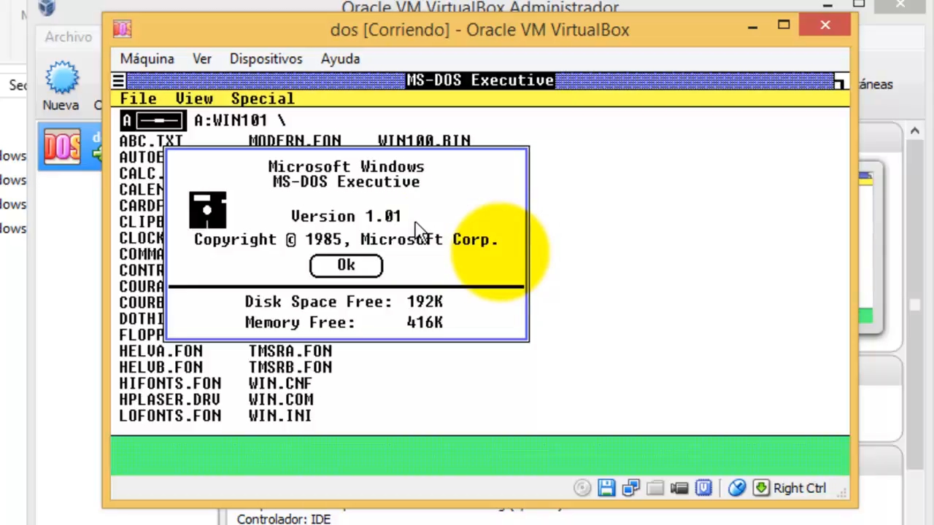
pyautogui.click(368, 263)
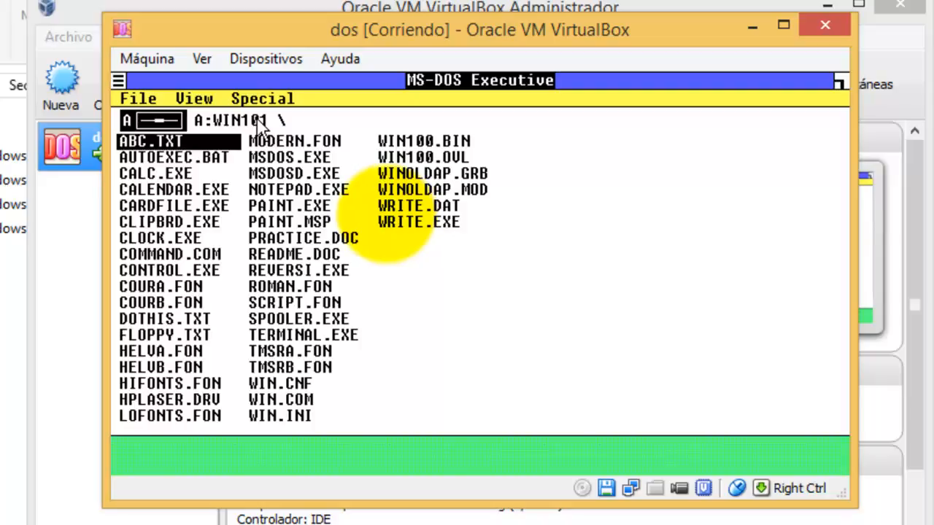
# Limit the MS-DOS Executive file list to programs.
pyautogui.click(207, 98)
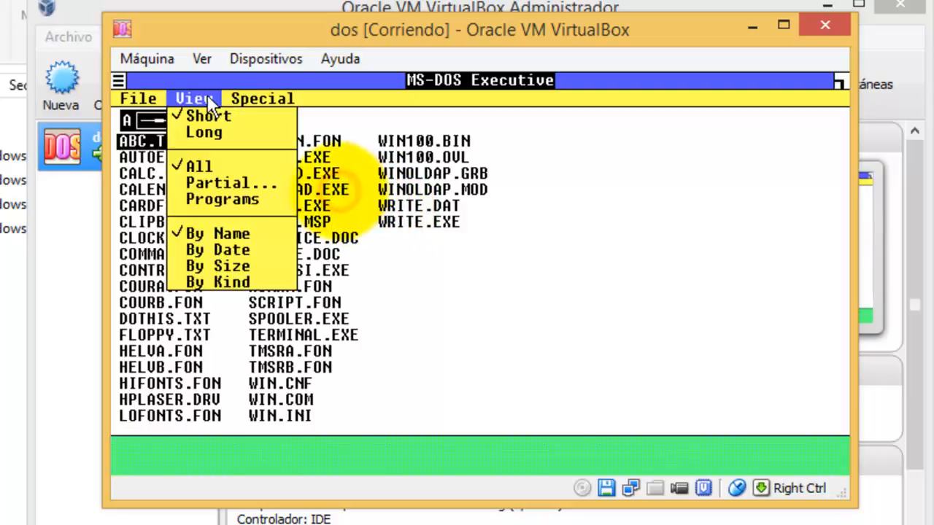
pyautogui.click(204, 199)
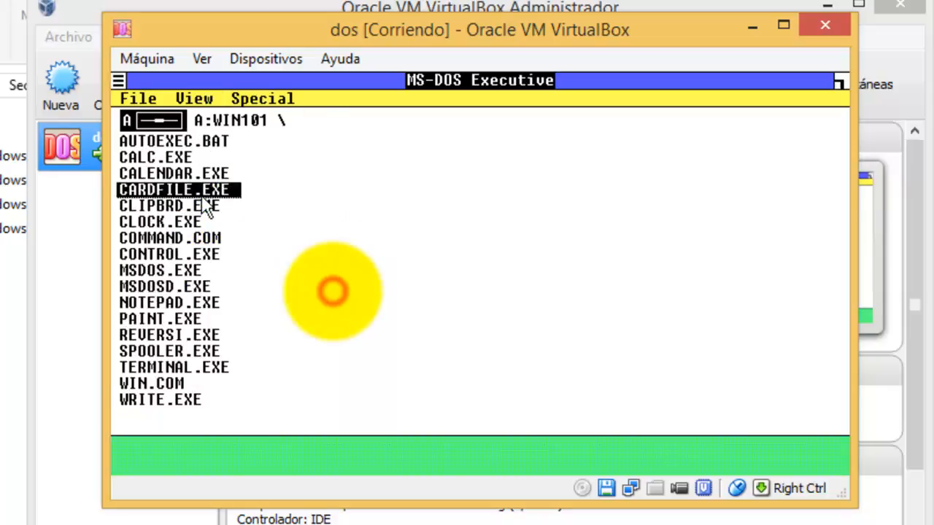
pyautogui.click(171, 223)
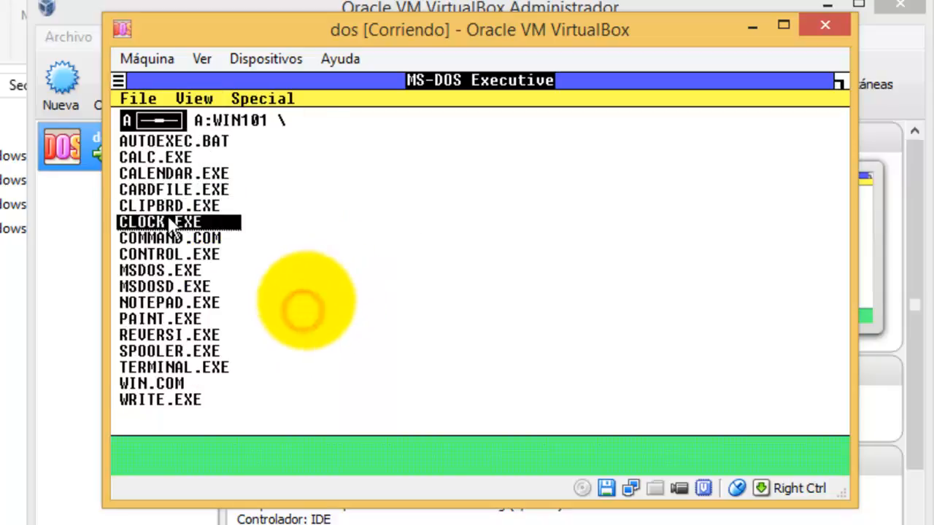
pyautogui.click(197, 99)
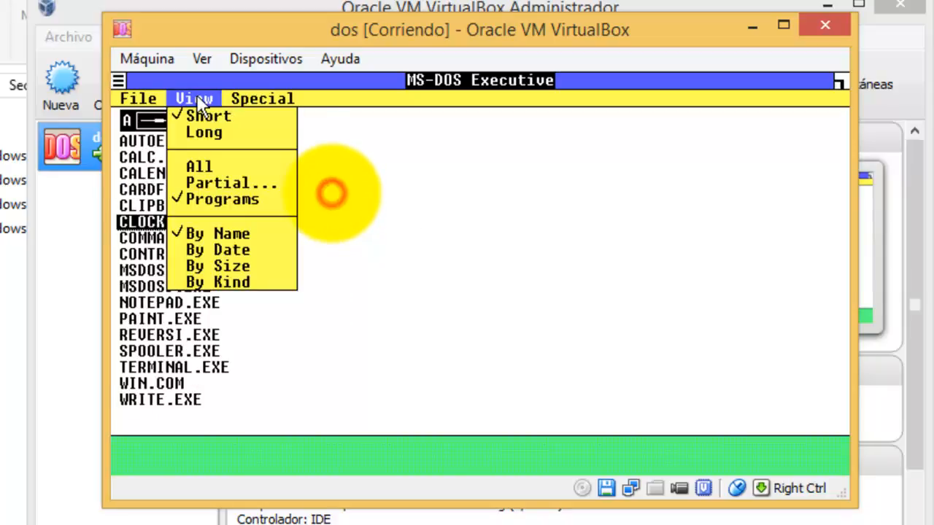
pyautogui.click(199, 167)
pyautogui.click(132, 191)
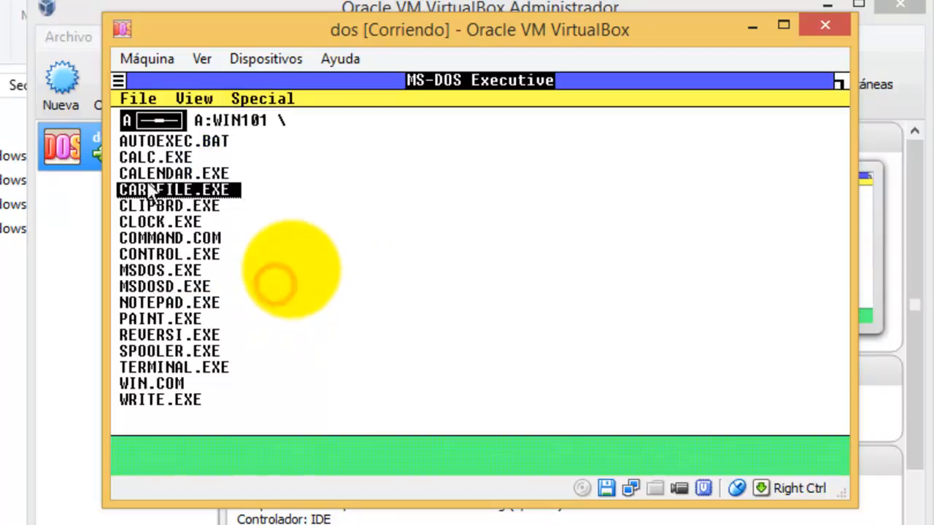
# Run CALC.EXE to view the Calculator, and close it.
pyautogui.doubleClick(140, 157)
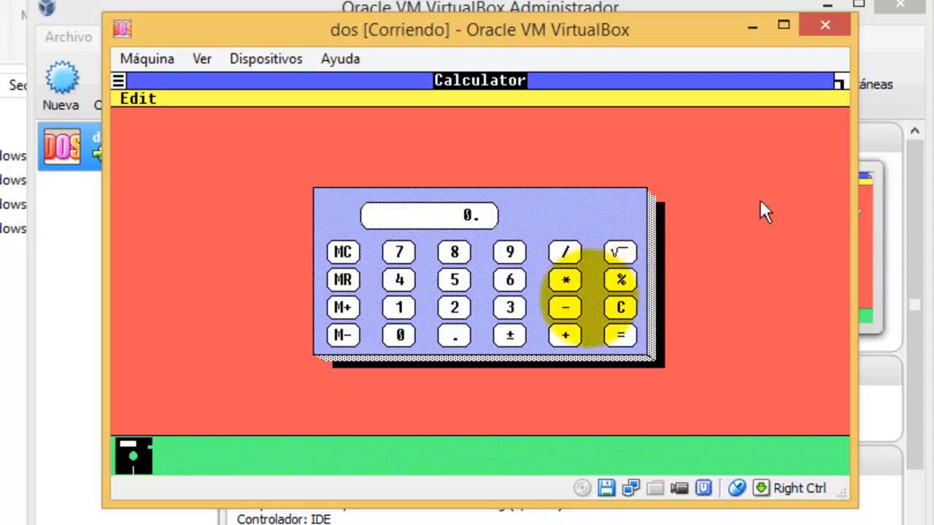
pyautogui.click(119, 82)
pyautogui.click(139, 162)
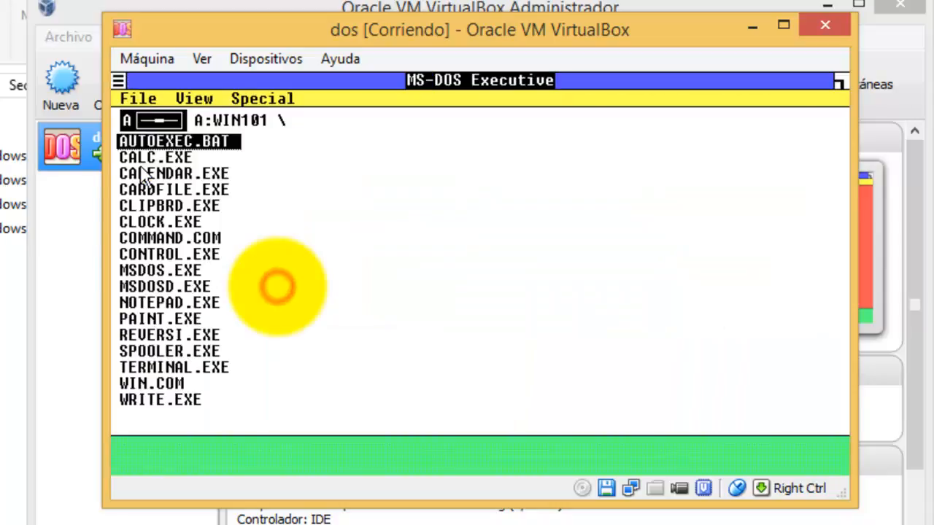
# Run CALENDAR.EXE, look through the Calendar's menus, and close it.
pyautogui.doubleClick(164, 175)
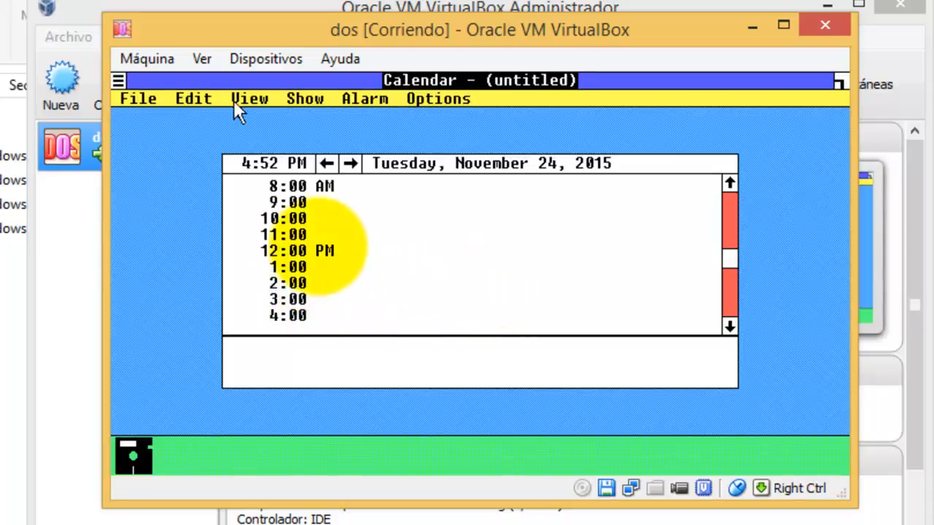
pyautogui.click(139, 98)
pyautogui.moveTo(138, 94); pyautogui.dragTo(133, 159)
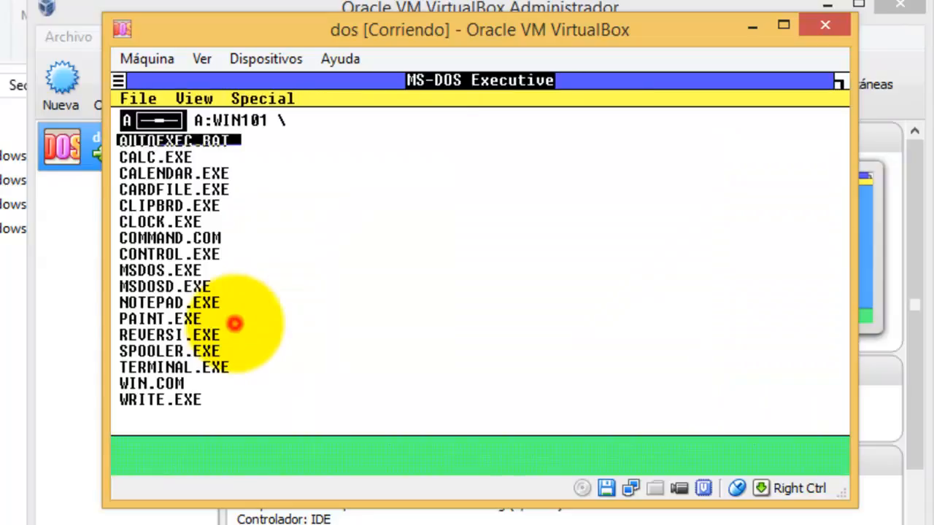
# Run CLIPBRD.EXE to view the Clipboard, and close it.
pyautogui.click(179, 207)
pyautogui.doubleClick(174, 208)
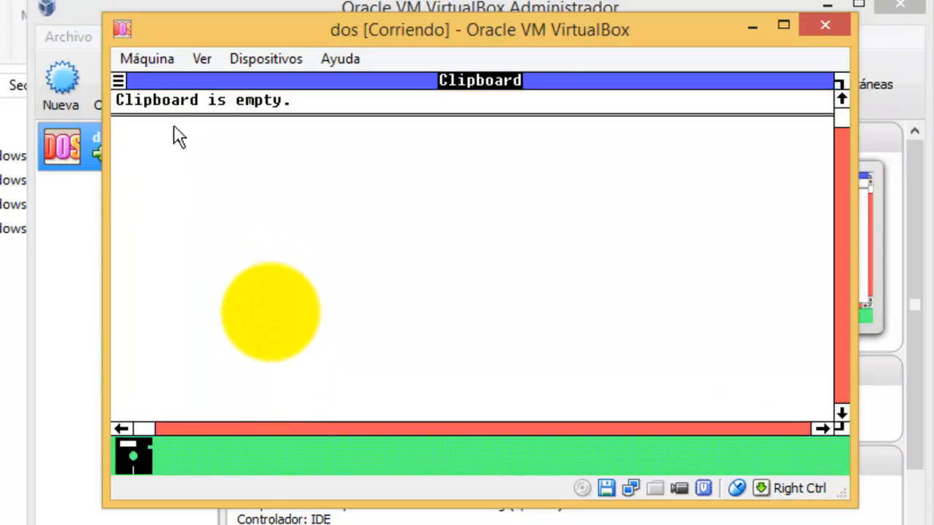
pyautogui.moveTo(118, 81); pyautogui.dragTo(138, 163)
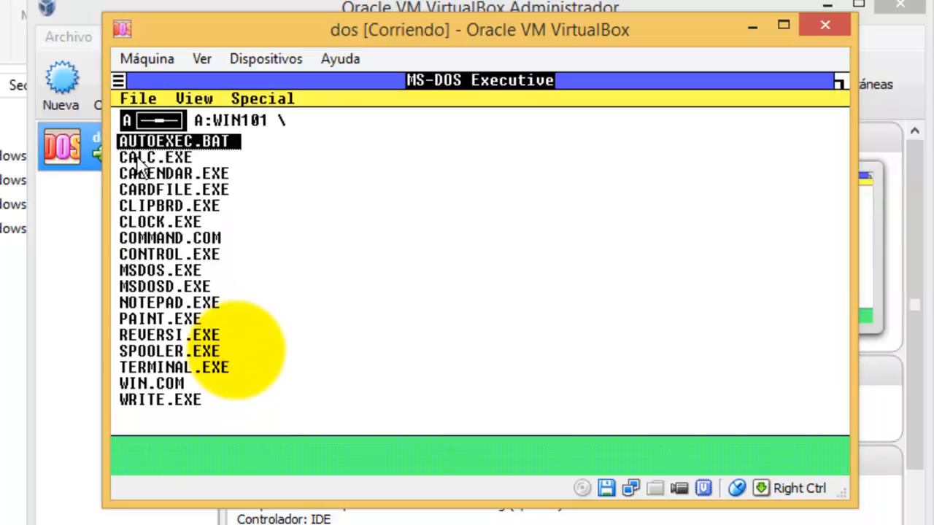
# Run CLOCK.EXE to view the analog Clock, and close it.
pyautogui.click(153, 220)
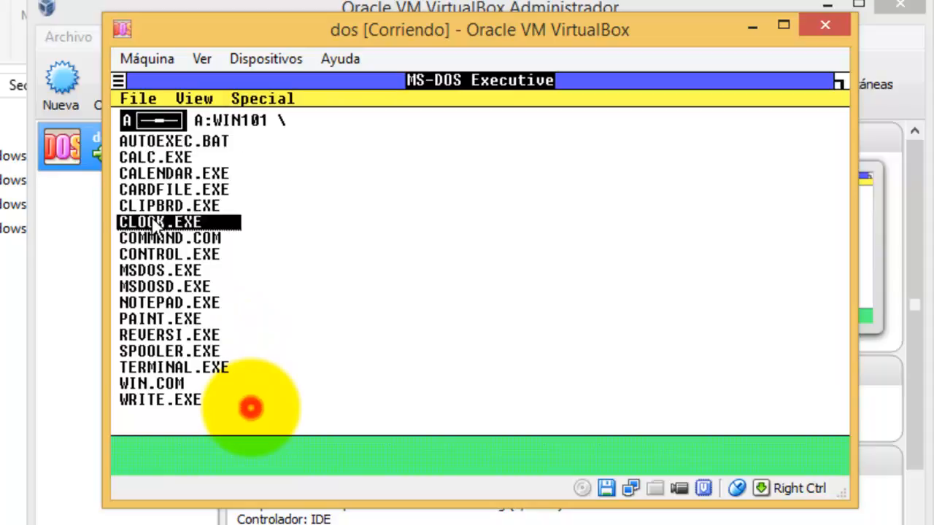
pyautogui.doubleClick(153, 221)
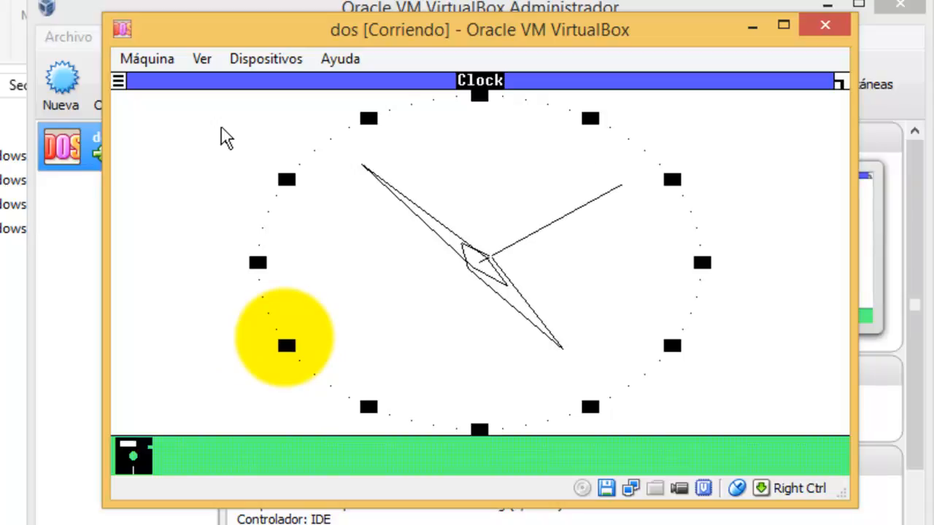
pyautogui.click(118, 82)
pyautogui.click(131, 169)
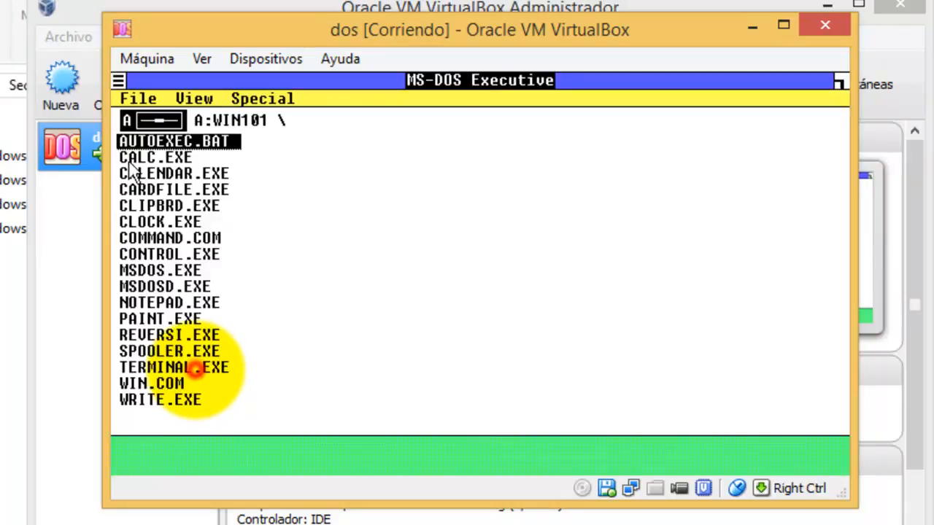
# Run CONTROL.EXE, look through the Control Panel's Installation and Setup options, and close it.
pyautogui.click(160, 255)
pyautogui.doubleClick(159, 256)
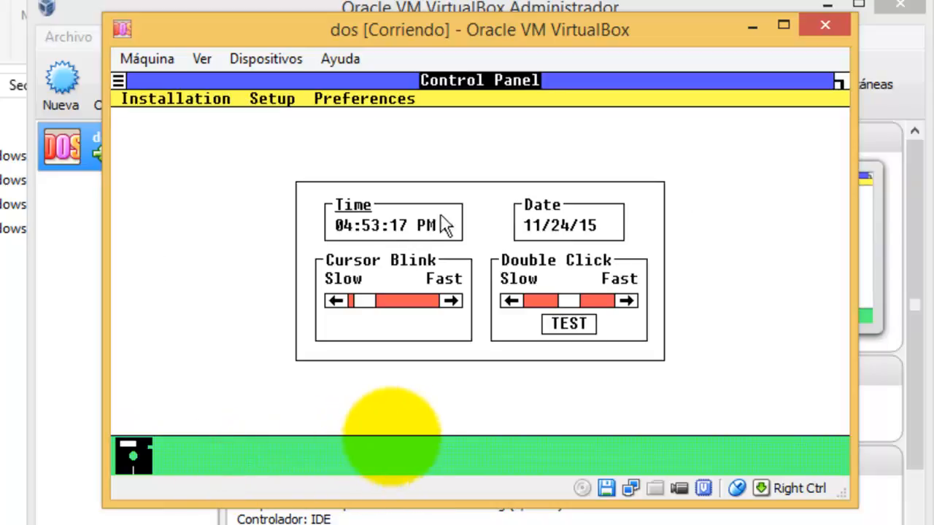
pyautogui.click(217, 106)
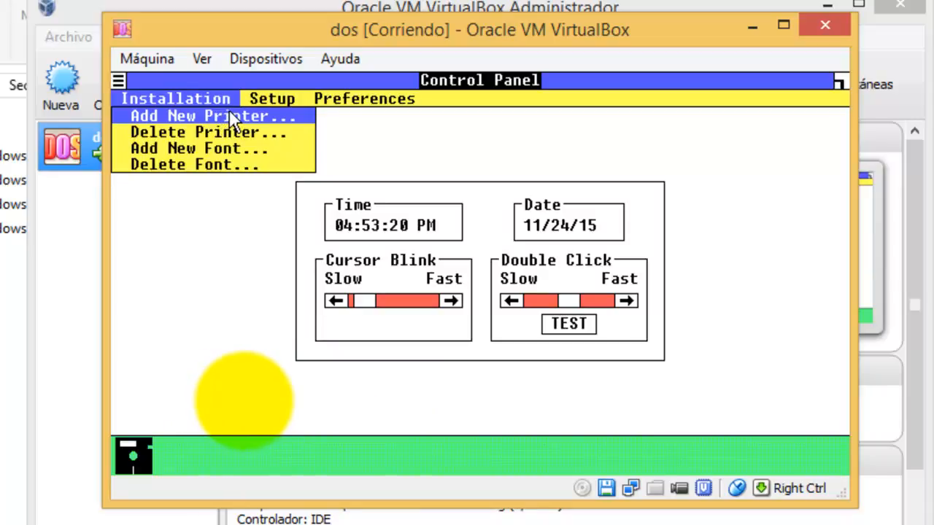
pyautogui.moveTo(260, 104)
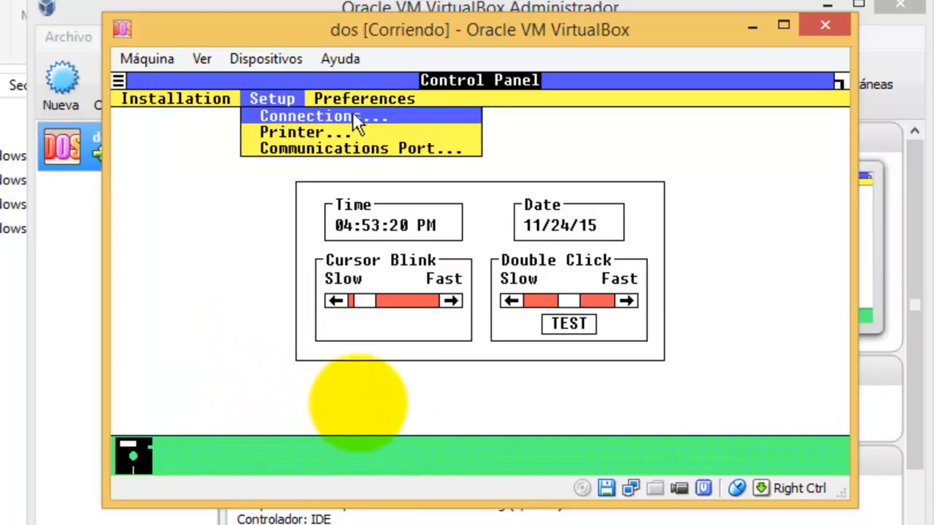
pyautogui.moveTo(145, 111)
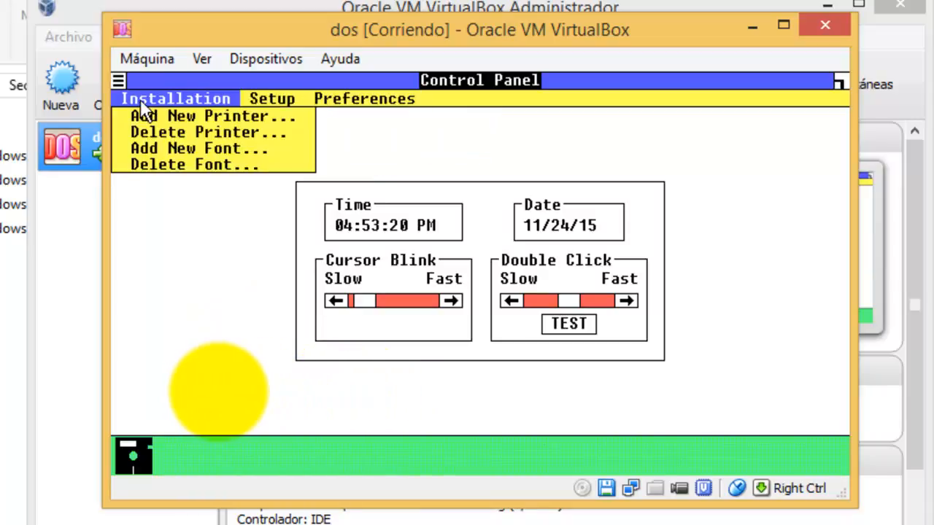
pyautogui.moveTo(120, 84)
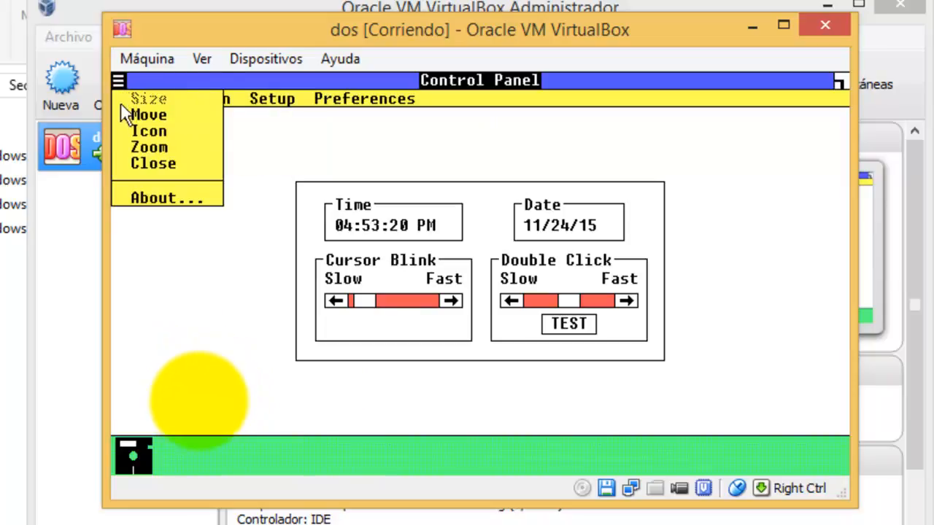
pyautogui.click(131, 165)
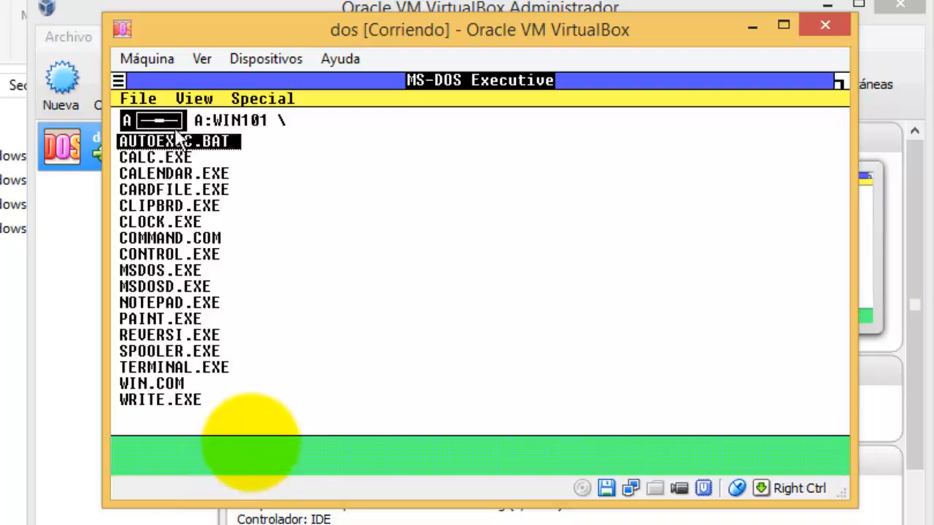
pyautogui.click(281, 120)
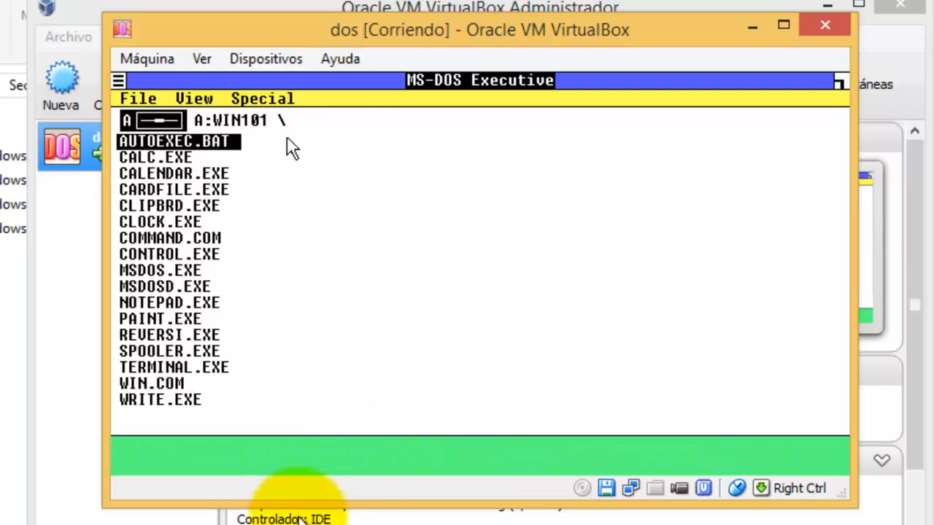
pyautogui.click(156, 94)
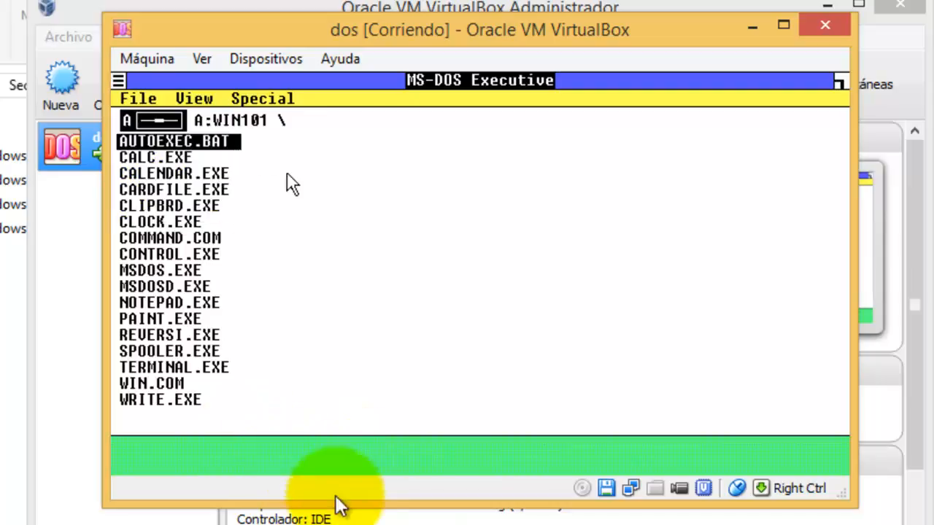
pyautogui.click(345, 515)
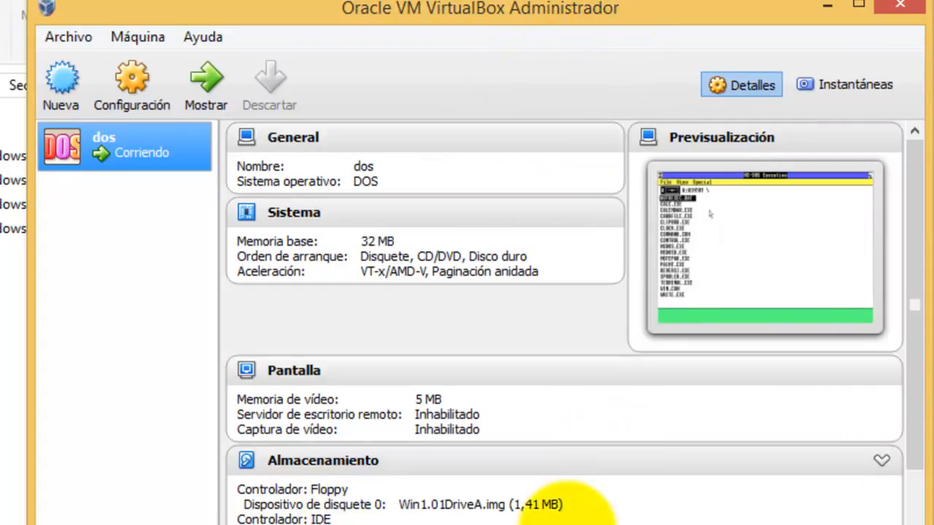
pyautogui.click(547, 524)
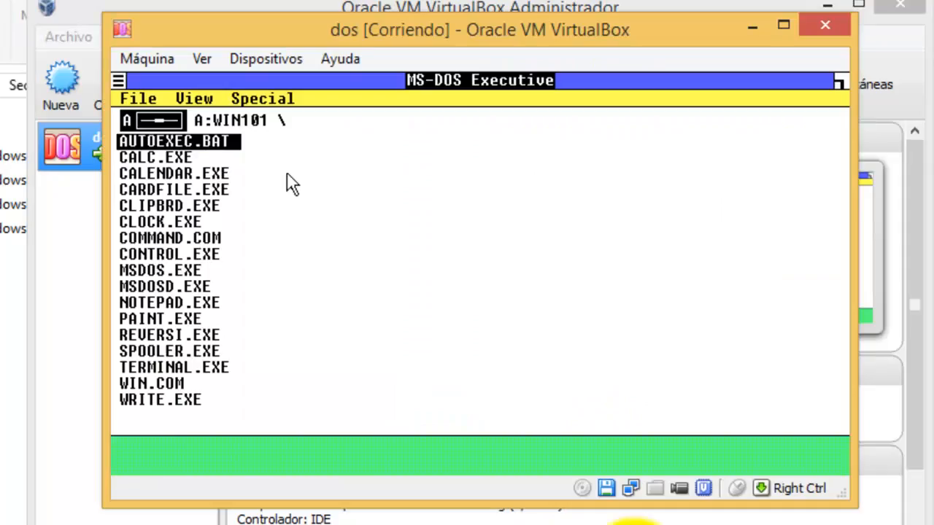
pyautogui.click(245, 410)
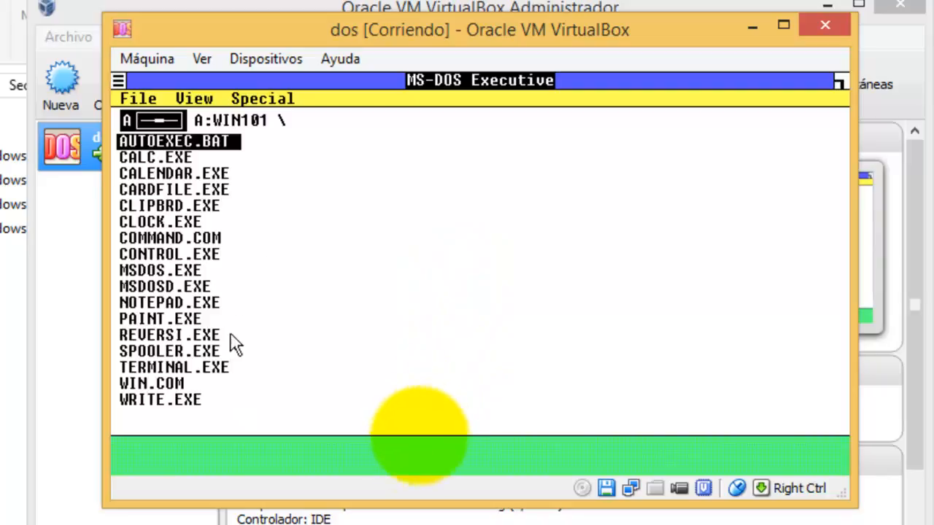
# Run NOTEPAD.EXE, look at Notepad's file commands, and close it.
pyautogui.doubleClick(156, 302)
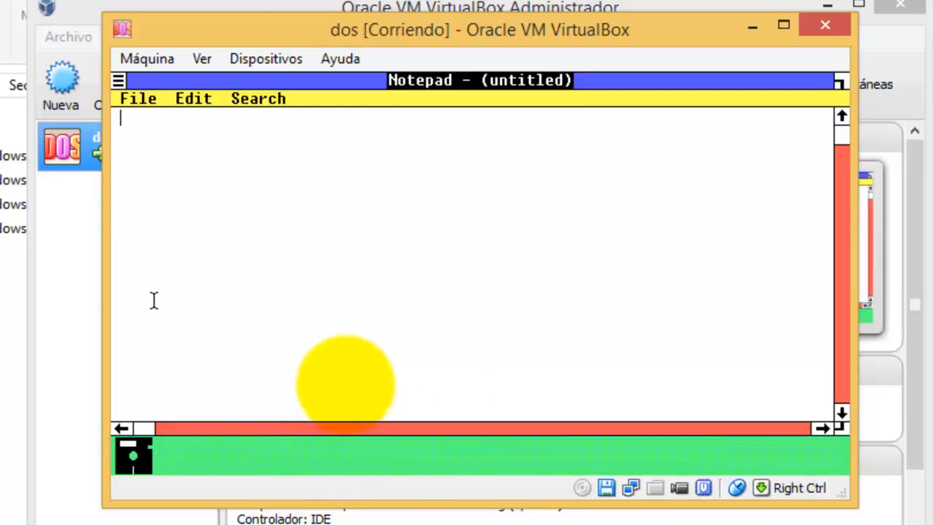
pyautogui.click(143, 101)
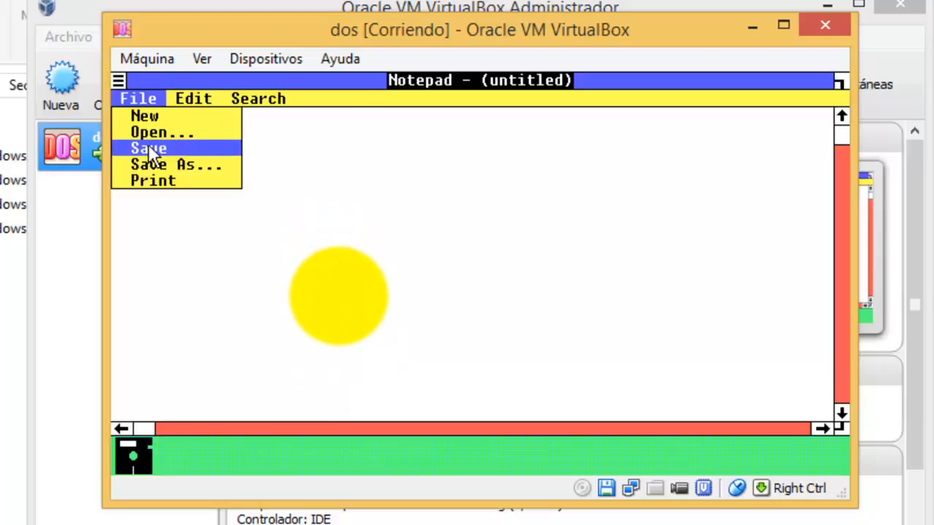
pyautogui.click(120, 84)
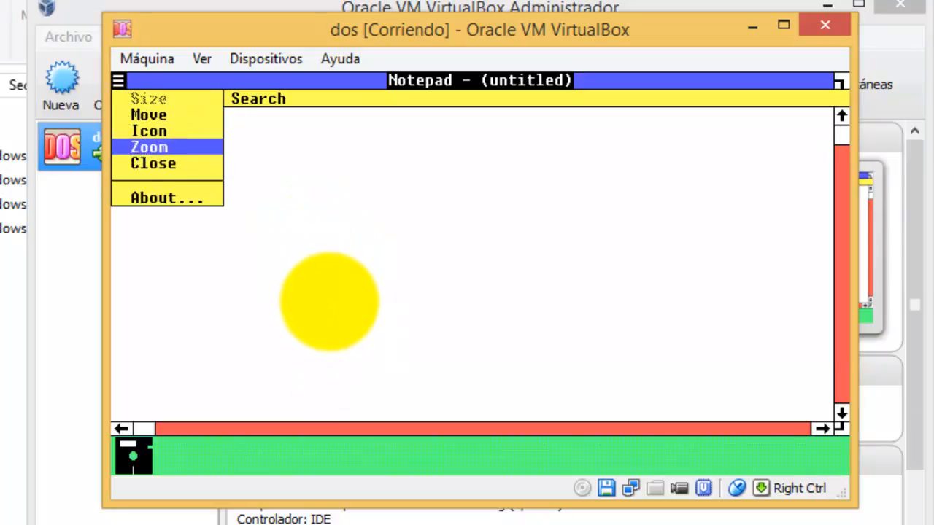
pyautogui.click(146, 164)
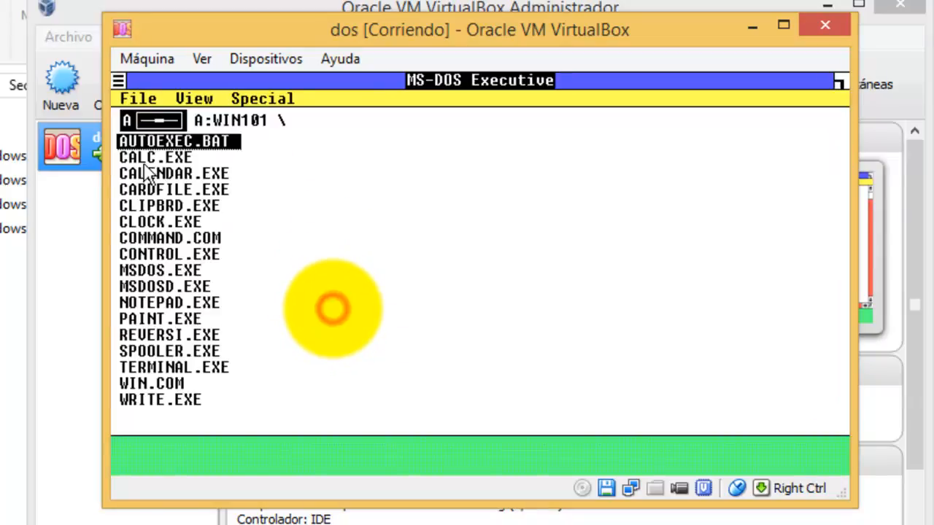
# Run PAINT.EXE, draw a freehand pencil line on the canvas, and close Paint without saving the drawing.
pyautogui.click(153, 305)
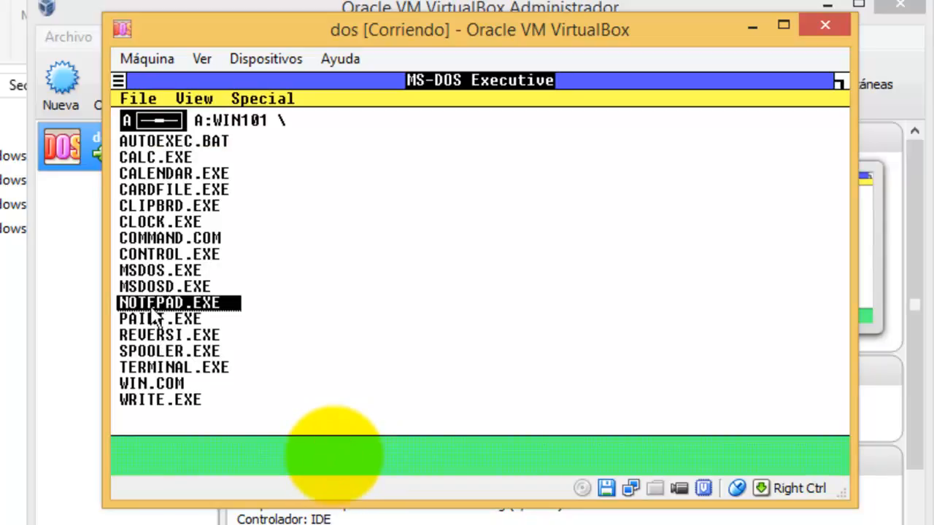
pyautogui.doubleClick(154, 319)
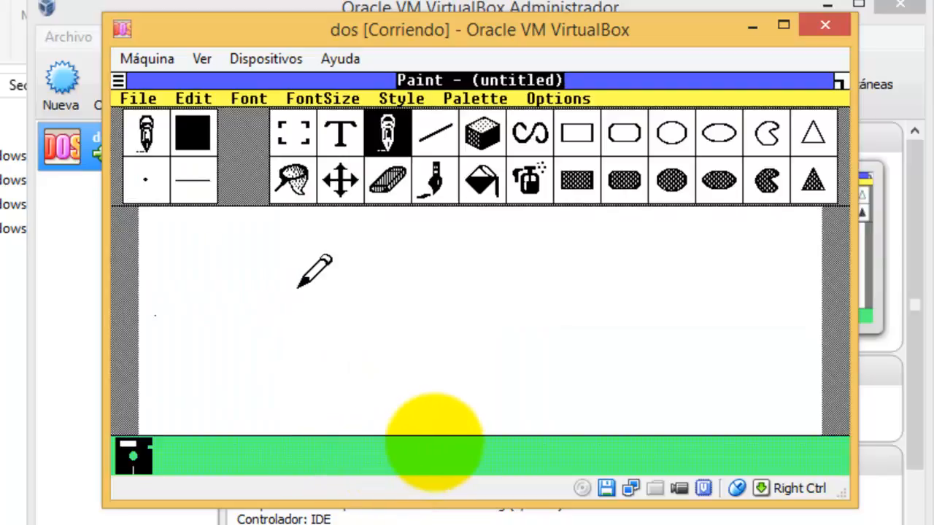
pyautogui.moveTo(297, 287)
pyautogui.mouseDown()
pyautogui.moveTo(362, 272)
pyautogui.moveTo(374, 312)
pyautogui.moveTo(332, 253)
pyautogui.moveTo(290, 250)
pyautogui.mouseUp()
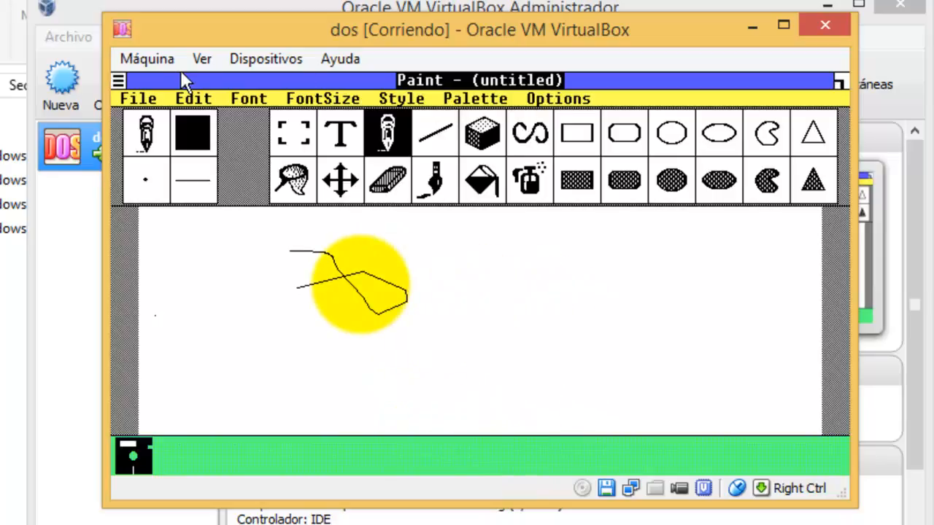
pyautogui.click(132, 98)
pyautogui.click(119, 81)
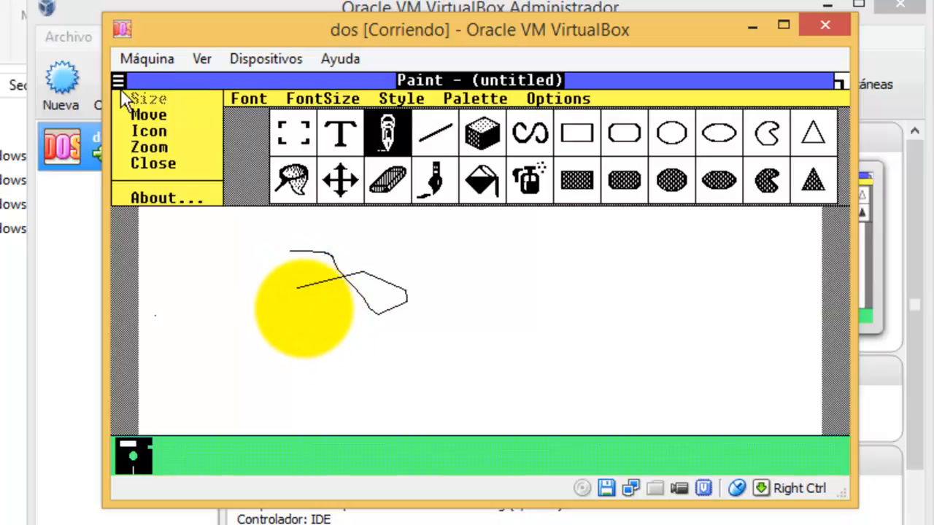
pyautogui.click(145, 163)
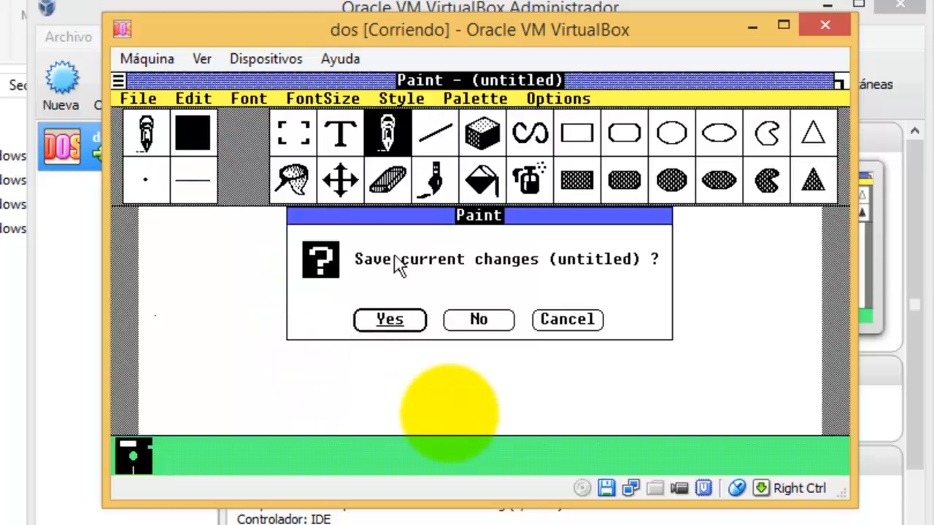
pyautogui.click(507, 325)
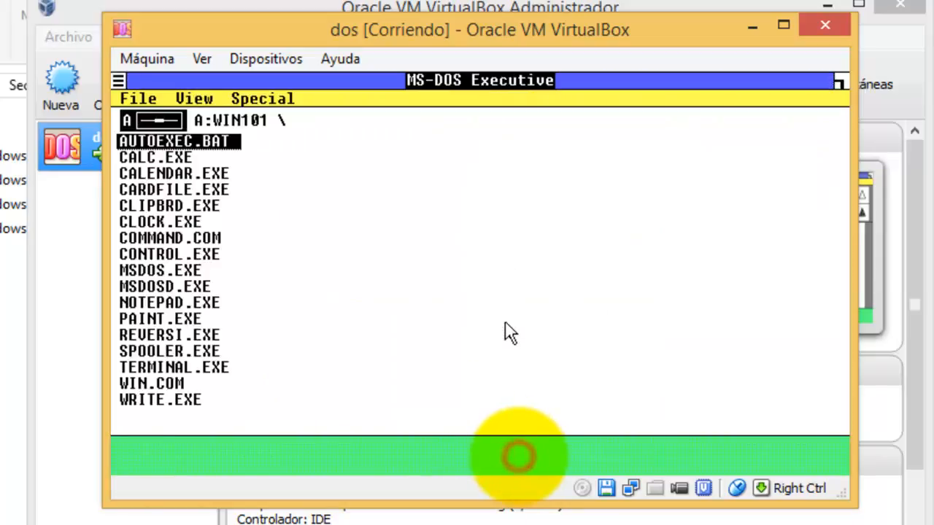
# View the About information of MS-DOS Executive again and dismiss it.
pyautogui.click(127, 99)
pyautogui.moveTo(124, 98); pyautogui.dragTo(153, 197)
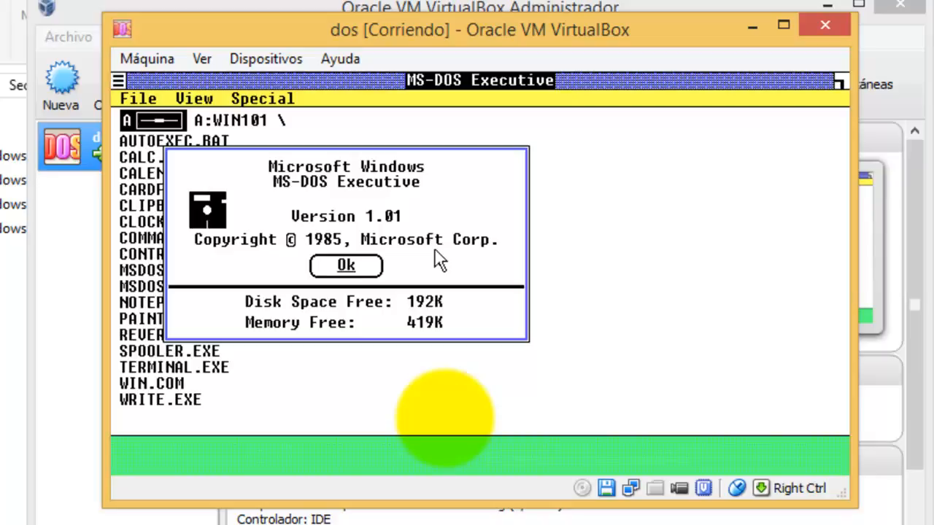
pyautogui.click(378, 268)
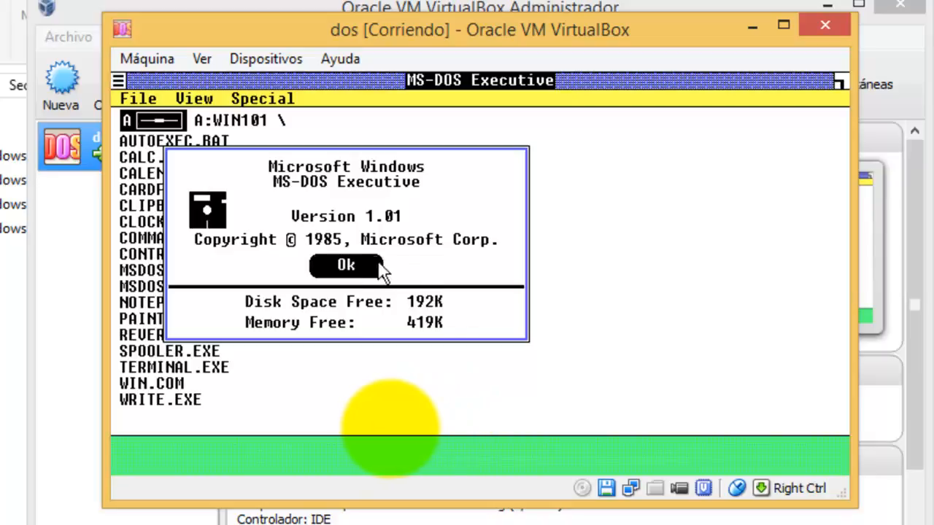
# Close MS-DOS Executive and confirm ending the Windows session to return to DOS.
pyautogui.click(154, 92)
pyautogui.click(118, 81)
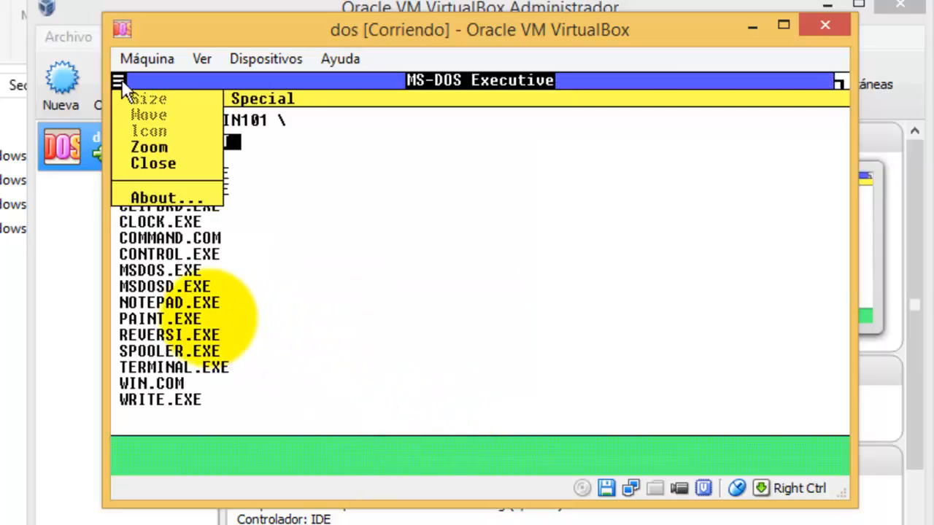
pyautogui.click(142, 162)
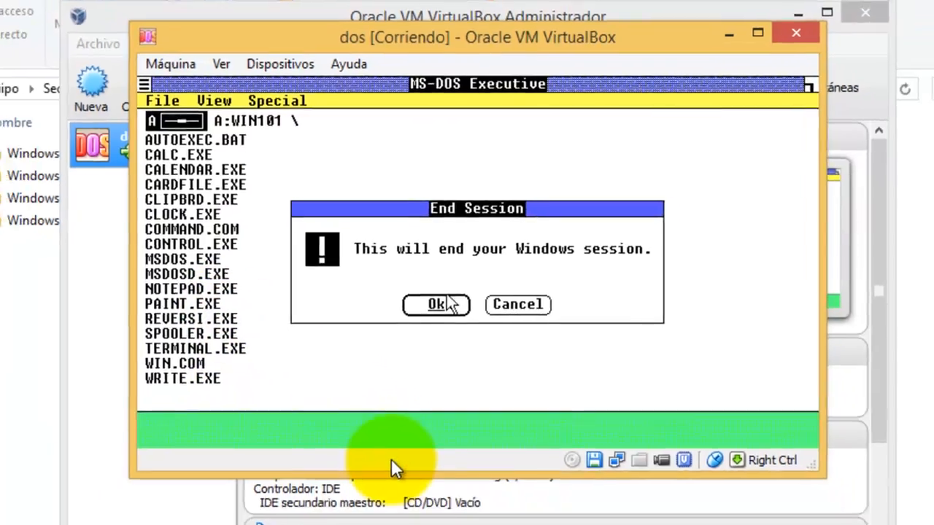
pyautogui.click(436, 318)
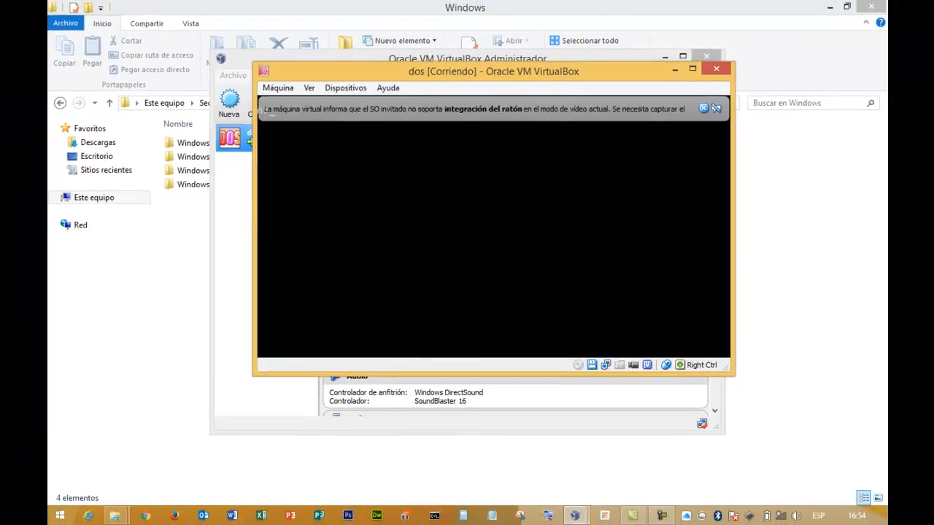
# Dismiss the mouse integration notice, list the files on drive A with dir, and check the DOS version with ver.
pyautogui.click(703, 108)
pyautogui.write('d')
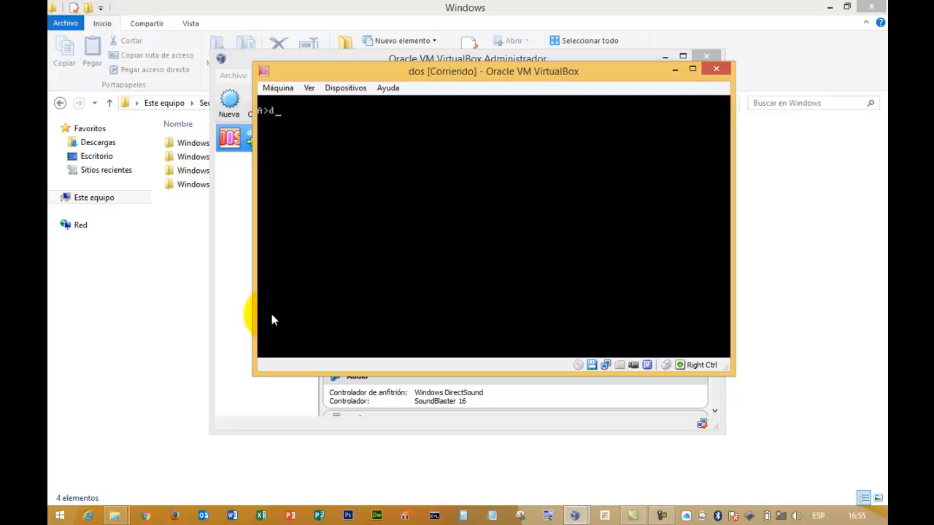
pyautogui.write('ir')
pyautogui.press('Return')
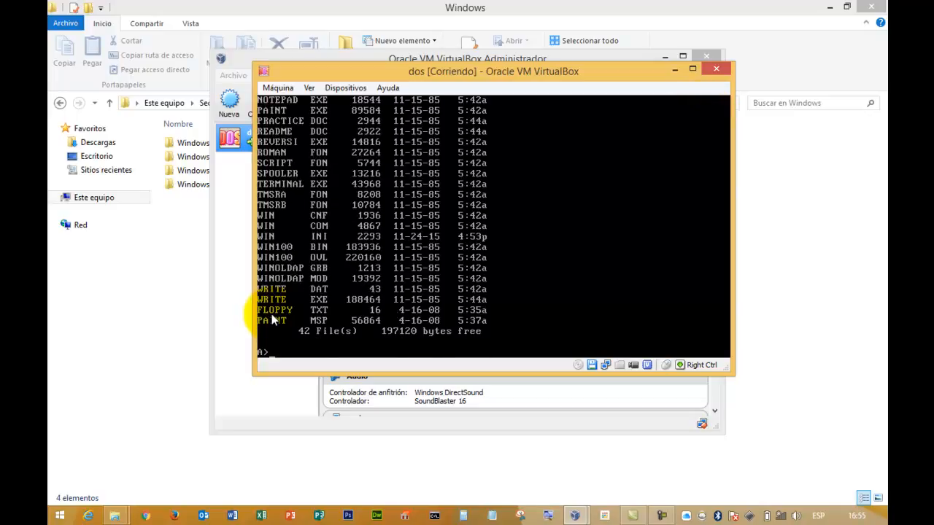
pyautogui.write('cd')
pyautogui.press('Return')
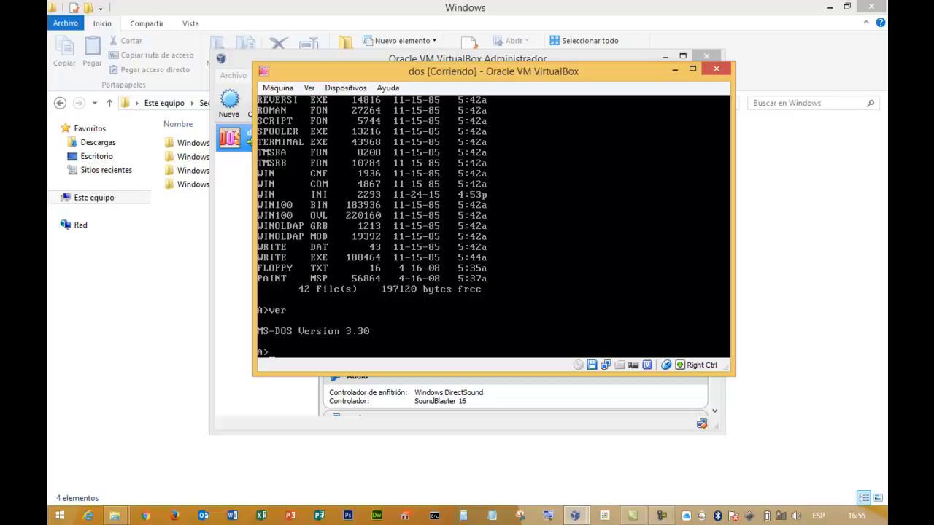
# Close the running dos virtual machine by powering it off.
pyautogui.click(714, 68)
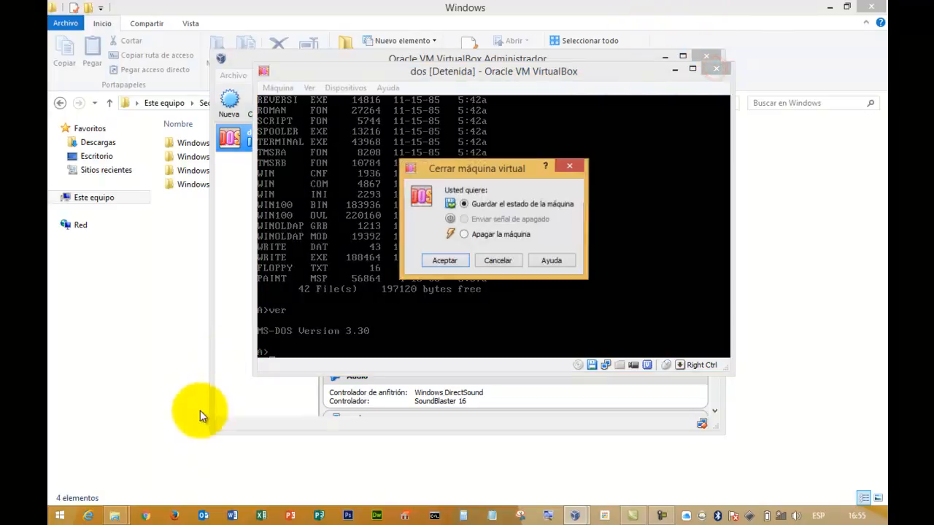
pyautogui.click(464, 234)
pyautogui.click(444, 260)
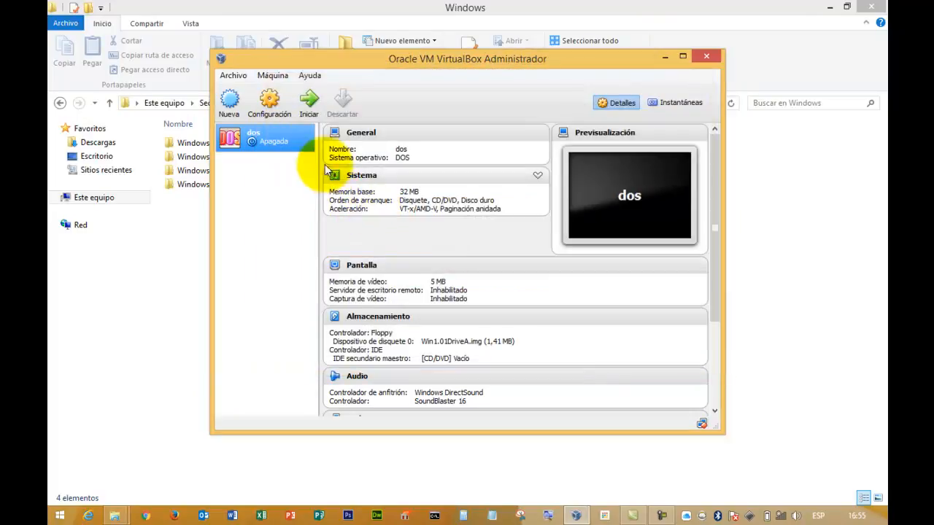
# Start creating a virtual machine named dosW2 with type Other and version DOS, keeping 32 MB of memory.
pyautogui.click(230, 102)
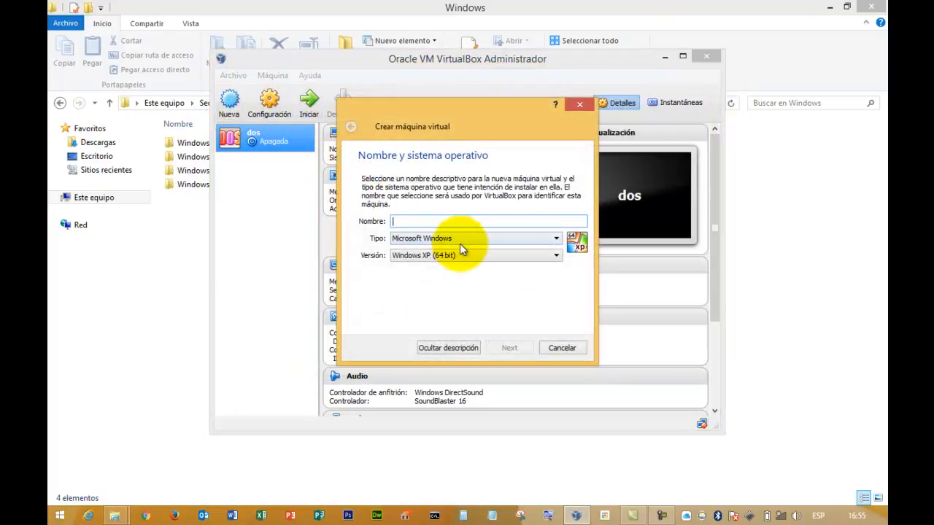
pyautogui.click(488, 254)
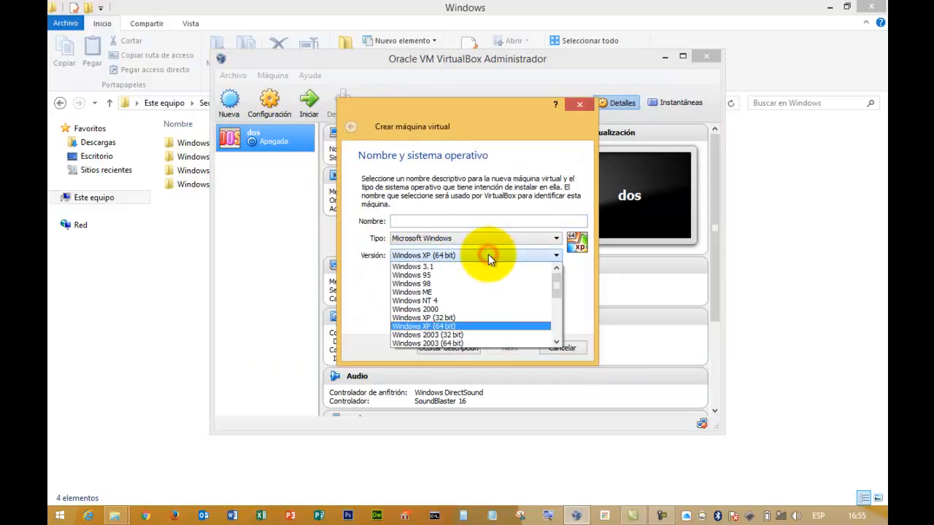
pyautogui.click(488, 253)
pyautogui.click(487, 221)
pyautogui.write('d')
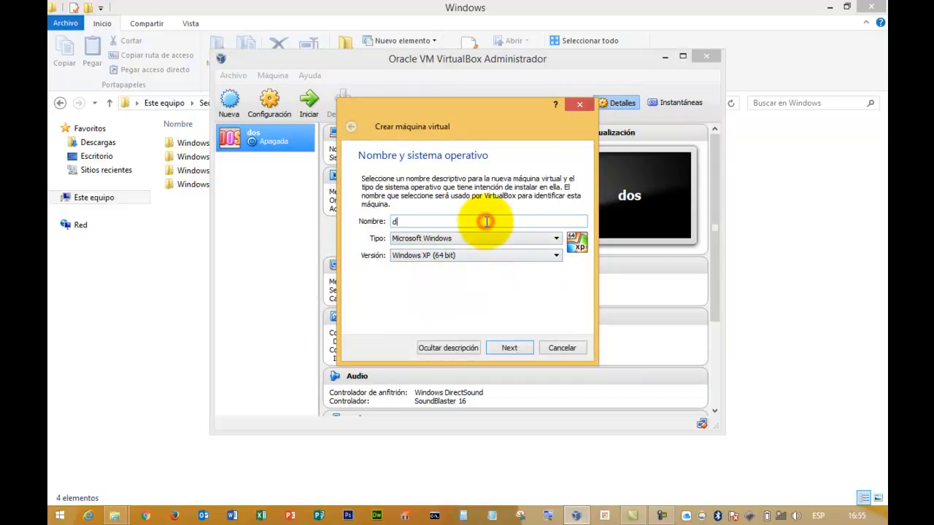
pyautogui.write('osW2')
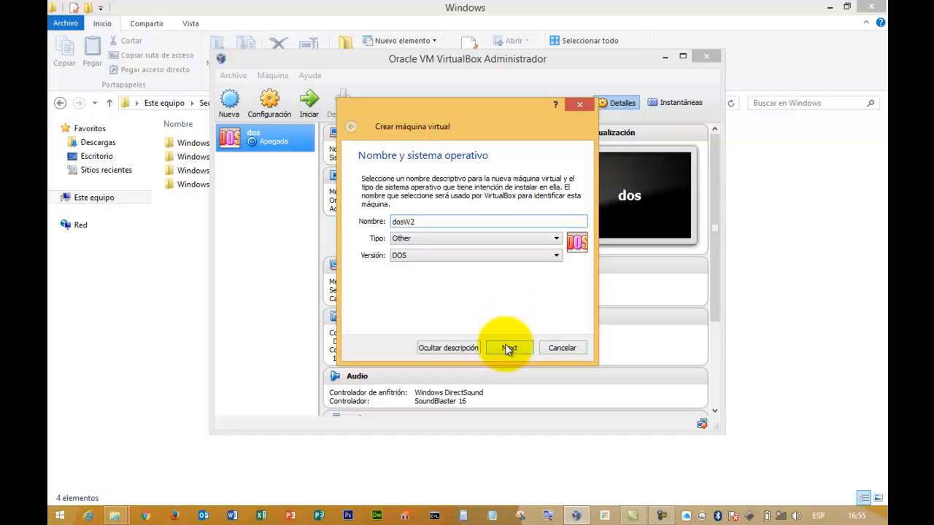
pyautogui.click(504, 346)
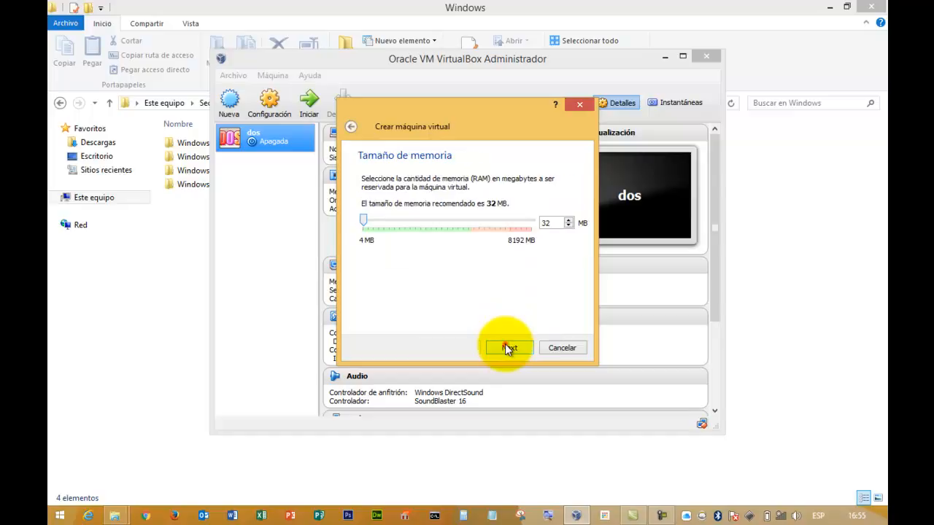
pyautogui.click(509, 343)
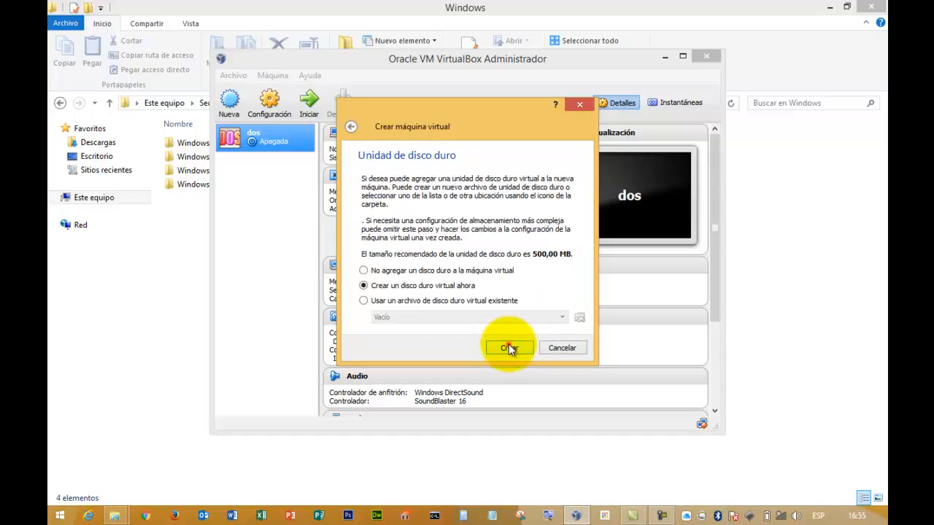
# Use the existing virtual hard disk WIN2.03 from the Windows2.03 folder and create the machine.
pyautogui.click(488, 302)
pyautogui.click(579, 317)
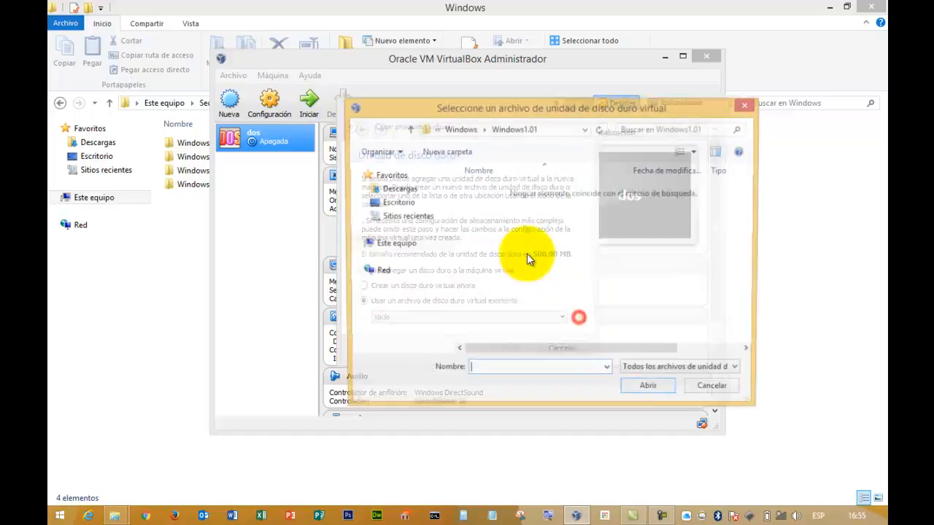
pyautogui.hotkey('alt', 'Up')
pyautogui.press('Down')
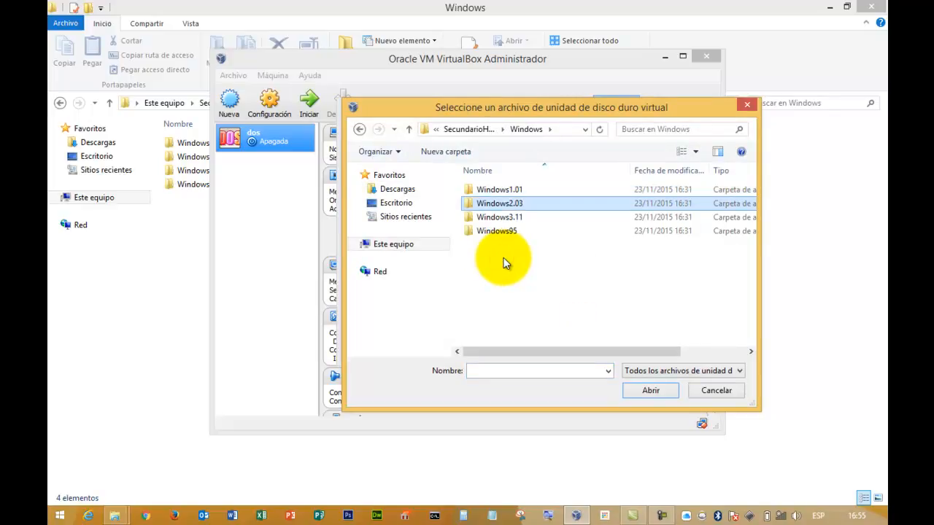
pyautogui.press('Return')
pyautogui.press('Down')
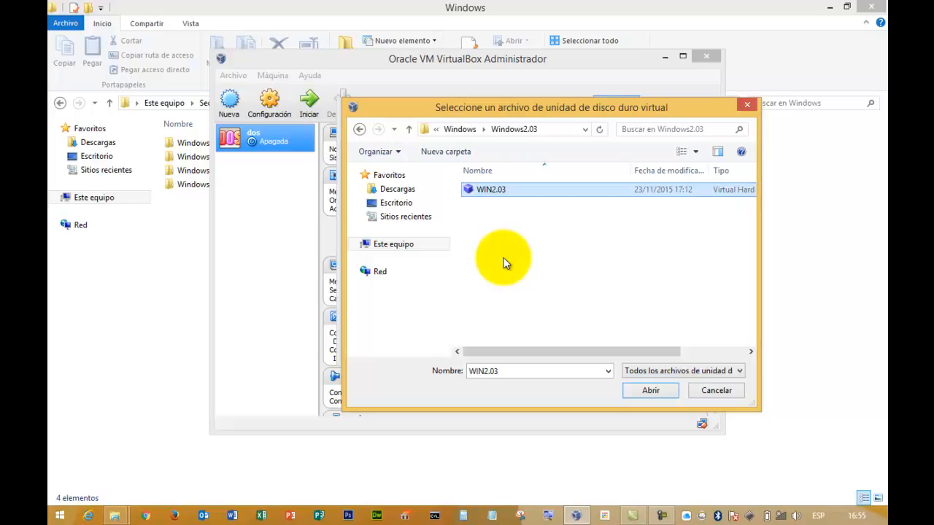
pyautogui.press('Return')
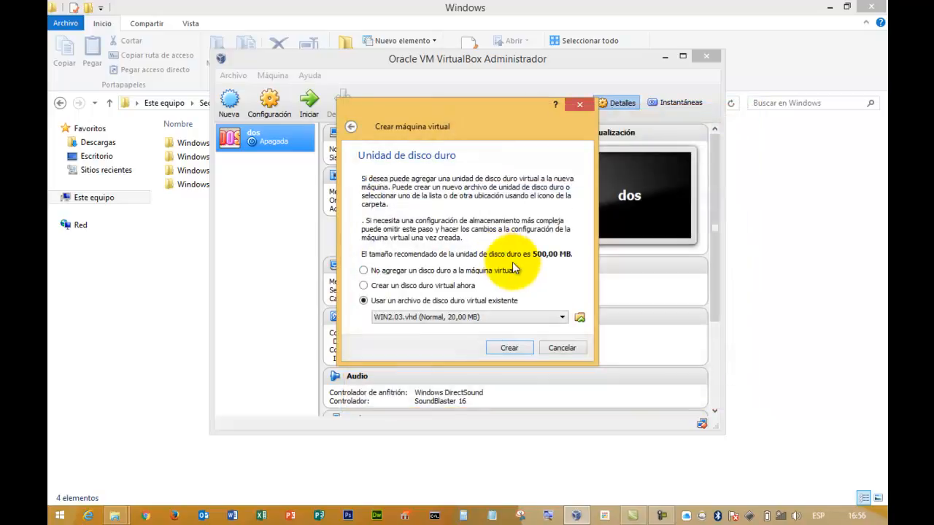
pyautogui.click(505, 347)
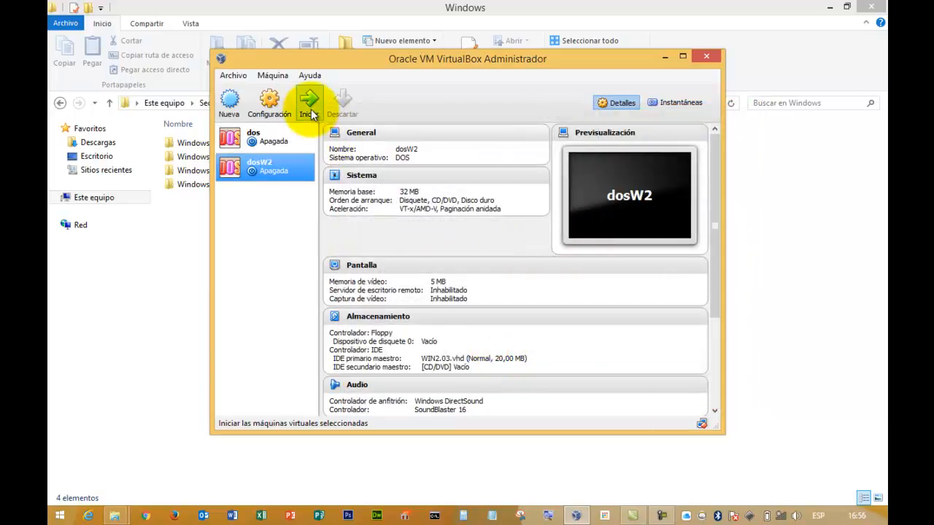
# Start the dosW2 machine, dismiss the keyboard capture and mouse integration notices, and let the guest capture the mouse.
pyautogui.click(311, 109)
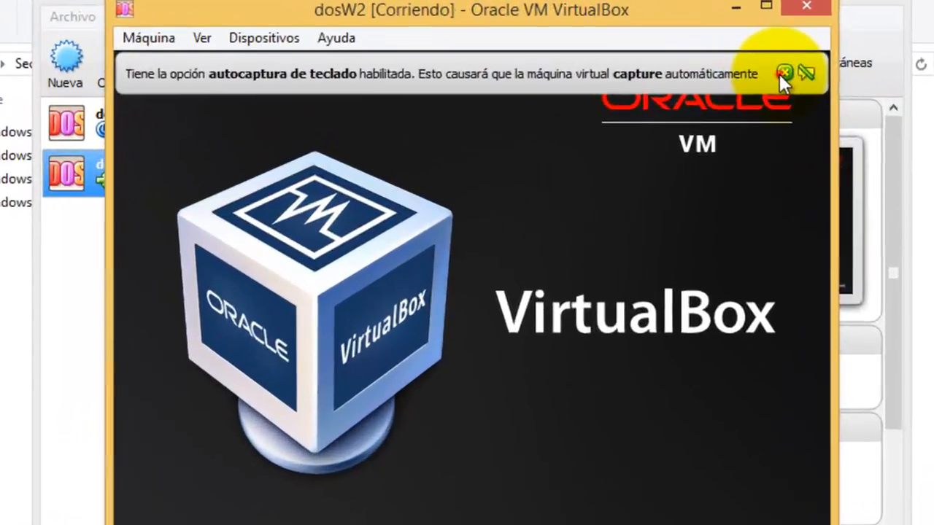
pyautogui.click(651, 108)
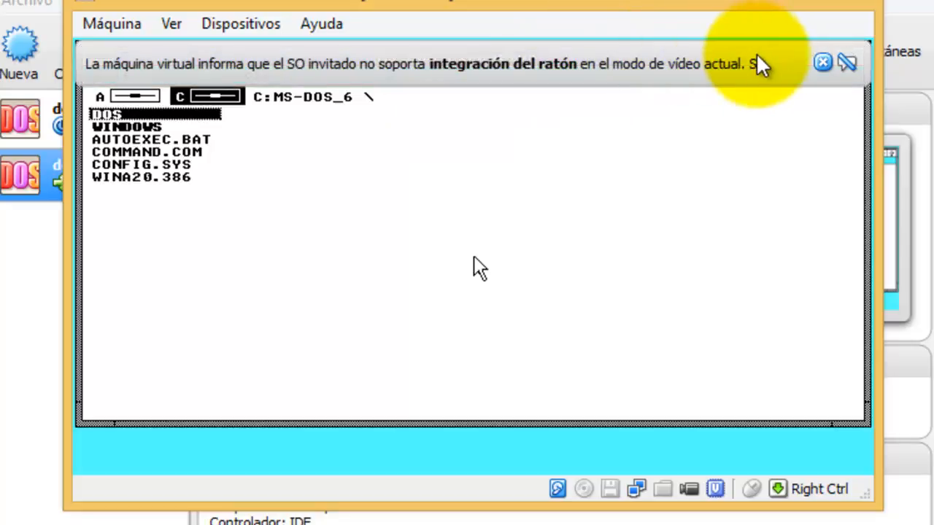
pyautogui.click(822, 63)
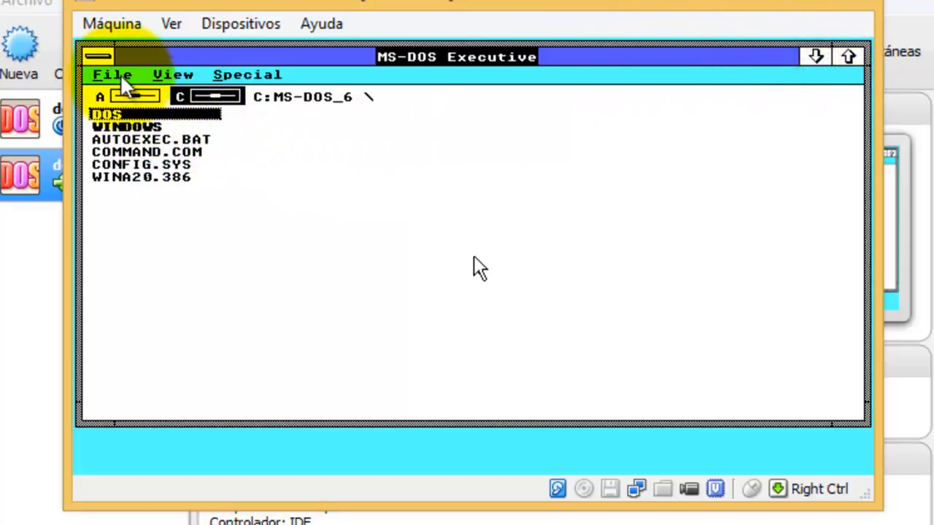
pyautogui.click(475, 259)
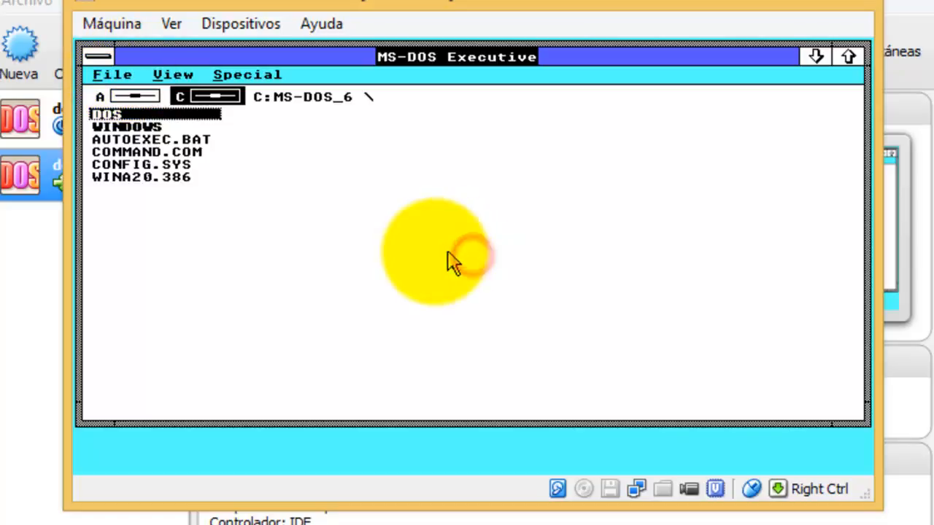
# Maximize the MS-DOS Executive window and restore it to a movable window.
pyautogui.moveTo(114, 80); pyautogui.dragTo(799, 73)
pyautogui.click(842, 79)
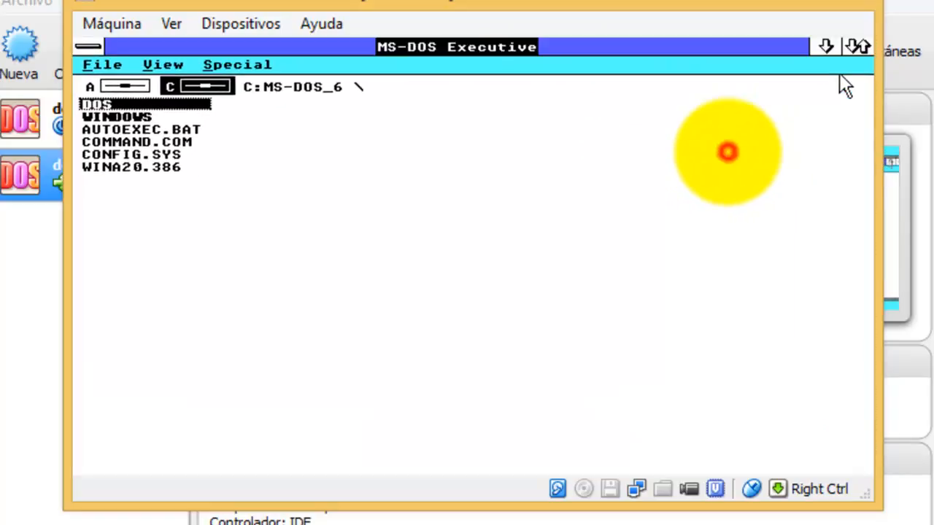
pyautogui.click(857, 48)
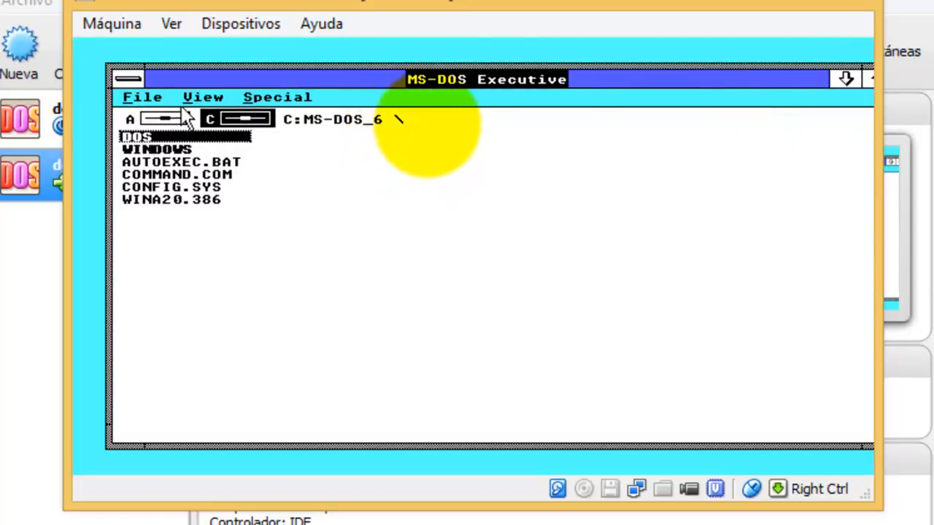
# Open the WINDOWS directory, view ABC.TXT in a maximized Notepad window, and close Notepad.
pyautogui.doubleClick(185, 150)
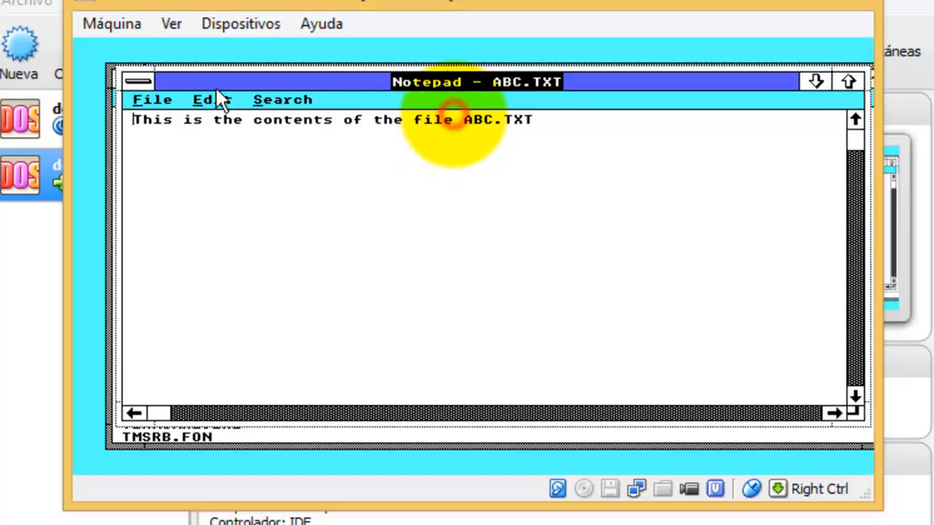
pyautogui.doubleClick(216, 89)
pyautogui.moveTo(216, 92); pyautogui.dragTo(94, 46)
pyautogui.click(89, 46)
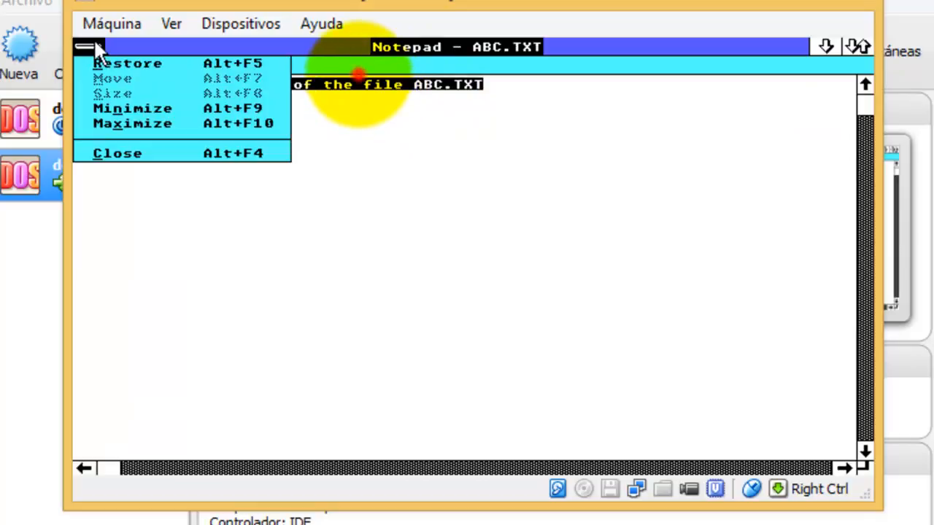
pyautogui.click(106, 155)
pyautogui.moveTo(106, 155); pyautogui.dragTo(138, 112)
# Show only programs in the WINDOWS directory listing and run CALC.EXE.
pyautogui.click(249, 100)
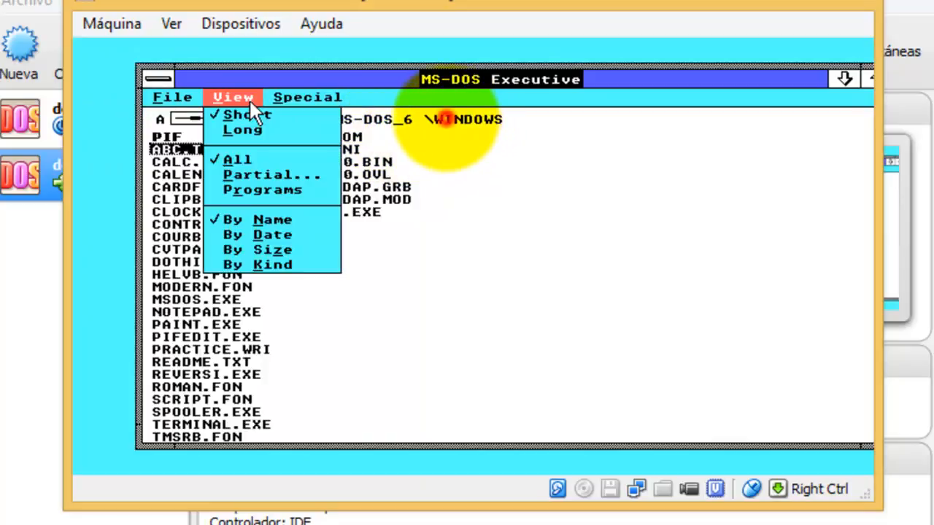
pyautogui.click(251, 188)
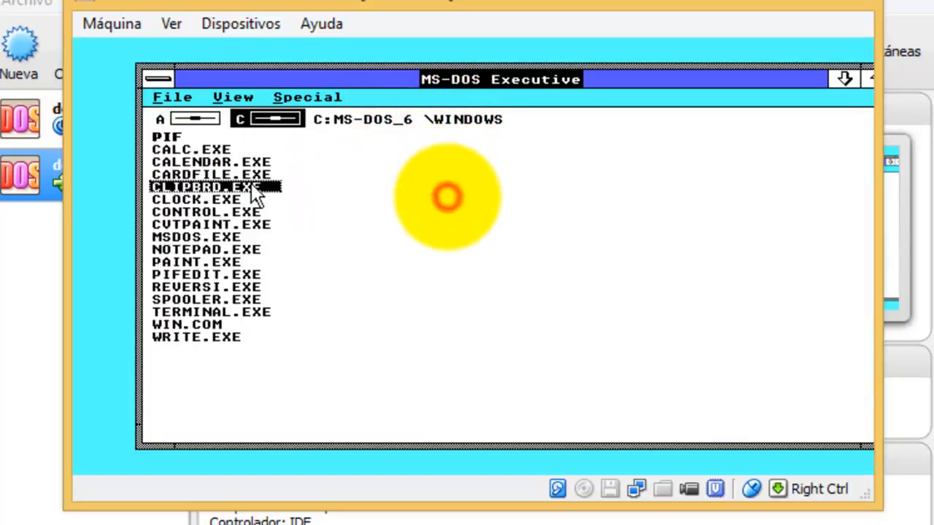
pyautogui.doubleClick(182, 155)
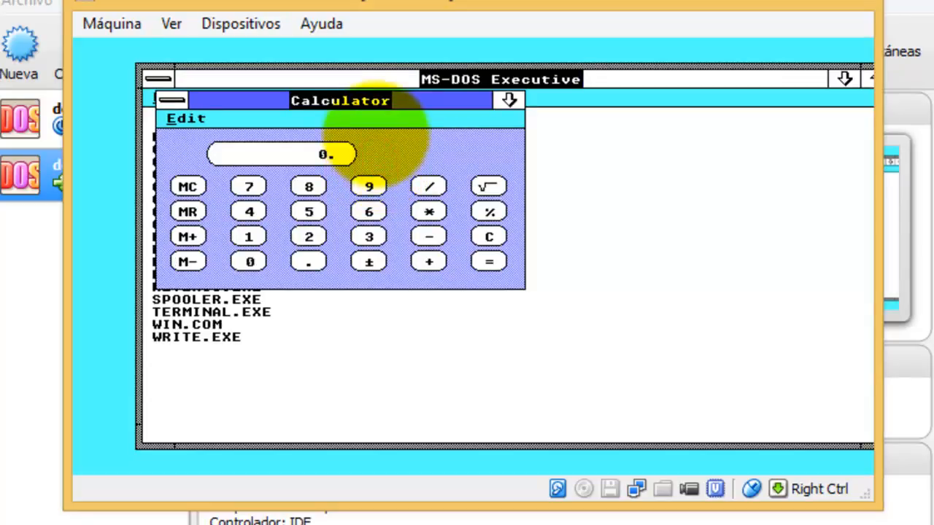
# Move the Calculator window down toward the middle of the Windows desktop and close it.
pyautogui.moveTo(228, 97); pyautogui.dragTo(316, 156)
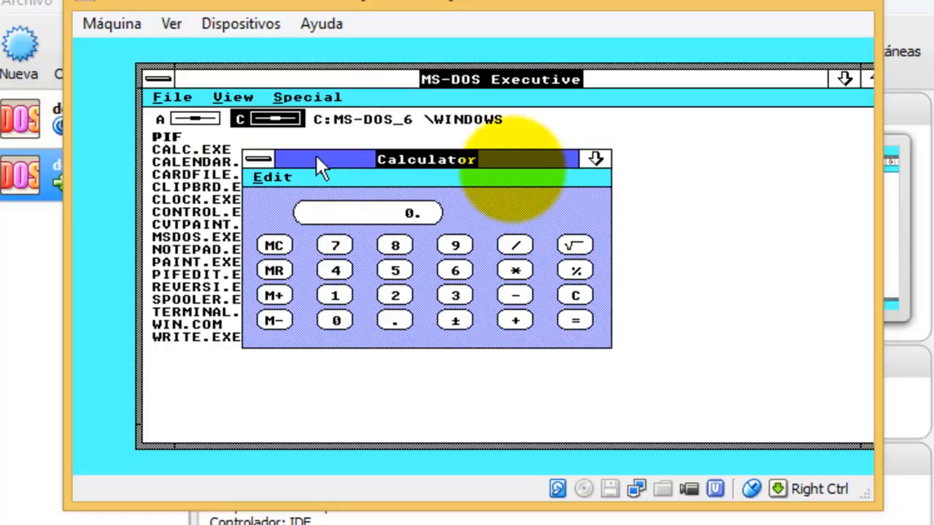
pyautogui.click(259, 159)
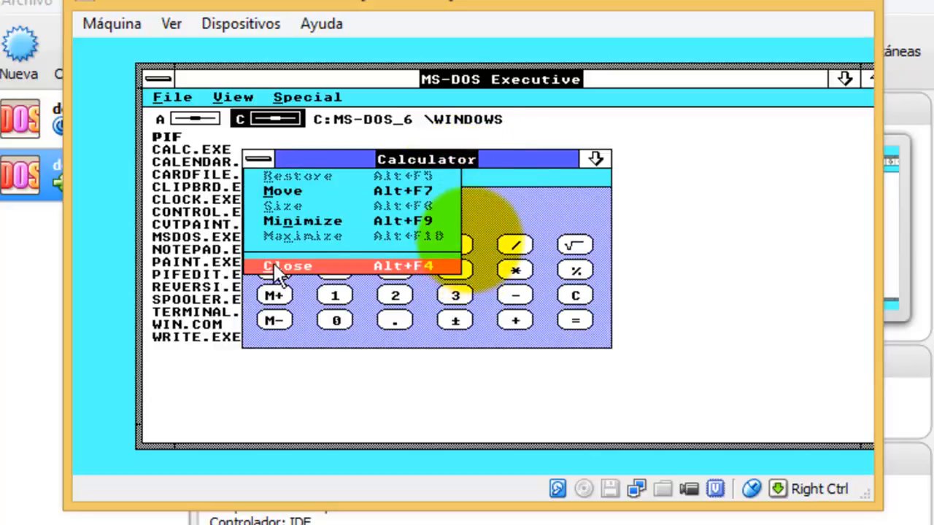
pyautogui.click(257, 267)
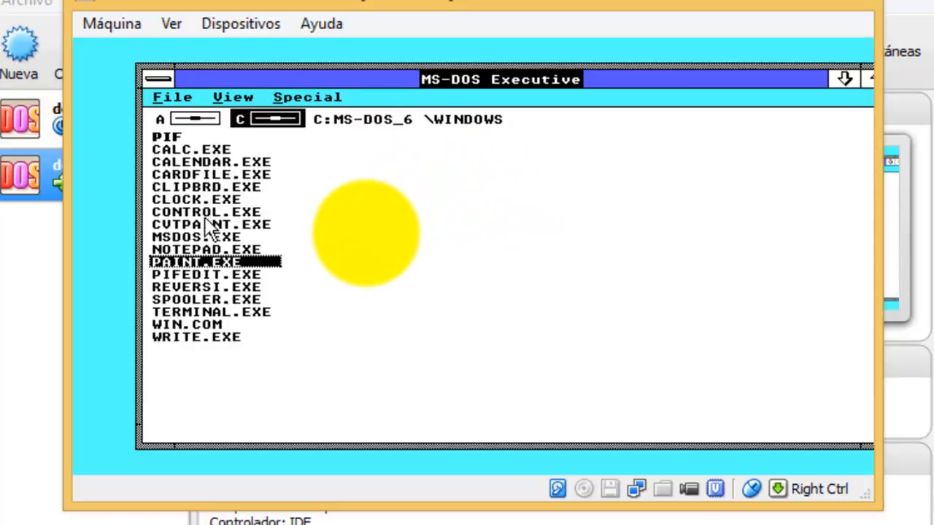
# Run CLOCK.EXE, view the clock with MS-DOS Executive minimized, and close both Clock windows.
pyautogui.doubleClick(193, 199)
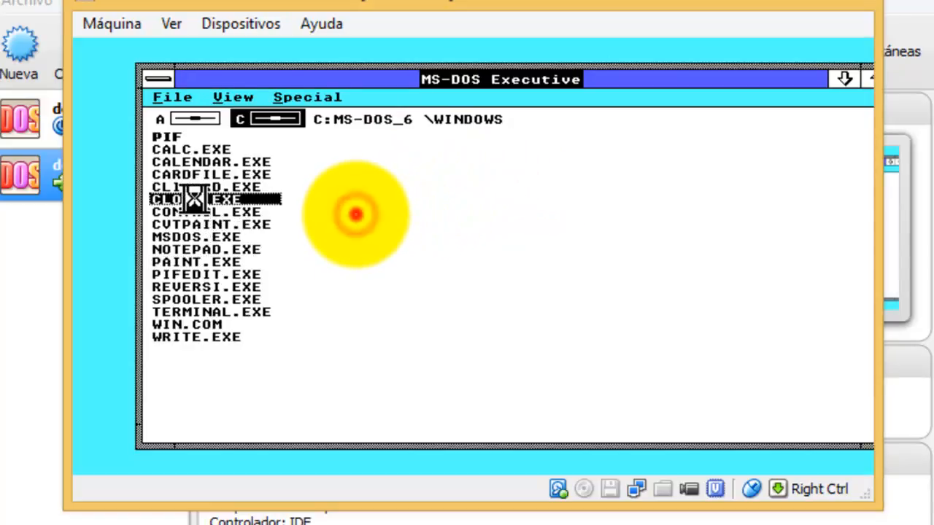
pyautogui.click(195, 199)
pyautogui.doubleClick(194, 199)
pyautogui.click(195, 199)
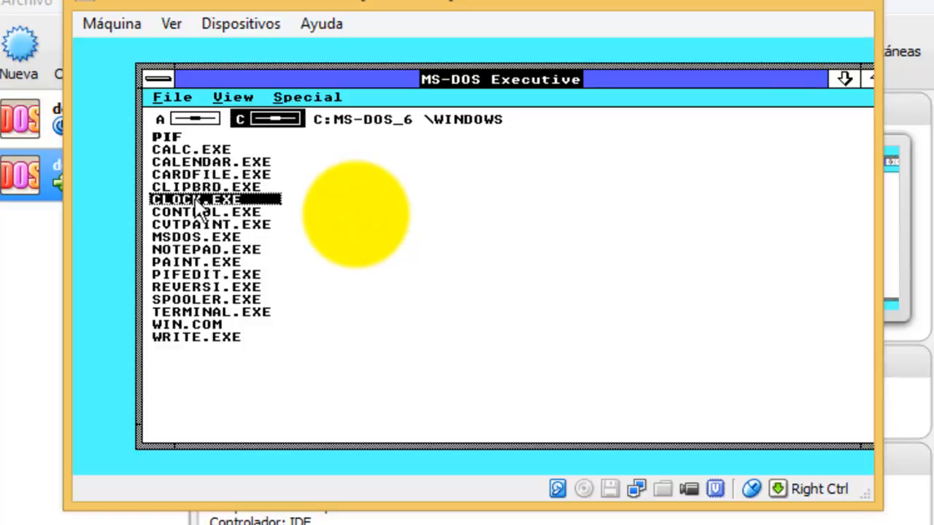
pyautogui.click(840, 82)
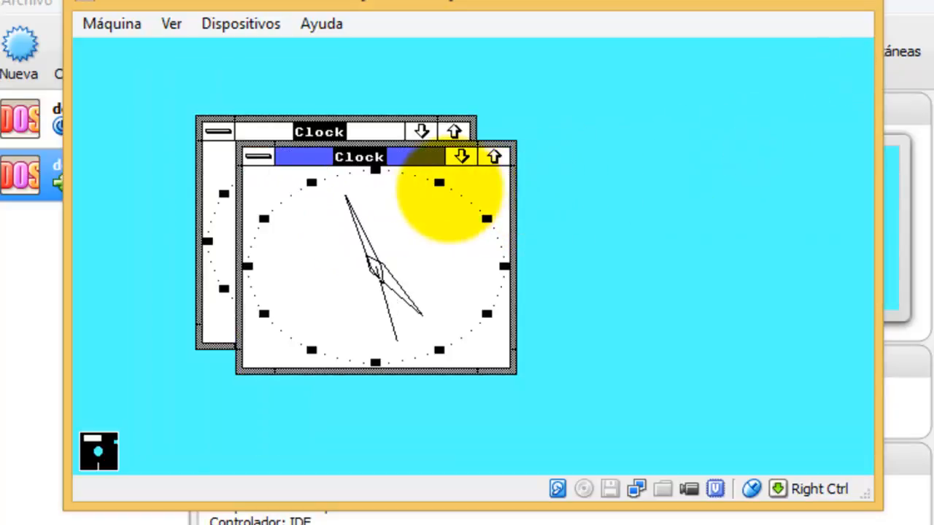
pyautogui.moveTo(257, 156); pyautogui.dragTo(272, 261)
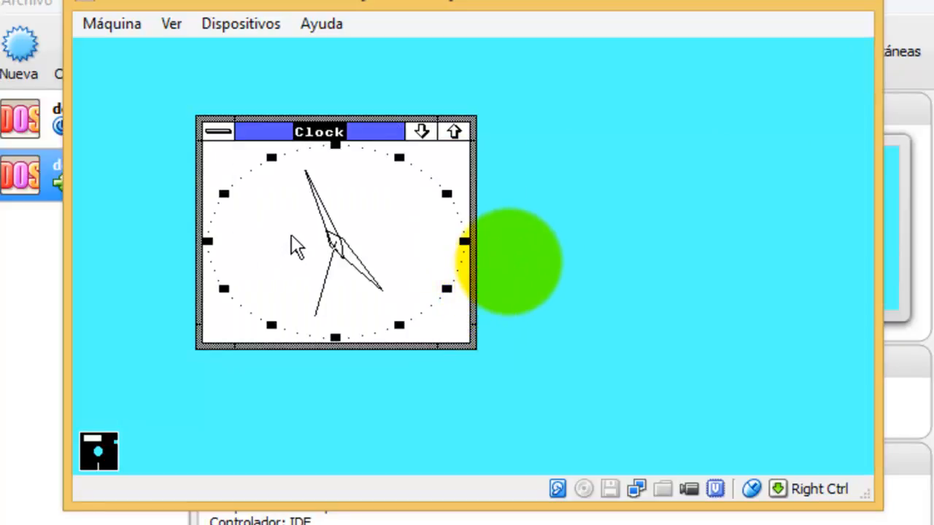
pyautogui.moveTo(225, 132); pyautogui.dragTo(235, 237)
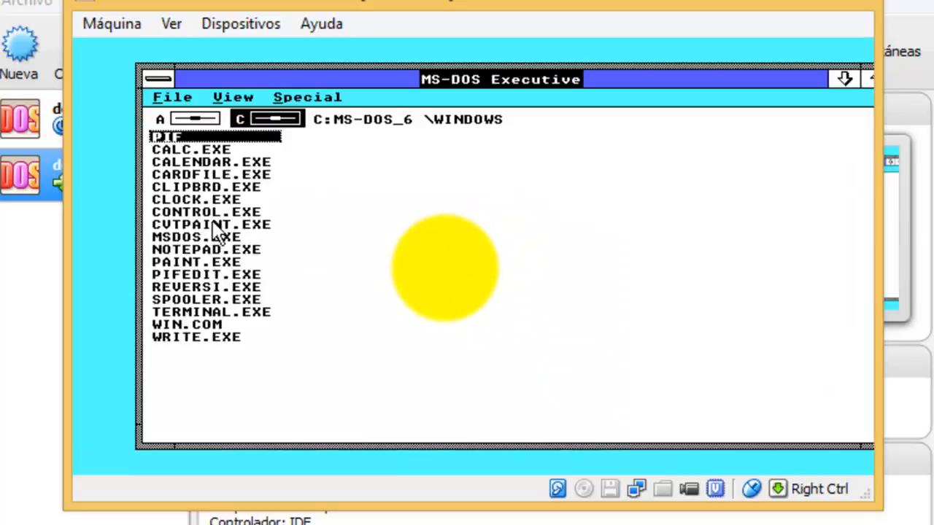
# Run PAINT.EXE from the WINDOWS directory.
pyautogui.click(204, 264)
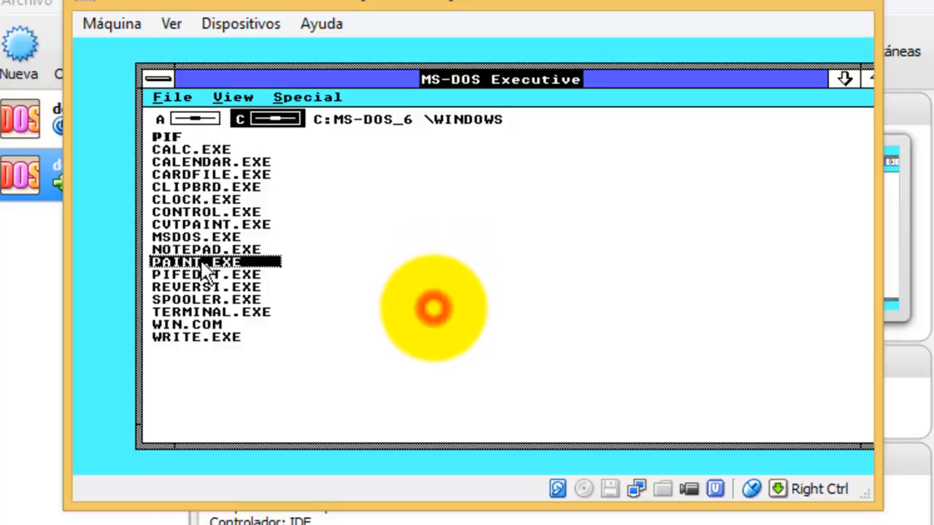
pyautogui.doubleClick(203, 263)
pyautogui.click(203, 264)
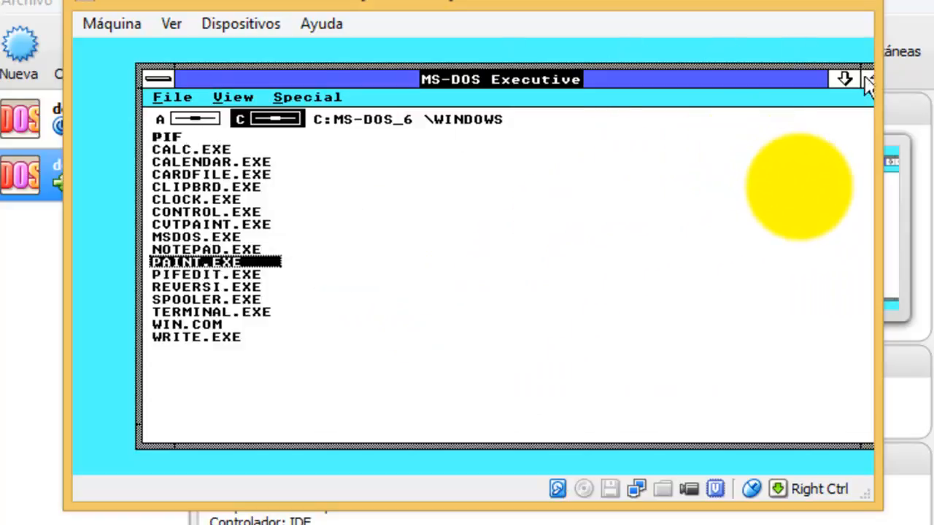
pyautogui.click(845, 78)
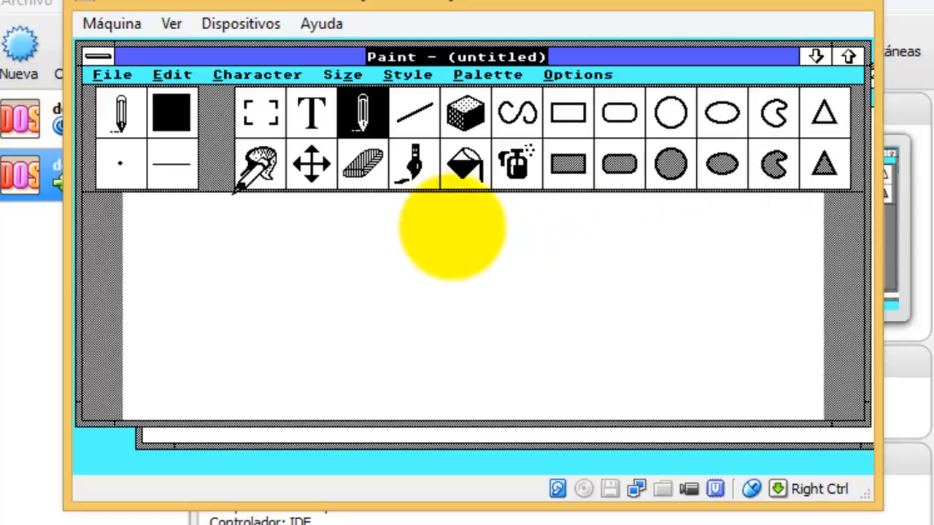
# Close Paint and view the About information for MS-DOS Executive.
pyautogui.click(98, 56)
pyautogui.doubleClick(103, 56)
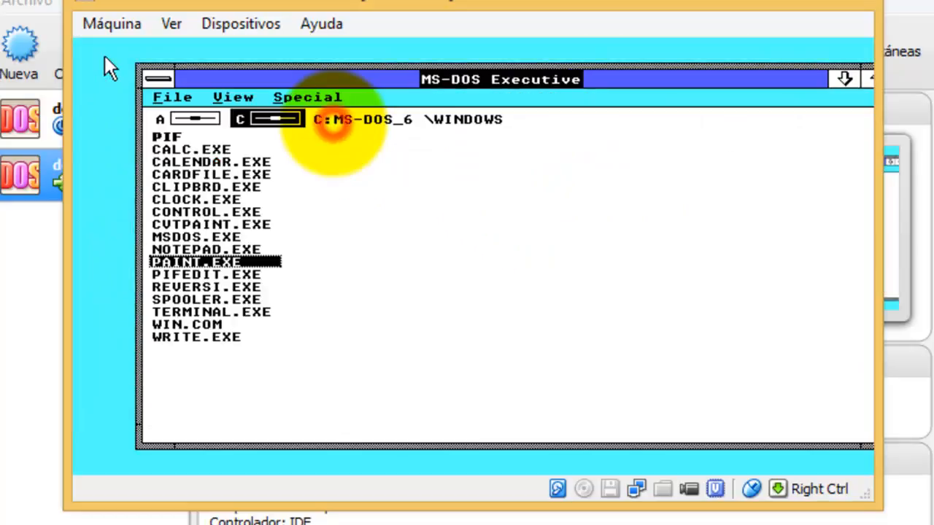
pyautogui.click(166, 104)
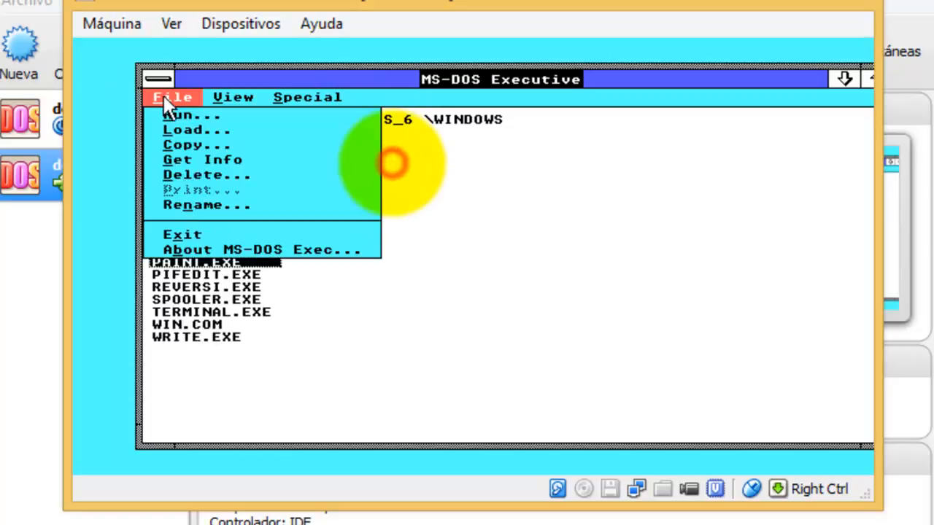
pyautogui.click(210, 250)
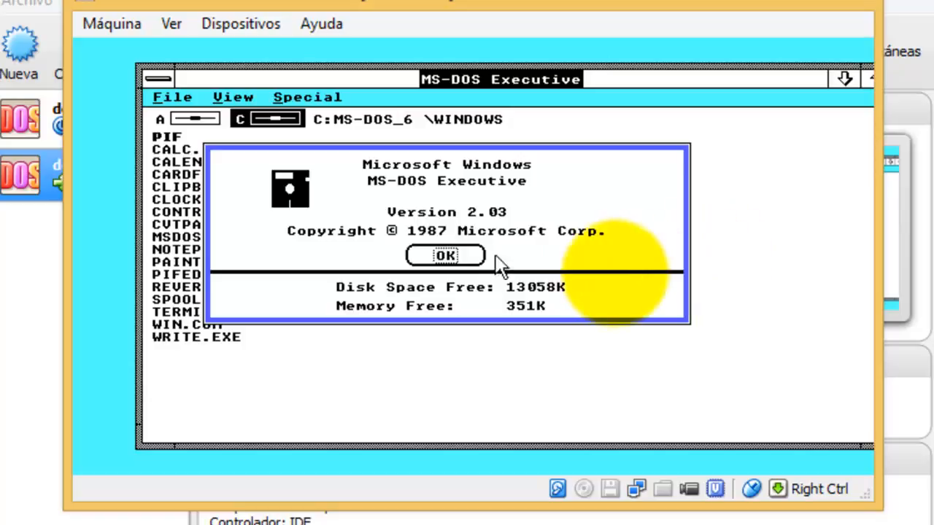
pyautogui.click(446, 256)
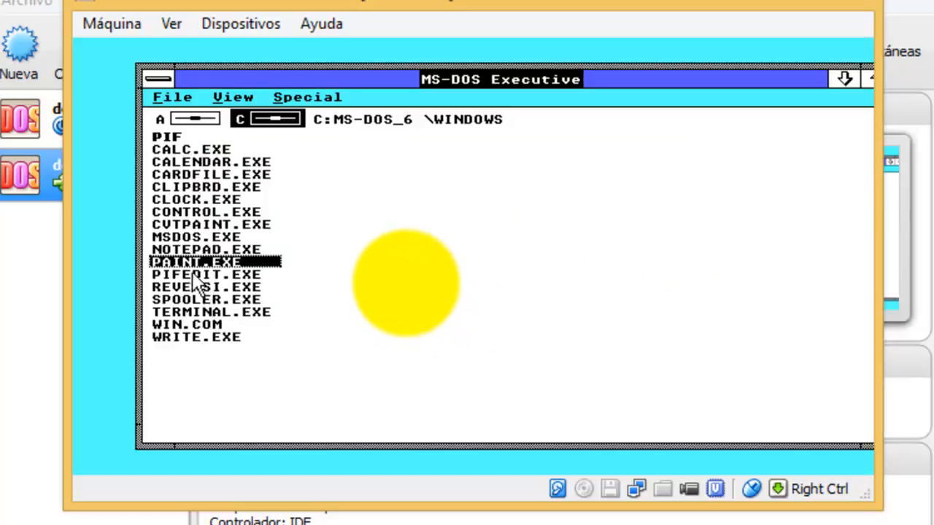
# Run CONTROL.EXE, look through the Control Panel's Installation and Preferences commands, and close it.
pyautogui.doubleClick(193, 212)
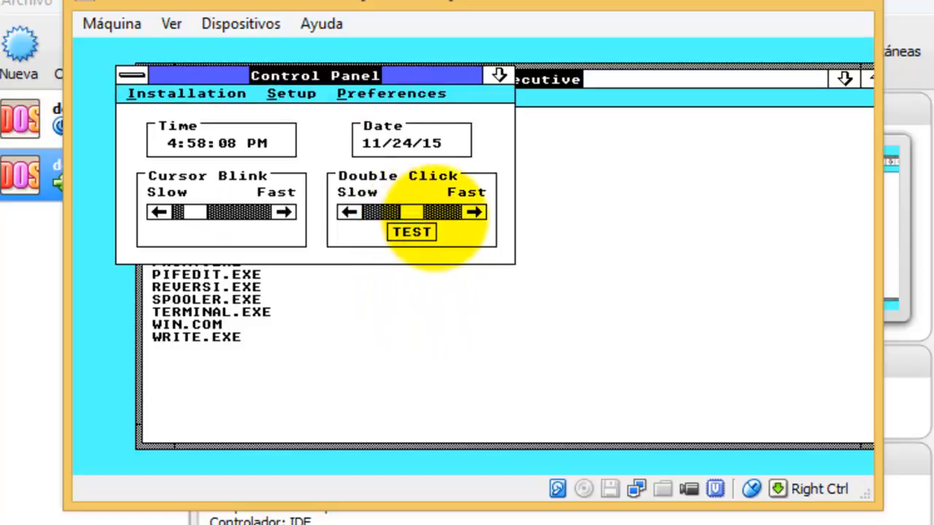
pyautogui.click(211, 94)
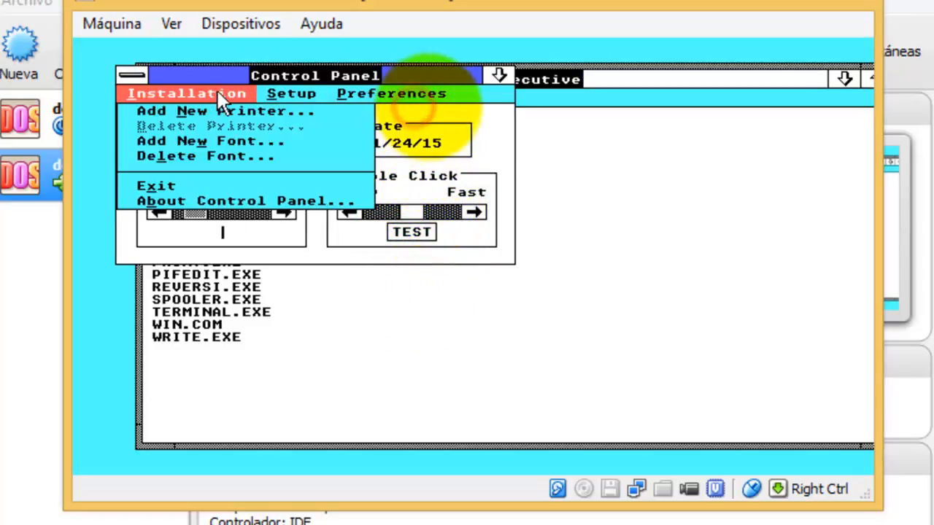
pyautogui.moveTo(366, 85)
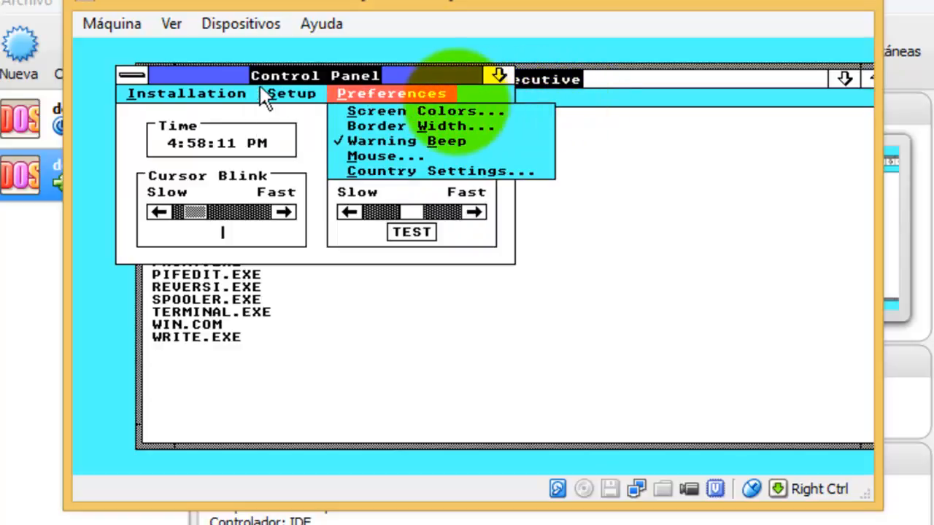
pyautogui.click(219, 73)
pyautogui.click(136, 77)
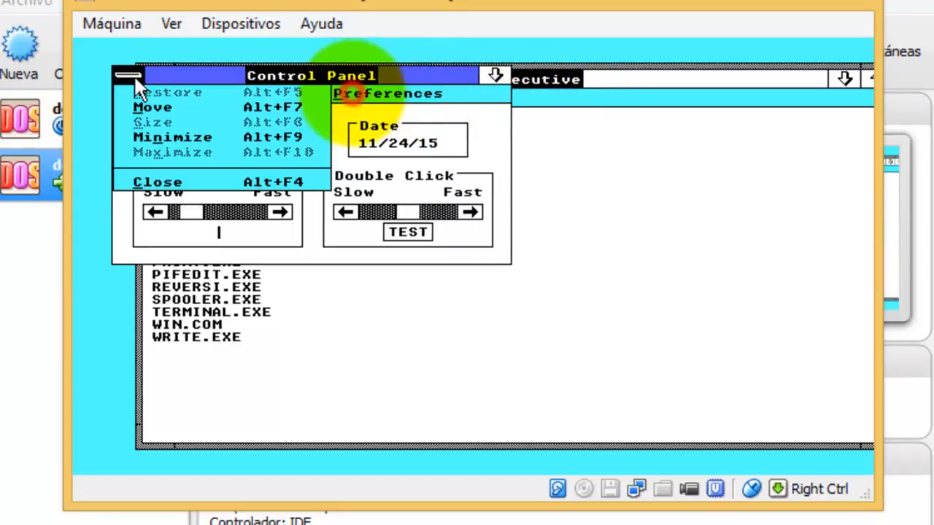
pyautogui.click(153, 182)
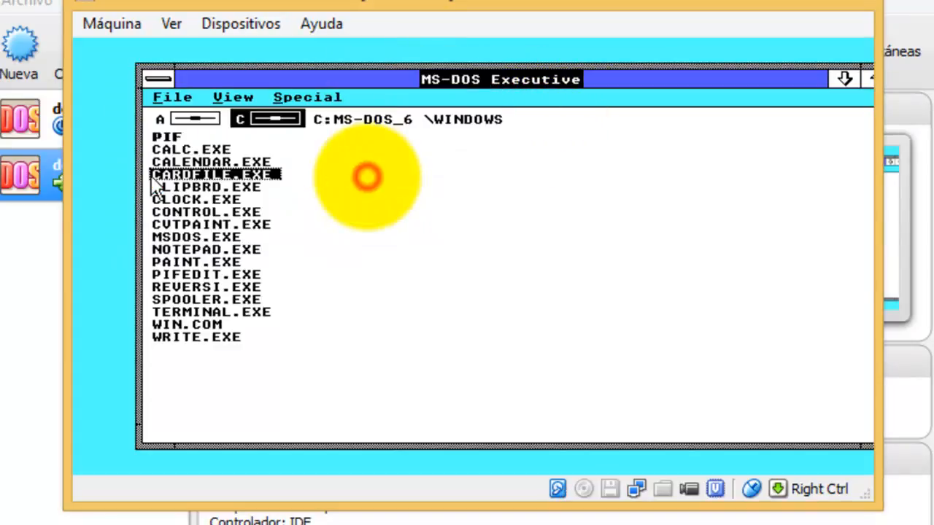
# Close MS-DOS Executive to end the Windows session and dismiss VirtualBox's mouse integration notice.
pyautogui.click(158, 79)
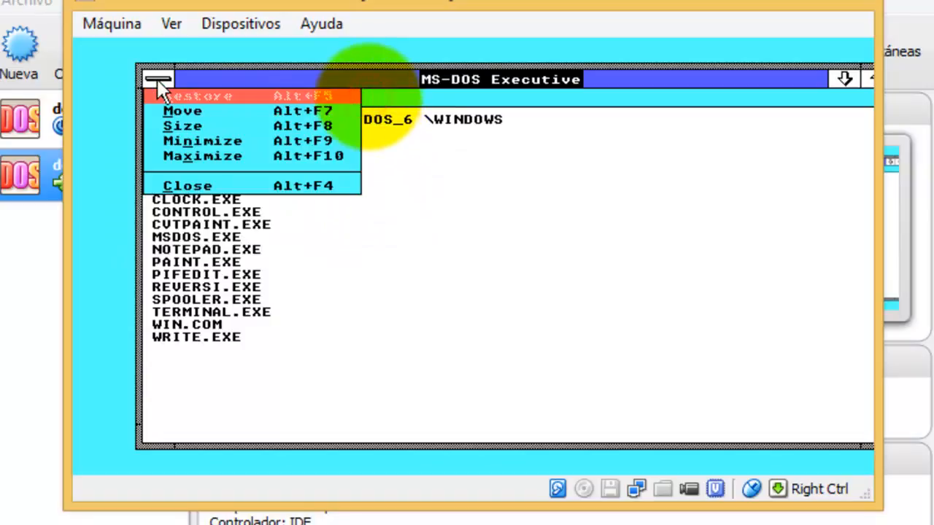
pyautogui.click(175, 186)
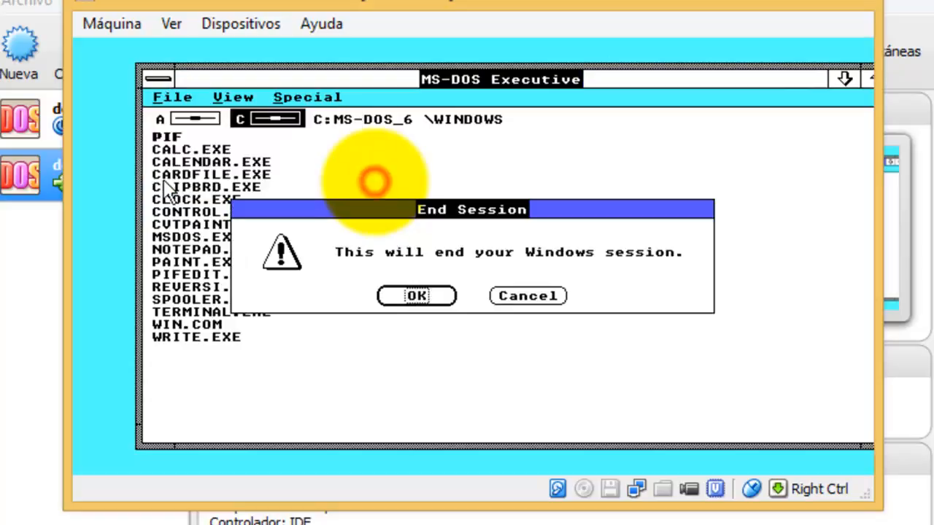
pyautogui.click(386, 291)
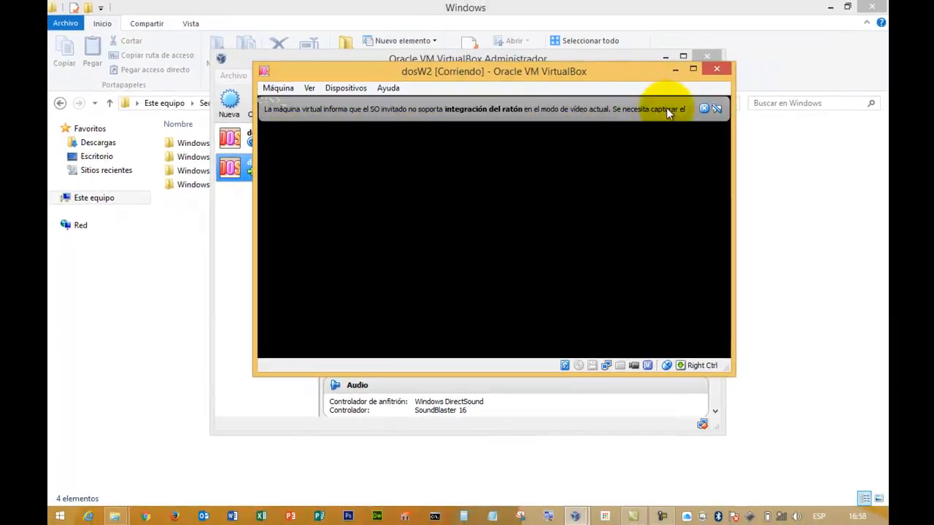
pyautogui.click(701, 108)
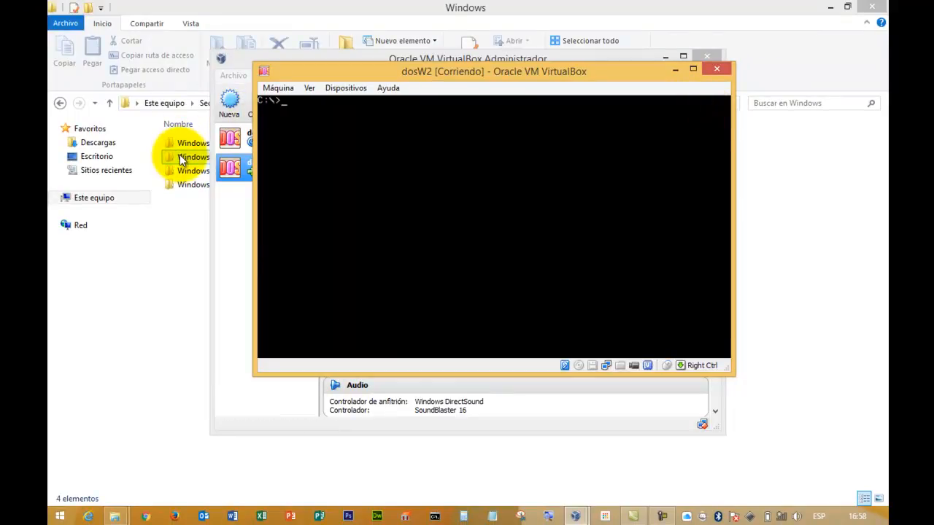
# Check the MS-DOS version and list the contents of C:\ and its WINDOWS directory.
pyautogui.write('dir')
pyautogui.press('Return')
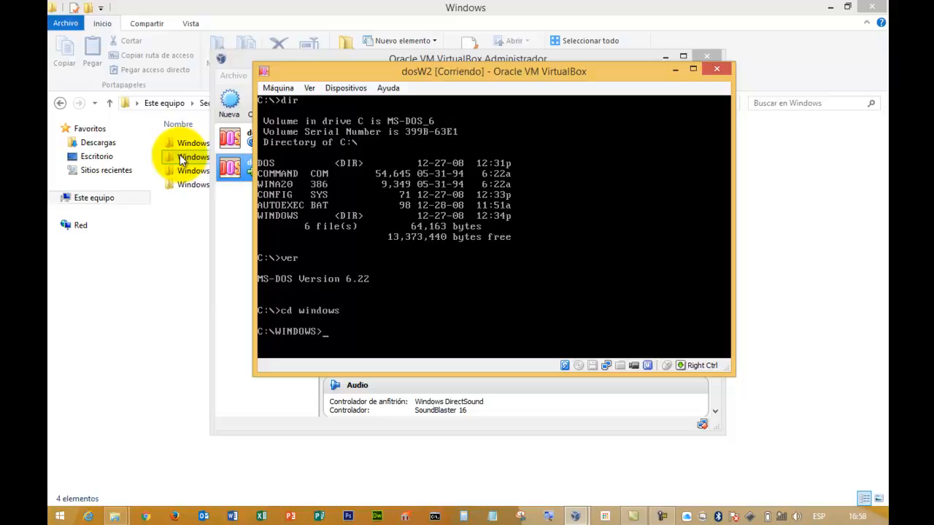
pyautogui.press('Return')
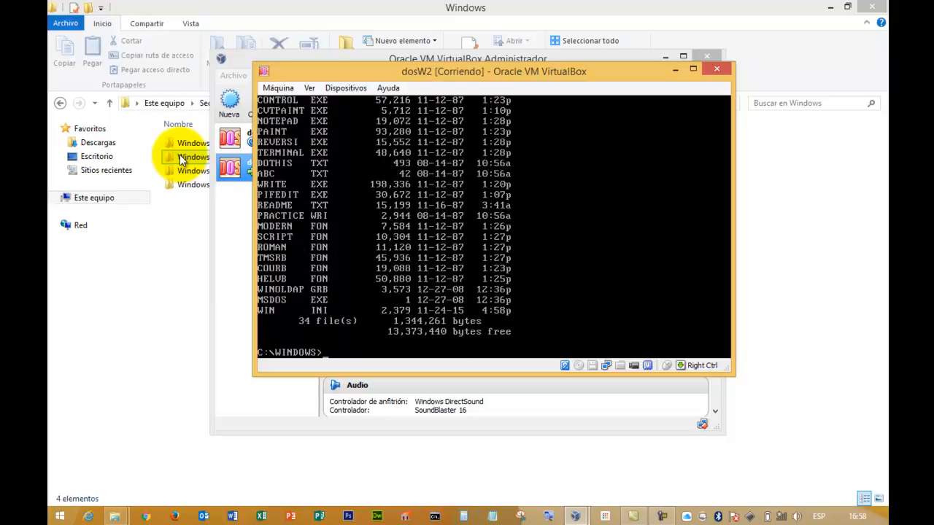
# Return from the WINDOWS directory to the root of drive C and list its contents.
pyautogui.write('cd..')
pyautogui.press('Return')
pyautogui.write('dir')
pyautogui.press('Return')
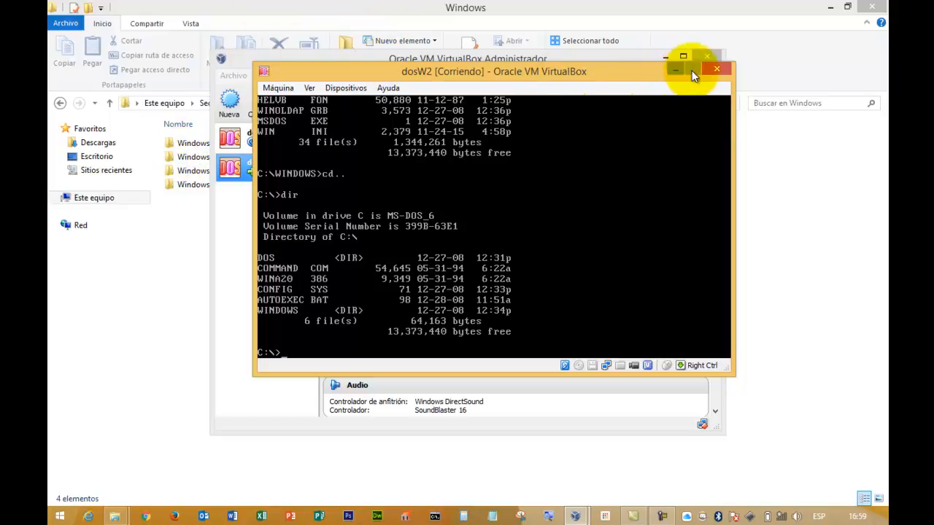
# Close the dosW2 virtual machine by powering it off.
pyautogui.click(716, 70)
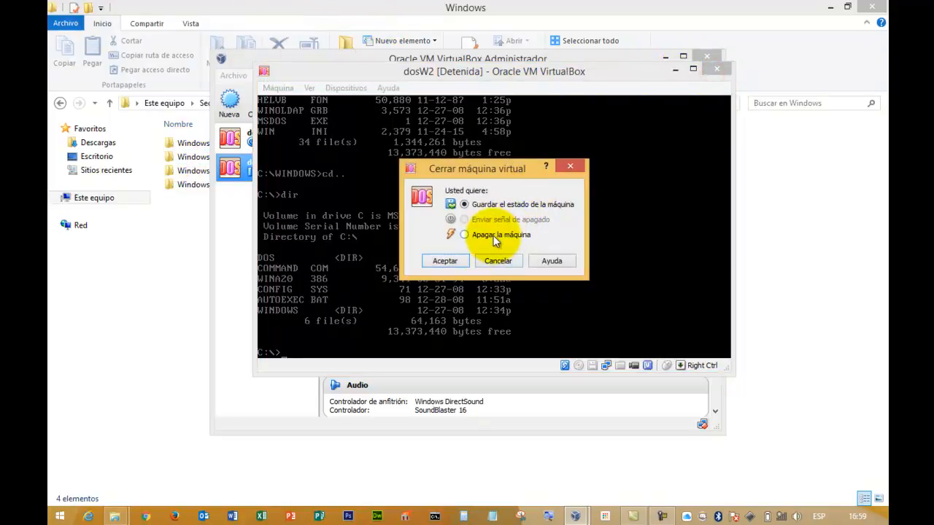
pyautogui.click(494, 237)
pyautogui.click(459, 261)
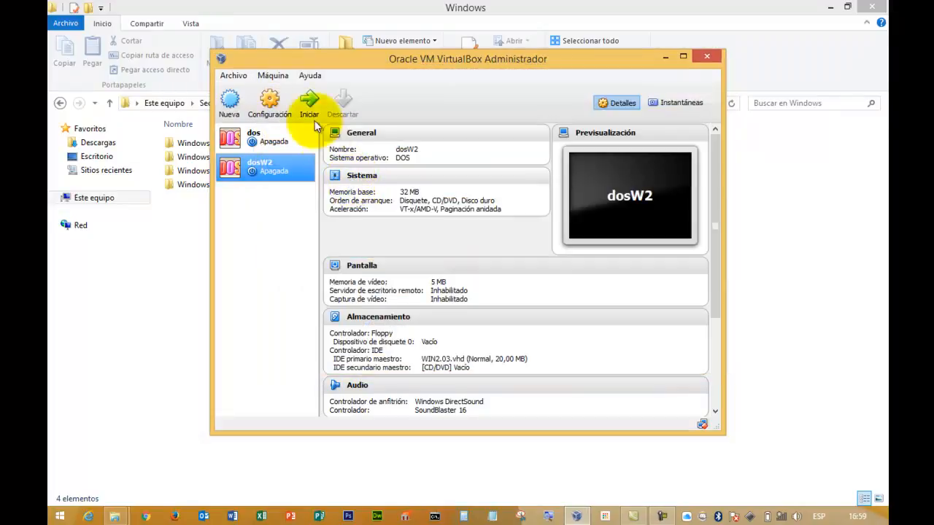
# Start a new virtual machine named Windows, with type Microsoft Windows and version Windows 3.1, accepting the default memory size.
pyautogui.click(231, 106)
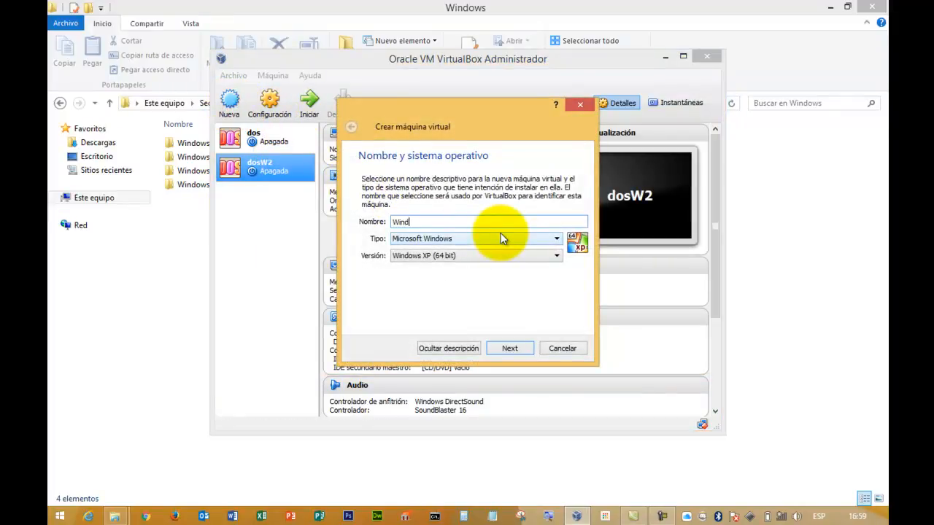
pyautogui.click(511, 257)
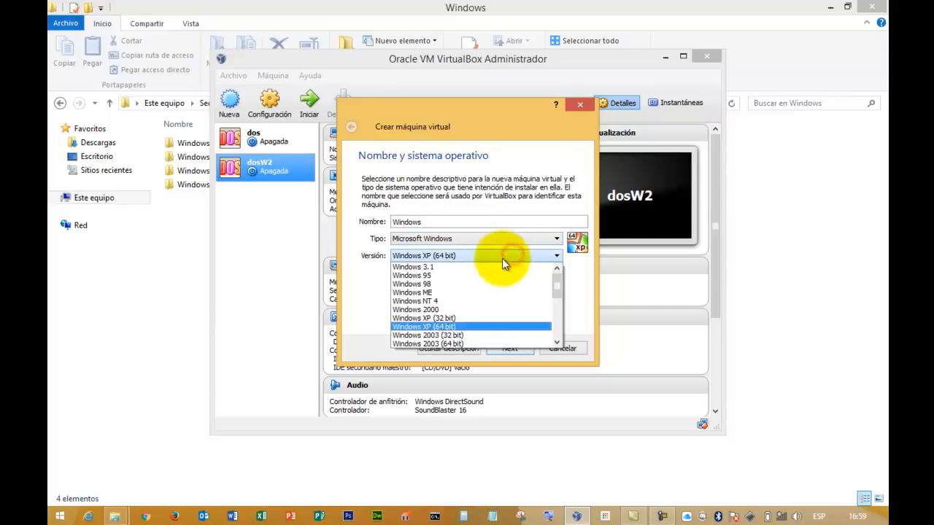
pyautogui.click(491, 267)
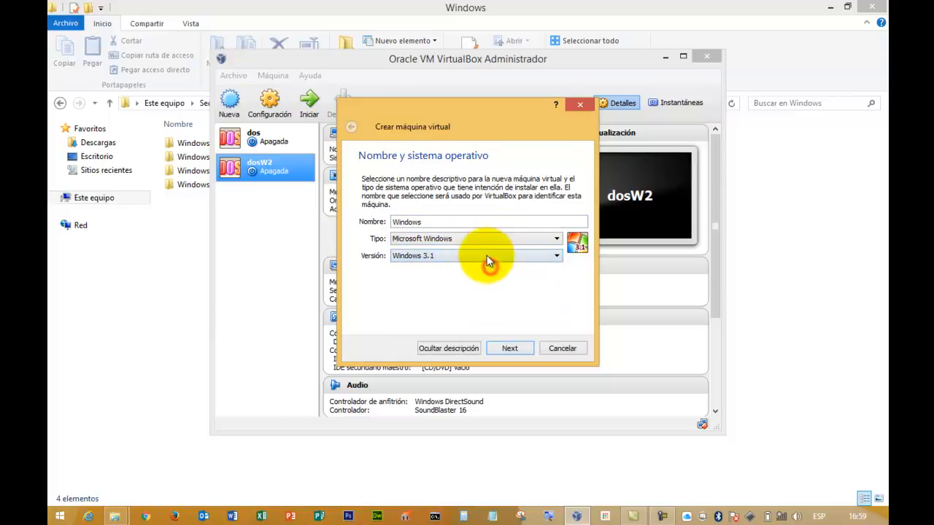
pyautogui.click(464, 224)
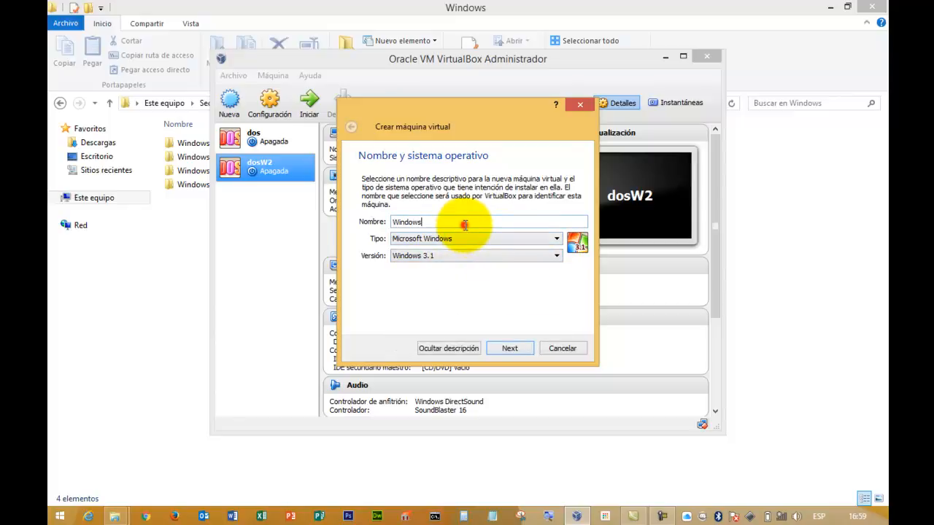
pyautogui.click(501, 350)
pyautogui.click(508, 349)
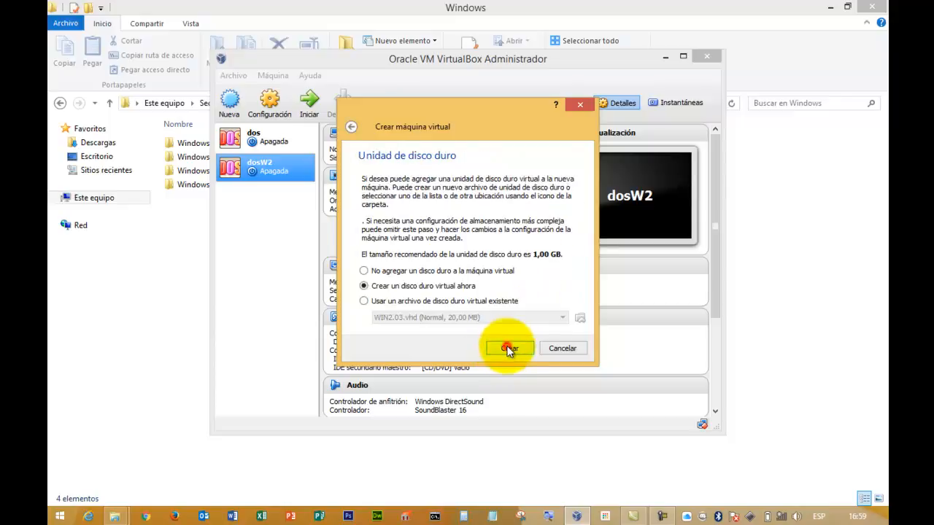
# Attach the existing virtual hard disk Windows3.11.vhd from the Windows3.11 folder and create the machine.
pyautogui.click(490, 302)
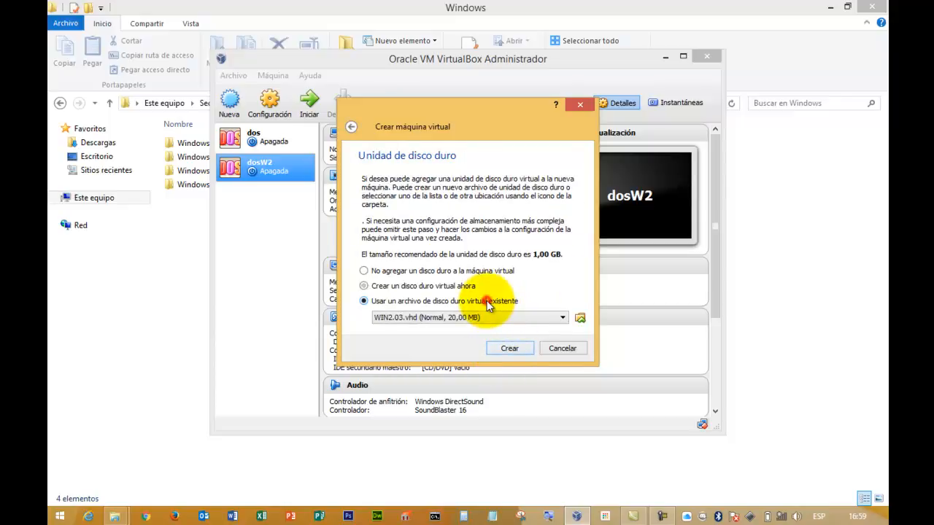
pyautogui.click(578, 319)
pyautogui.hotkey('alt', 'Up')
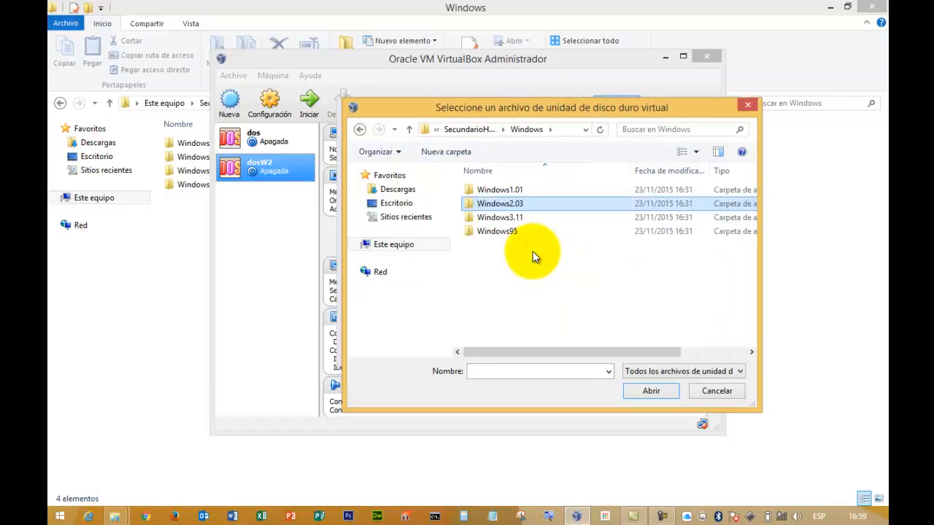
pyautogui.press('Down')
pyautogui.press('Return')
pyautogui.press('Down')
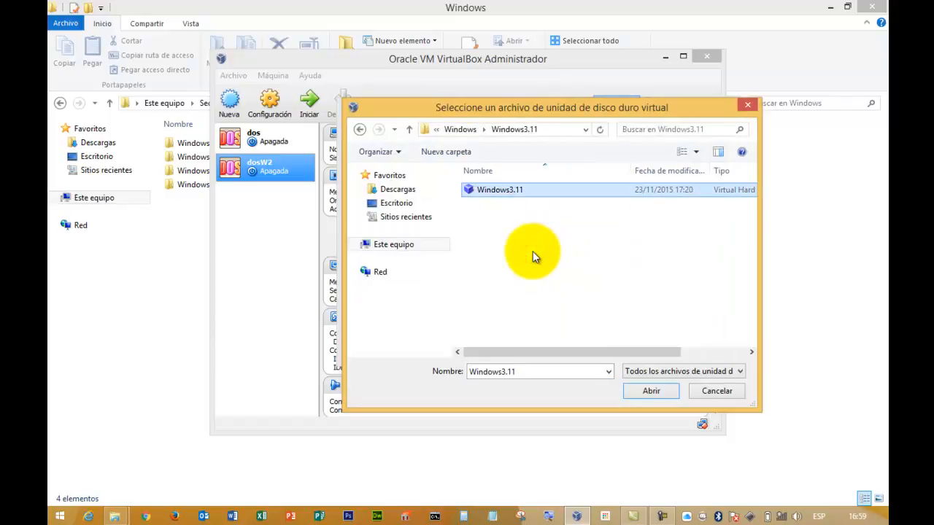
pyautogui.press('Return')
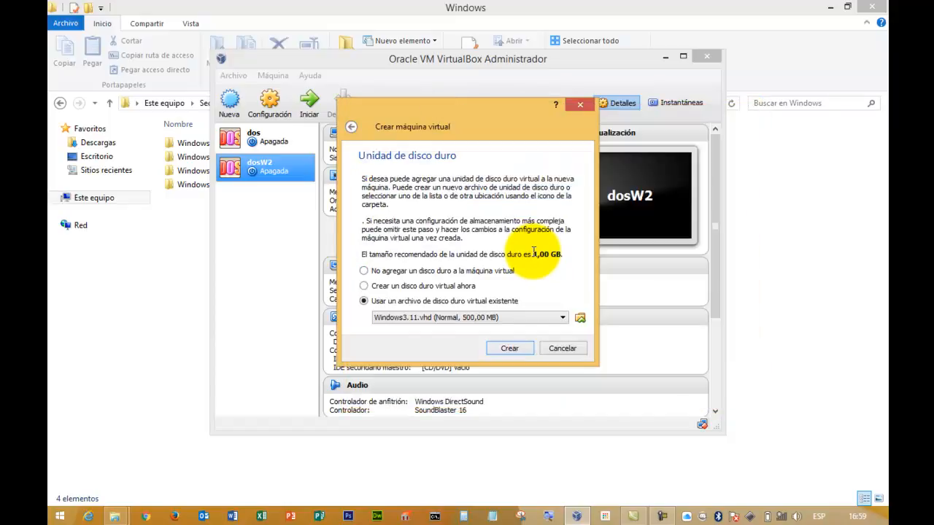
pyautogui.click(510, 348)
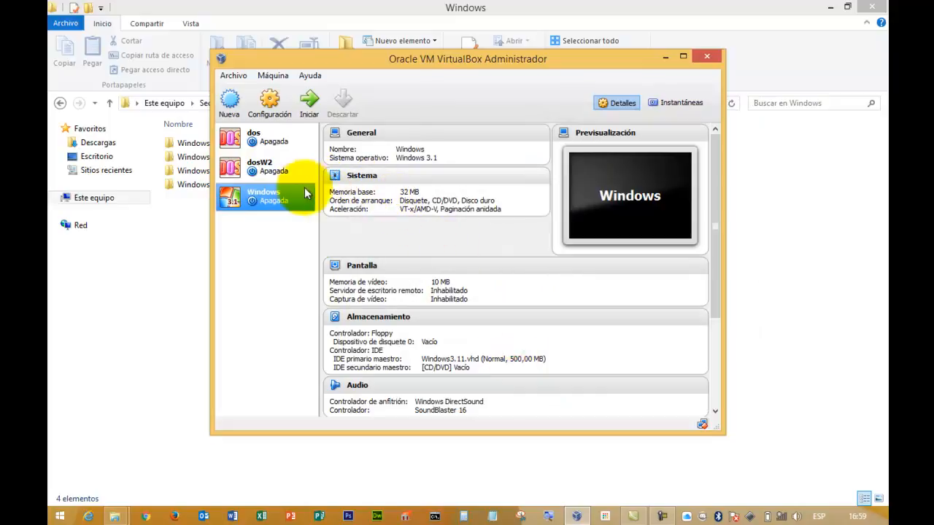
# Disable VT-x/AMD-V hardware virtualization in the Windows machine's system settings, save the configuration, and start the machine.
pyautogui.click(273, 100)
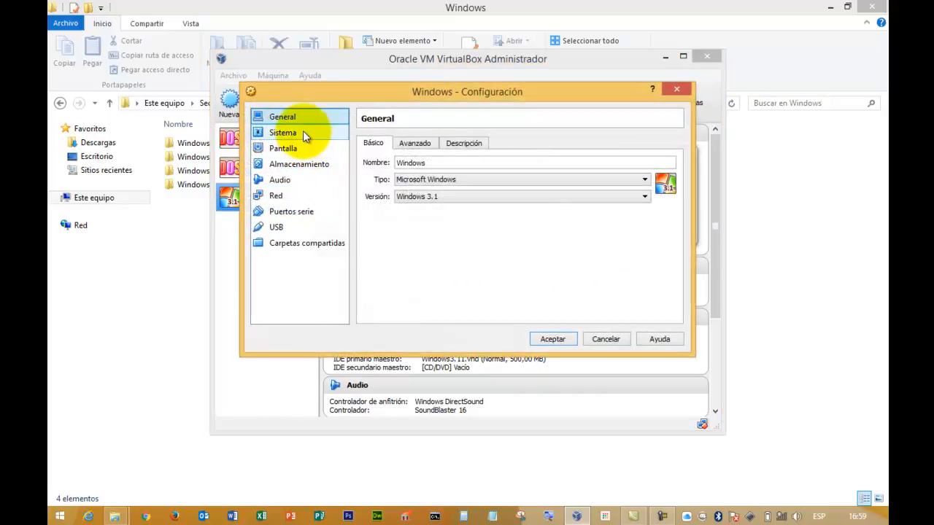
pyautogui.click(309, 151)
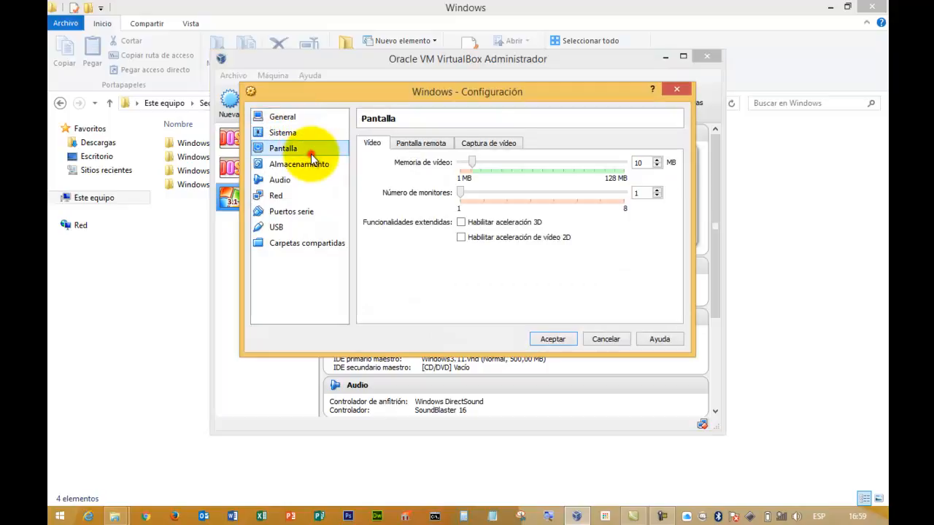
pyautogui.click(322, 132)
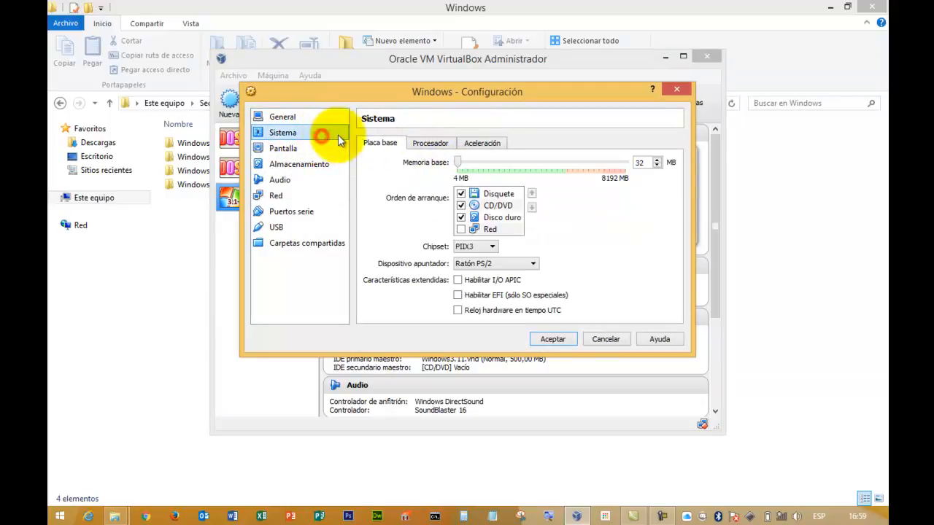
pyautogui.click(438, 144)
pyautogui.click(480, 143)
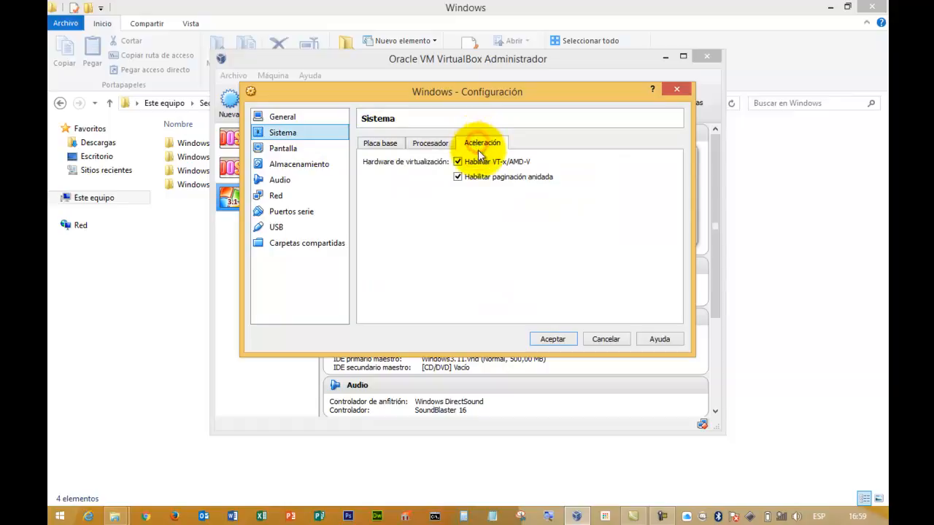
pyautogui.click(486, 167)
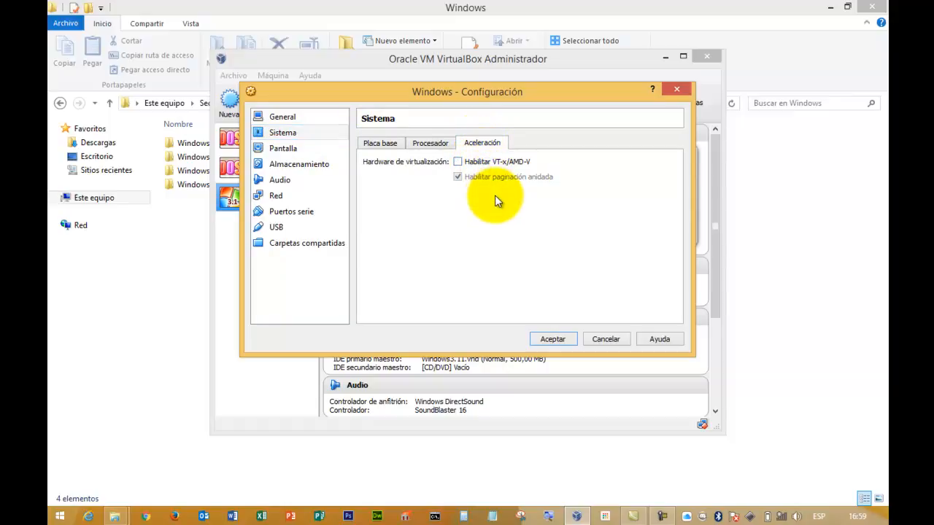
pyautogui.click(553, 339)
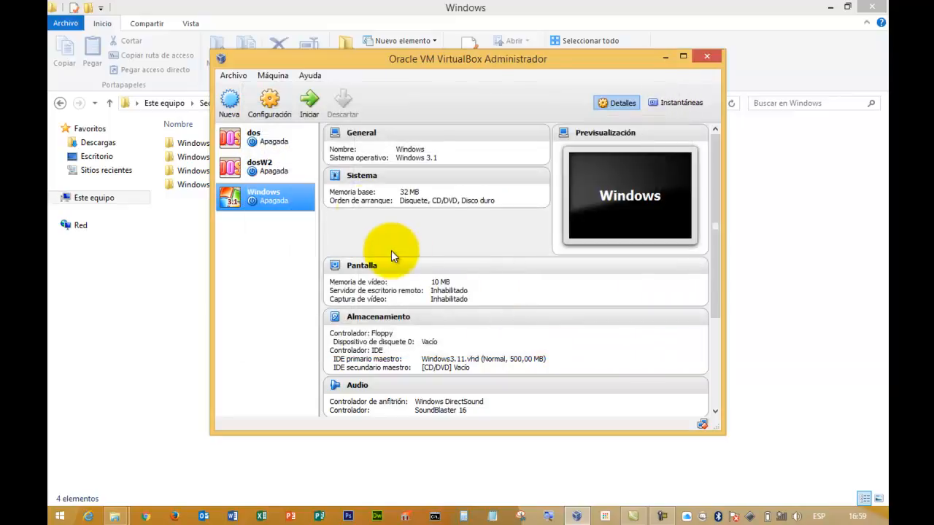
pyautogui.click(313, 109)
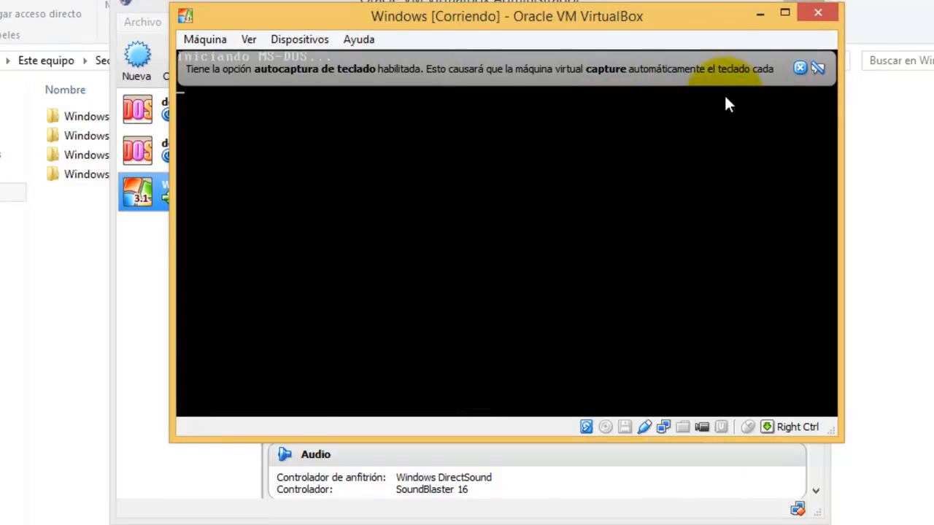
# List the C: drive's contents with dir and start Windows with the win command, dismissing VirtualBox's keyboard and mouse notices.
pyautogui.click(800, 68)
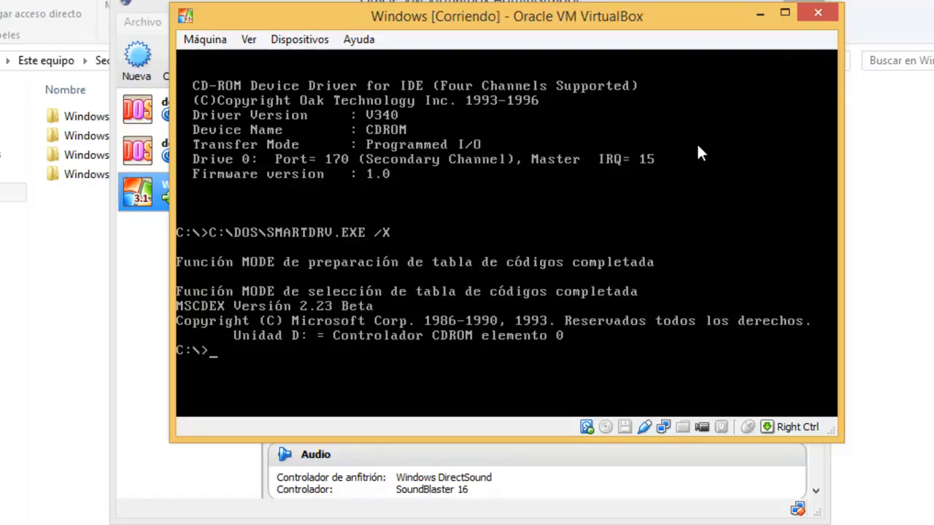
pyautogui.write('dir')
pyautogui.press('Return')
pyautogui.write('win')
pyautogui.press('Return')
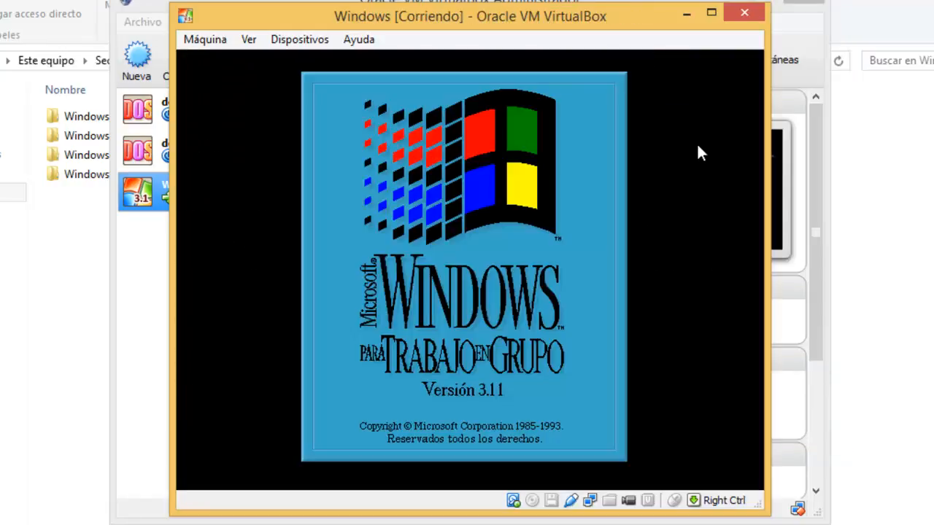
pyautogui.click(697, 144)
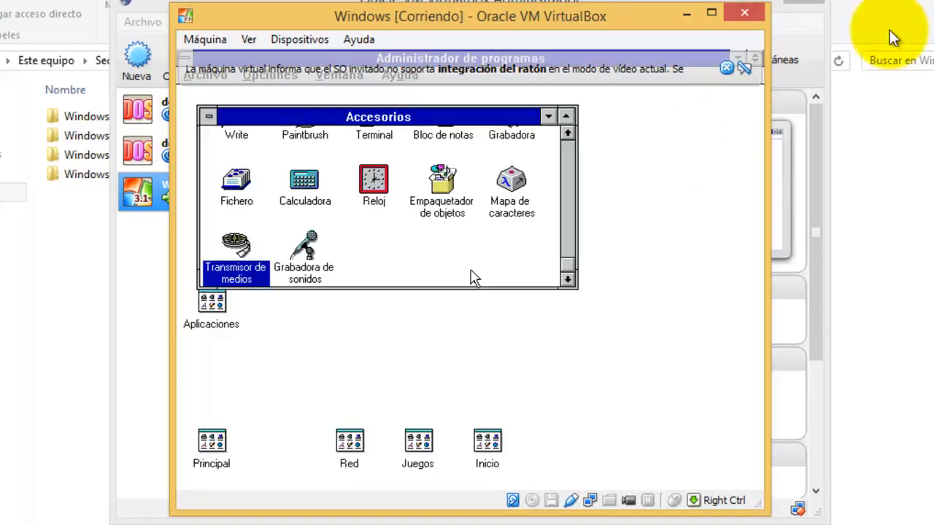
pyautogui.click(742, 68)
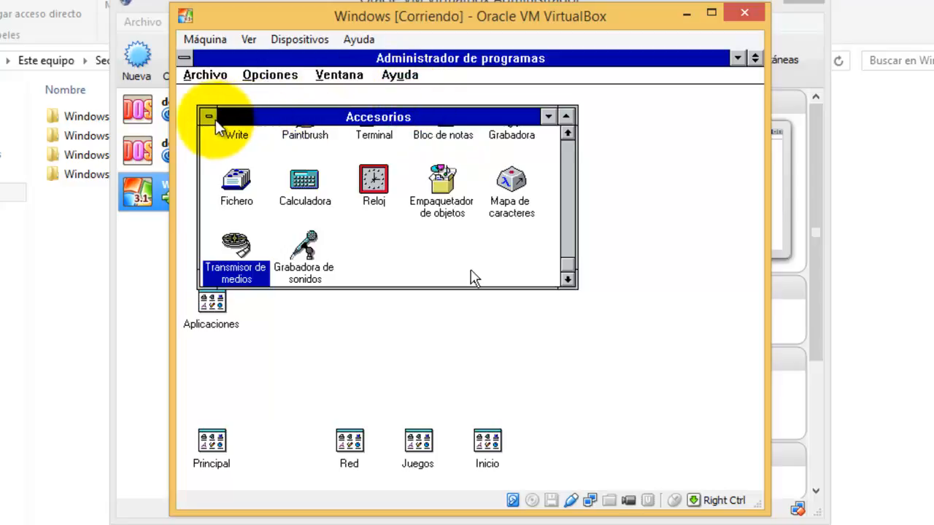
# Close the Accesorios group window in the Windows 3.11 Program Manager and select the Aplicaciones group.
pyautogui.click(210, 118)
pyautogui.click(471, 276)
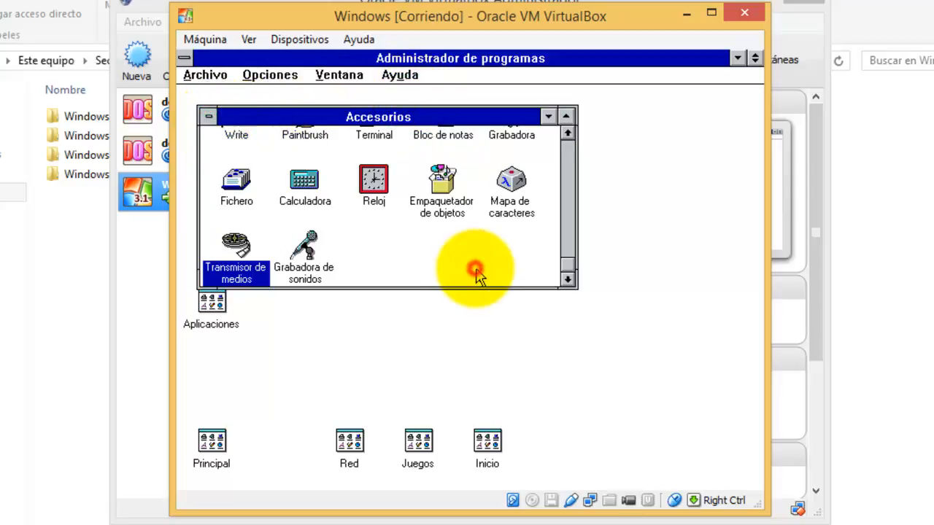
pyautogui.doubleClick(215, 122)
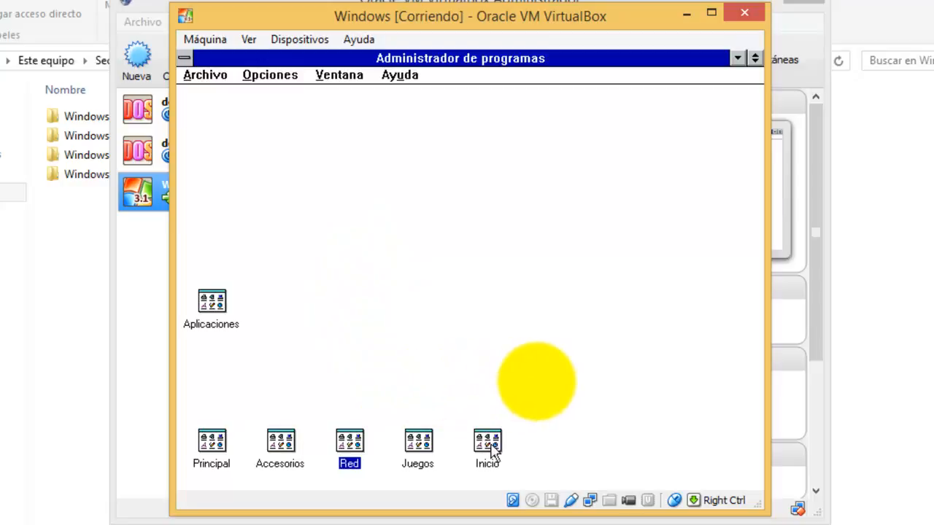
pyautogui.click(226, 311)
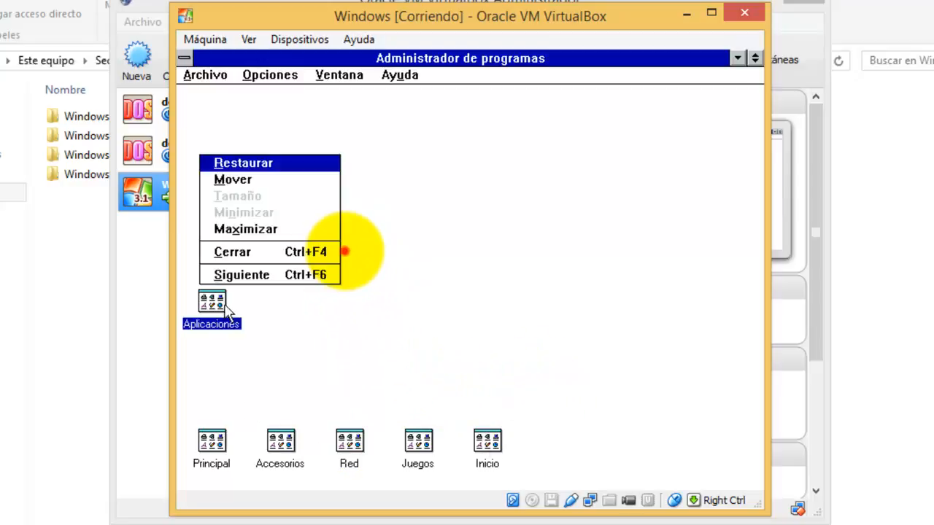
# Open the Principal group and launch the Administrador de archivos.
pyautogui.doubleClick(221, 444)
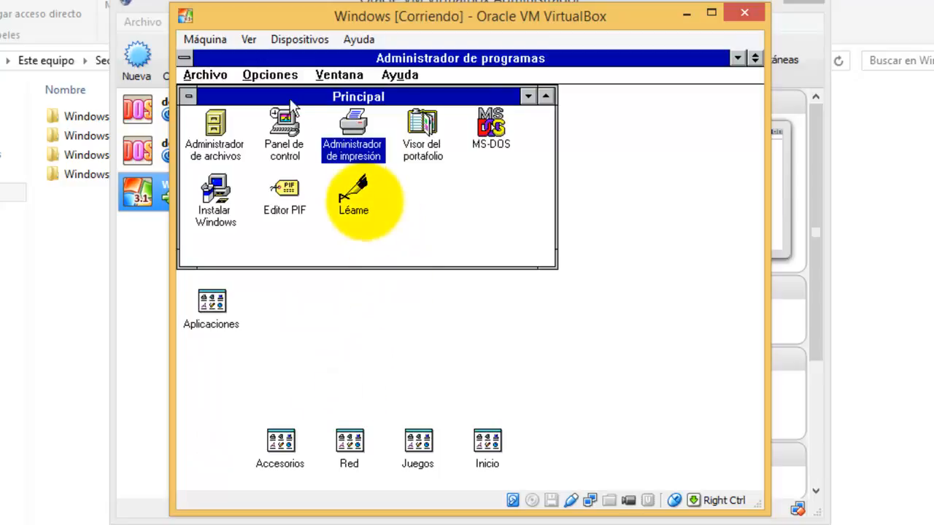
pyautogui.click(217, 133)
pyautogui.doubleClick(217, 132)
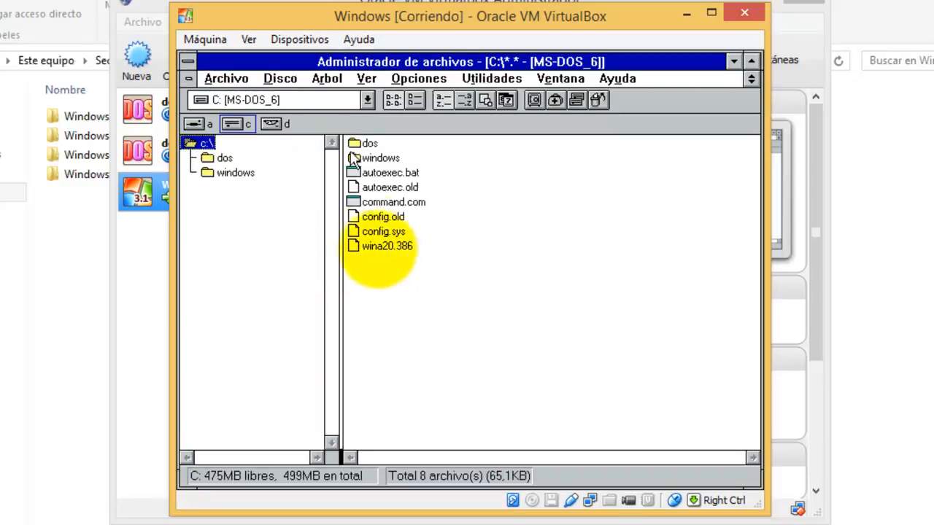
# Look through the file manager's commands for files, disks, tree, view, options, utilities, windows and help.
pyautogui.click(245, 78)
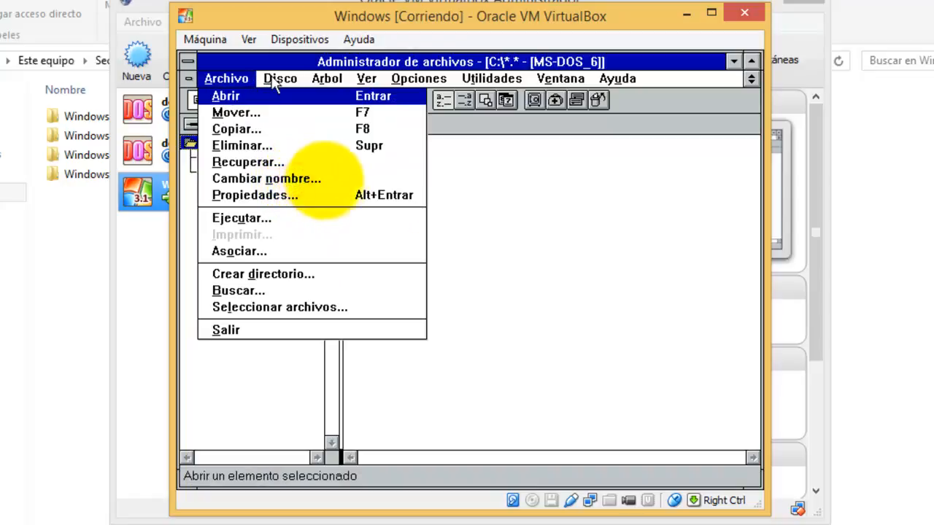
pyautogui.click(280, 78)
pyautogui.click(334, 80)
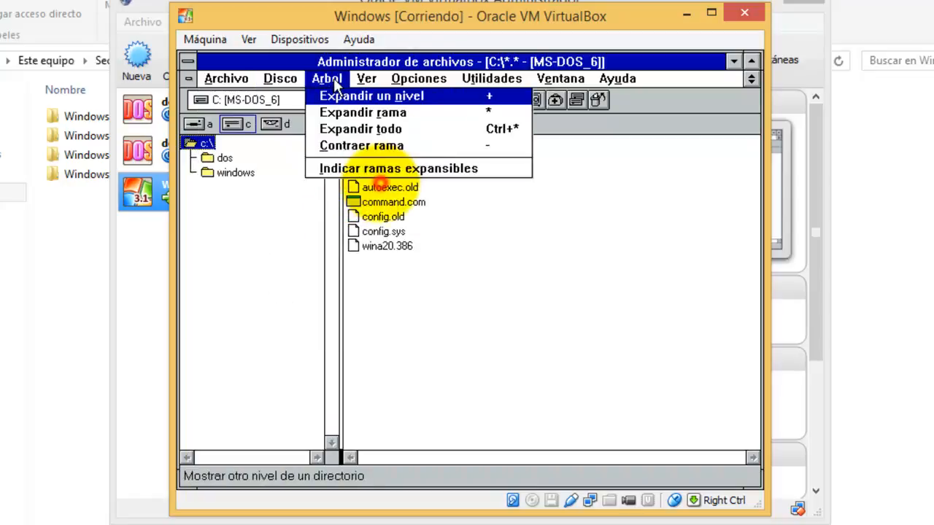
pyautogui.click(368, 79)
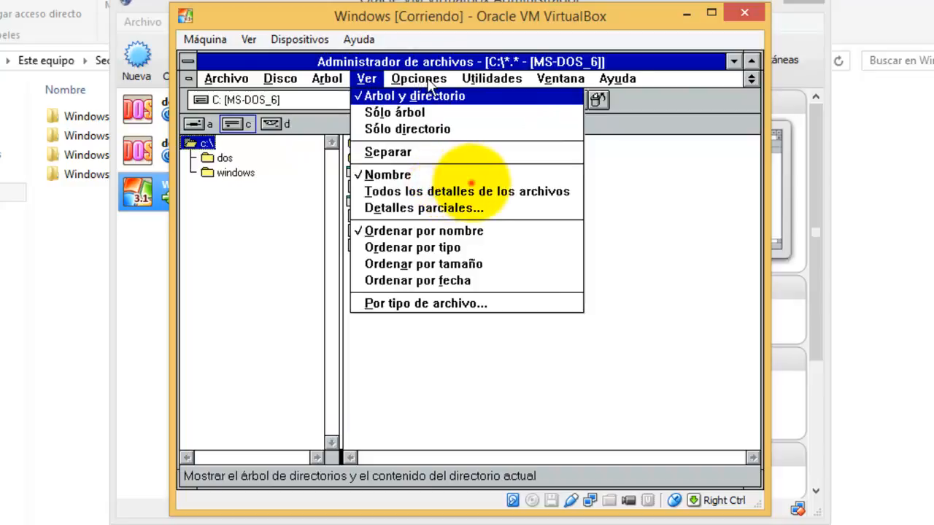
pyautogui.click(416, 79)
pyautogui.click(491, 79)
pyautogui.click(584, 79)
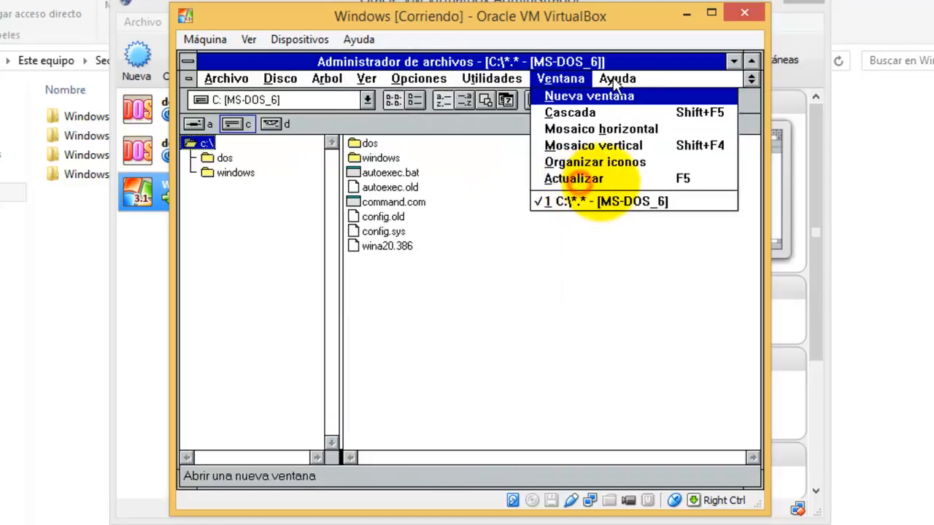
pyautogui.click(620, 77)
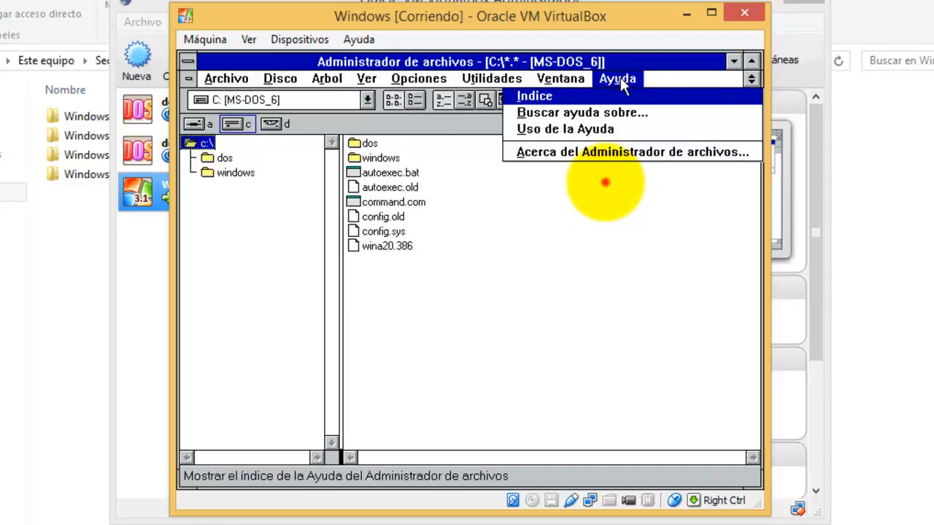
# View the version and licence information of the Administrador de archivos, and close the file manager.
pyautogui.click(551, 153)
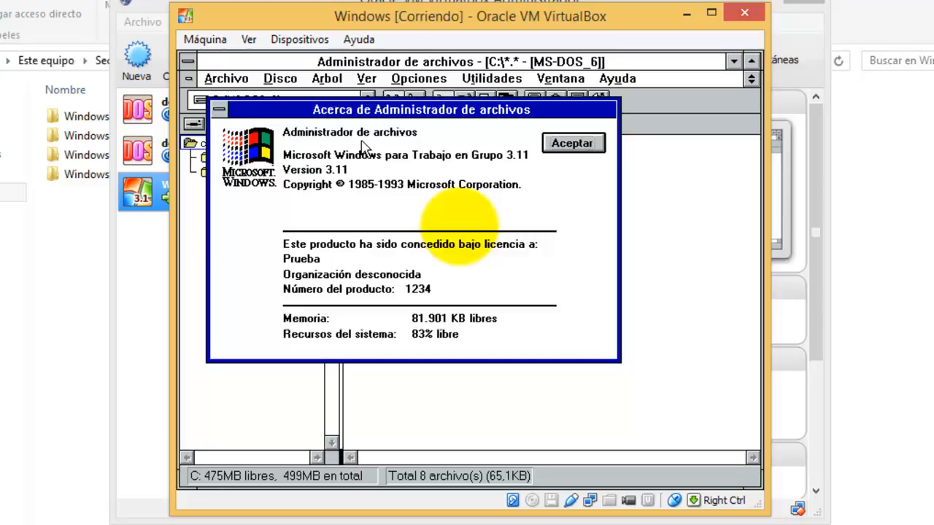
pyautogui.click(572, 143)
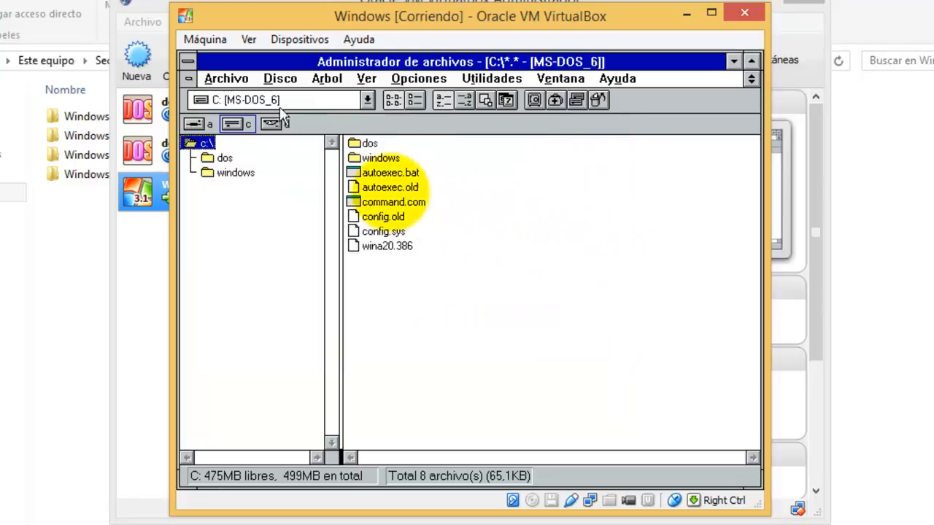
pyautogui.click(192, 61)
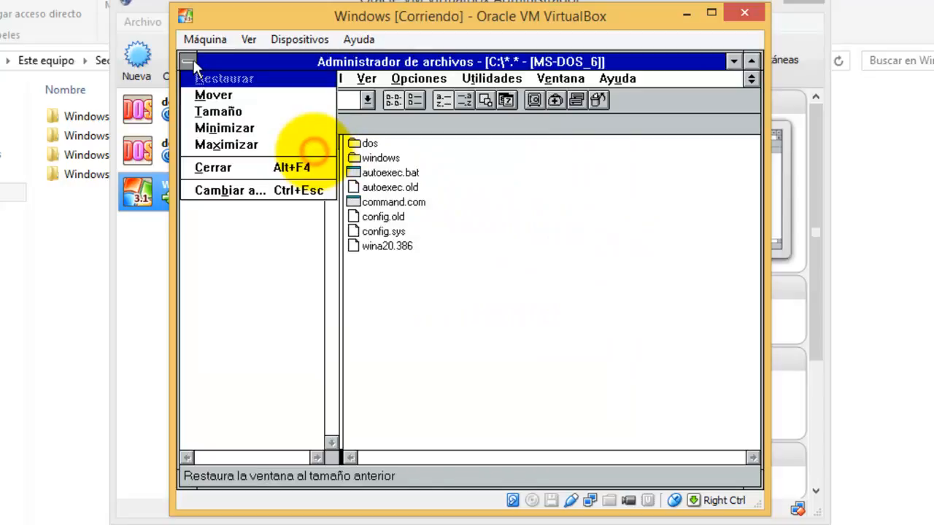
pyautogui.click(211, 168)
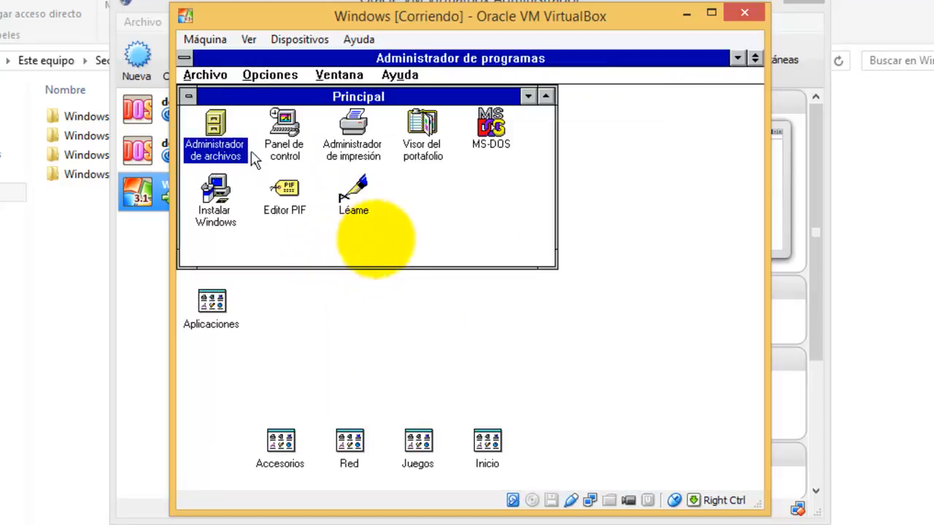
# Open the Panel de control and view its Color and Fuentes settings, closing each without changes.
pyautogui.doubleClick(283, 150)
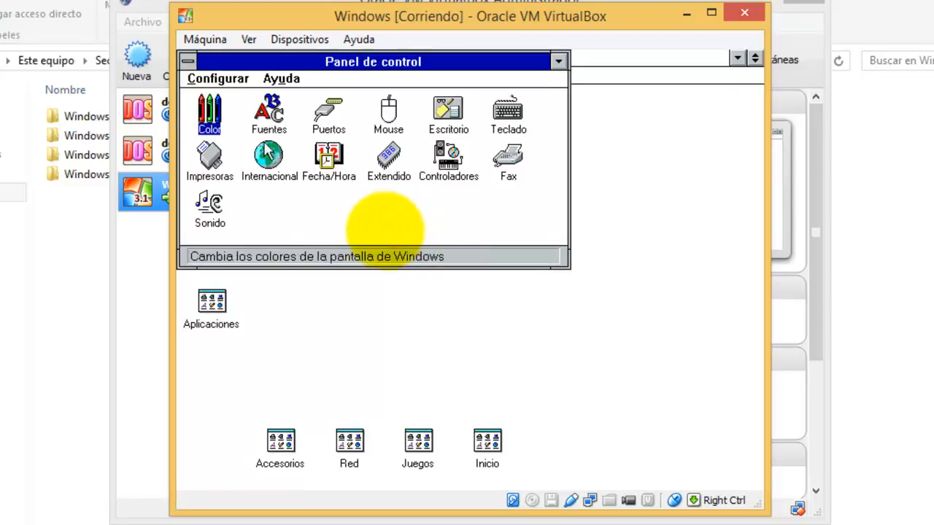
pyautogui.doubleClick(210, 116)
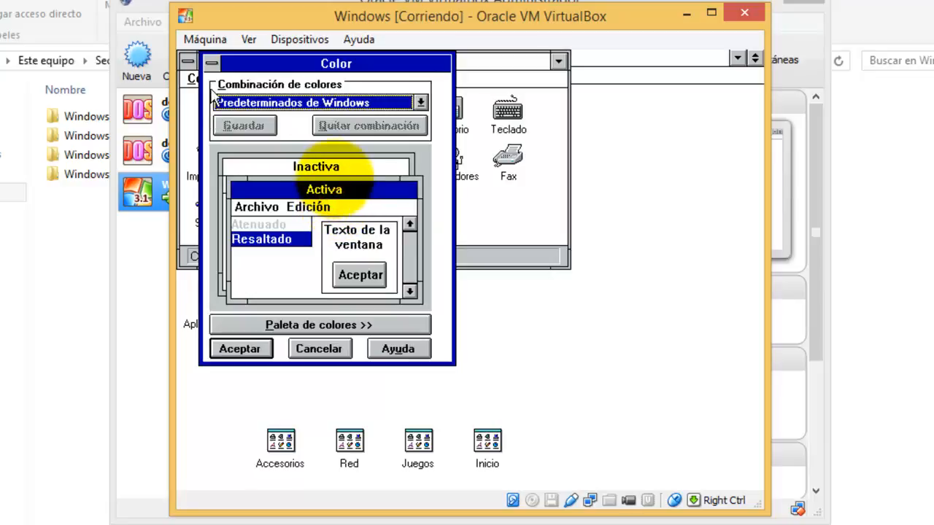
pyautogui.doubleClick(211, 63)
pyautogui.doubleClick(264, 116)
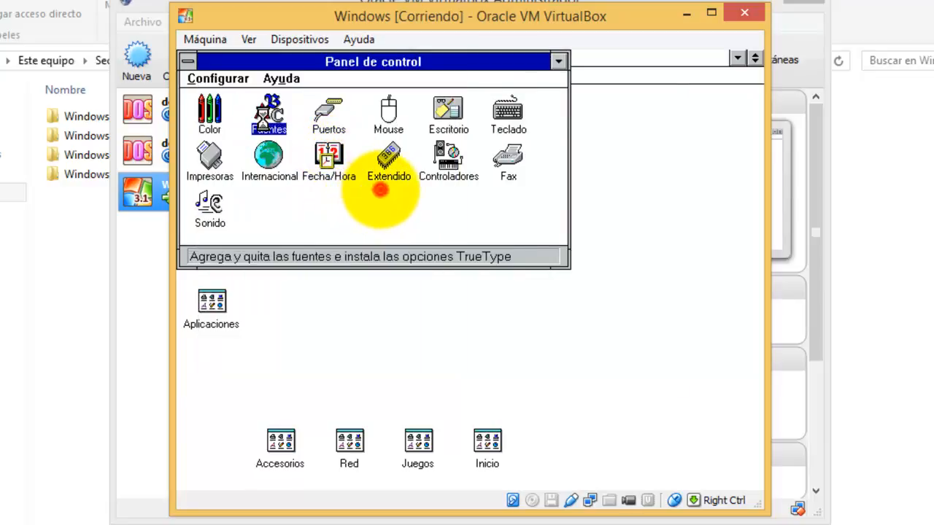
pyautogui.click(292, 101)
pyautogui.click(292, 101)
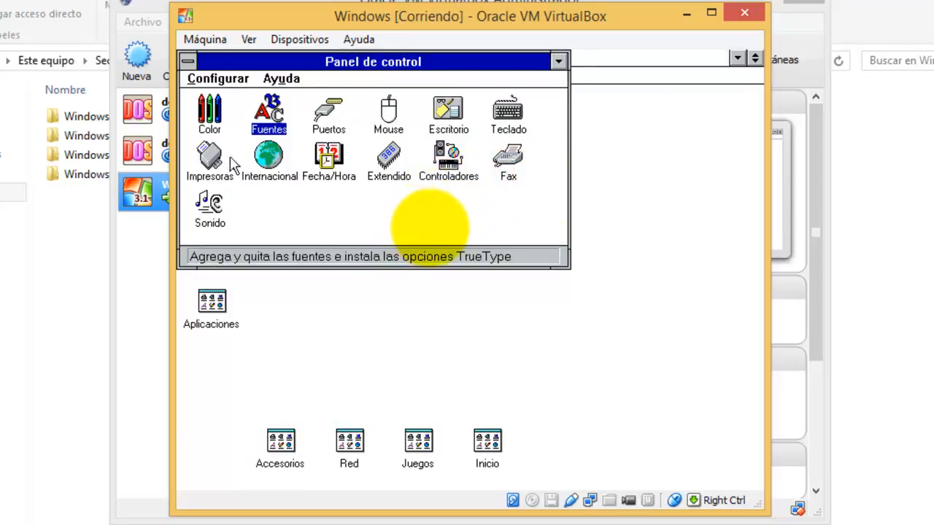
# View the Teclado settings without changing them, and close the Panel de control and the Principal group.
pyautogui.doubleClick(513, 123)
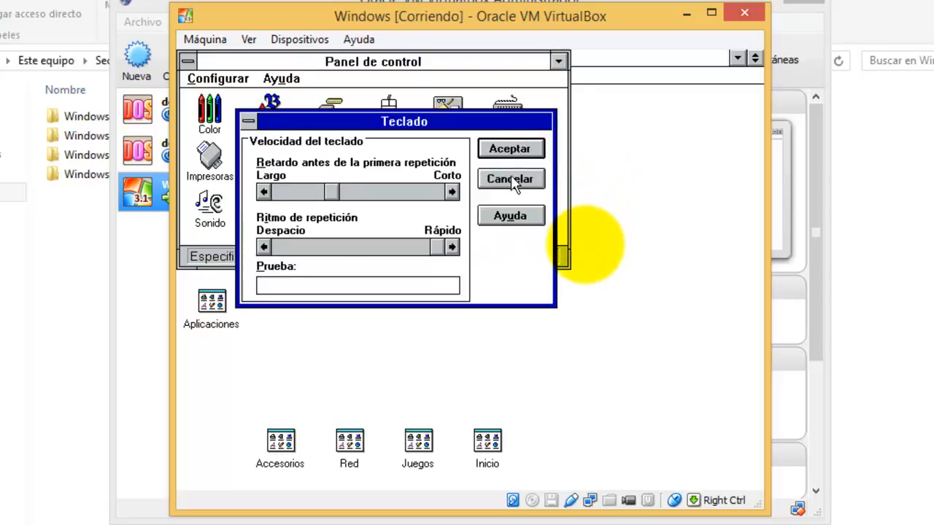
pyautogui.doubleClick(248, 123)
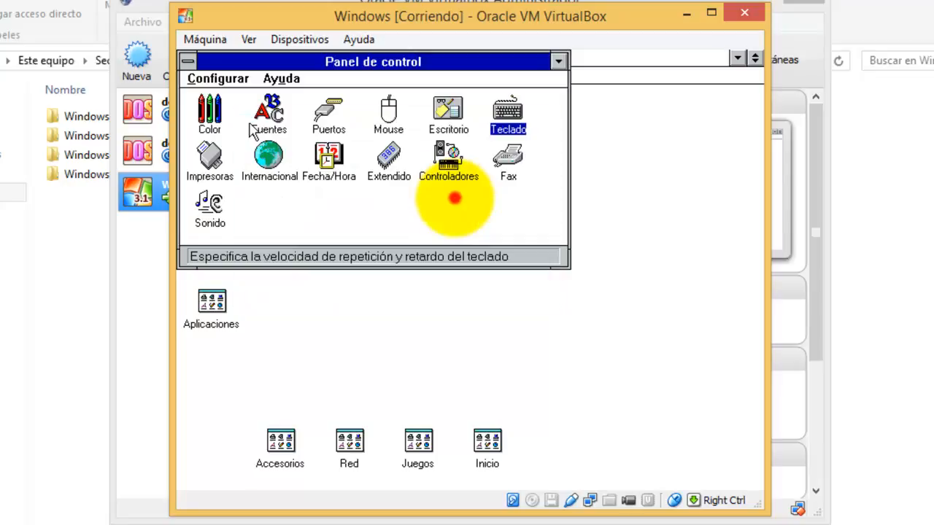
pyautogui.doubleClick(188, 61)
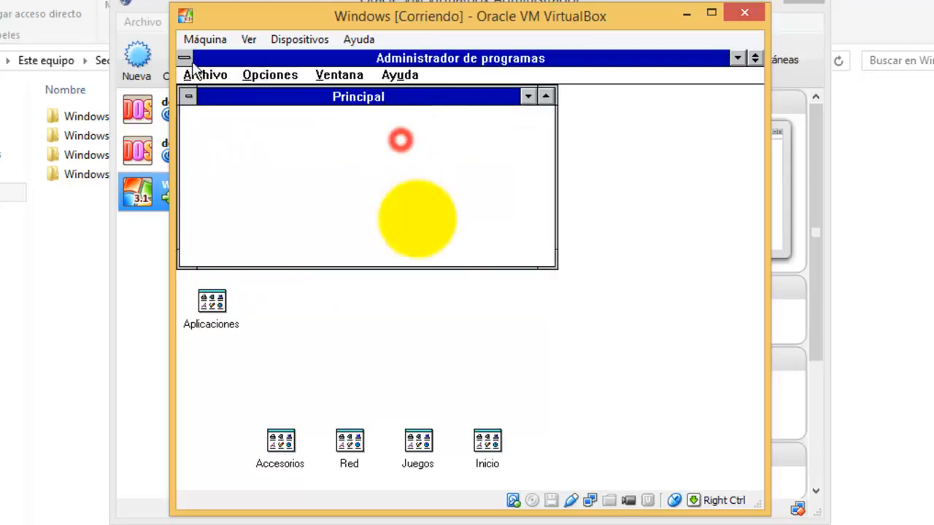
pyautogui.doubleClick(191, 99)
# Open the Accesorios group and launch Write.
pyautogui.doubleClick(290, 442)
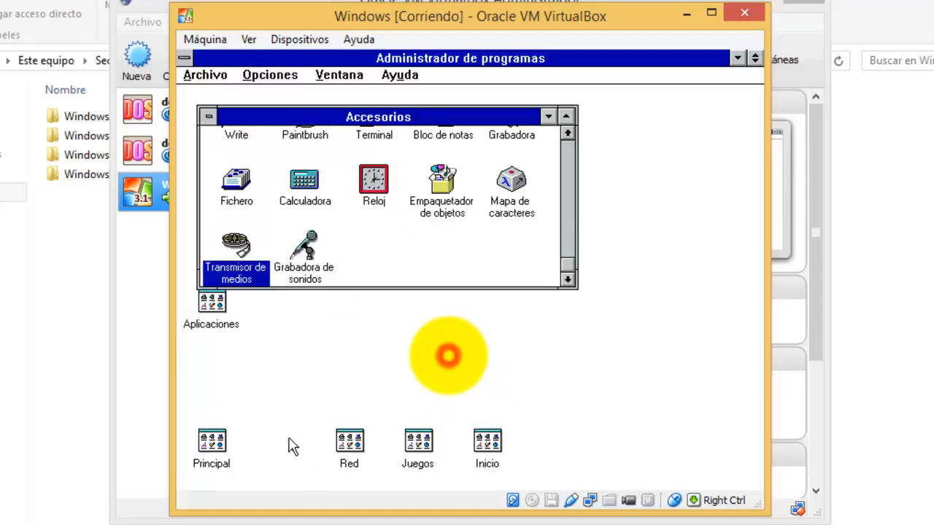
pyautogui.click(375, 181)
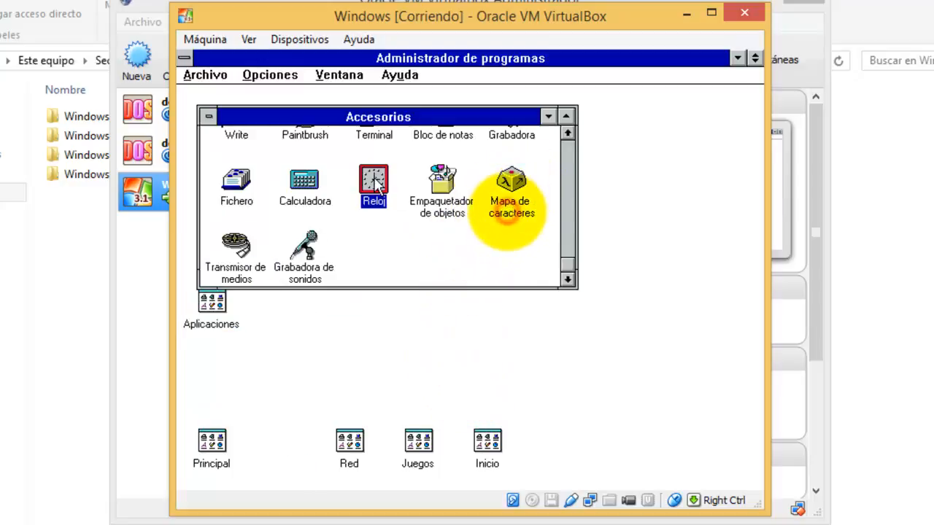
pyautogui.press('Up')
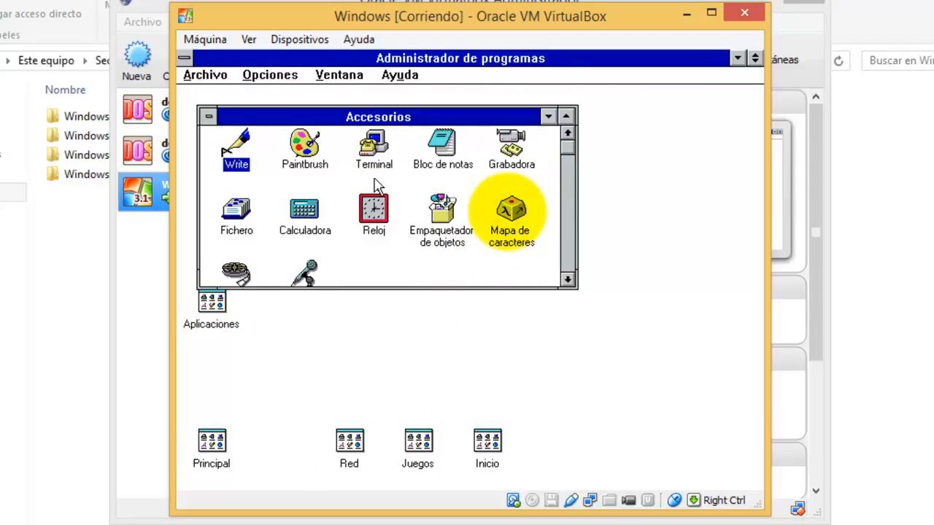
pyautogui.press('Return')
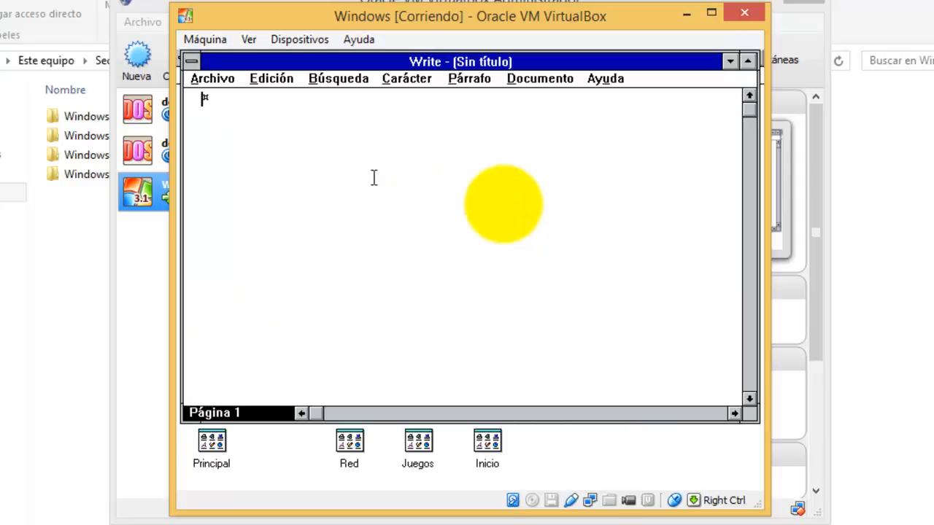
# View Write's file commands and close Write without entering any text.
pyautogui.click(210, 79)
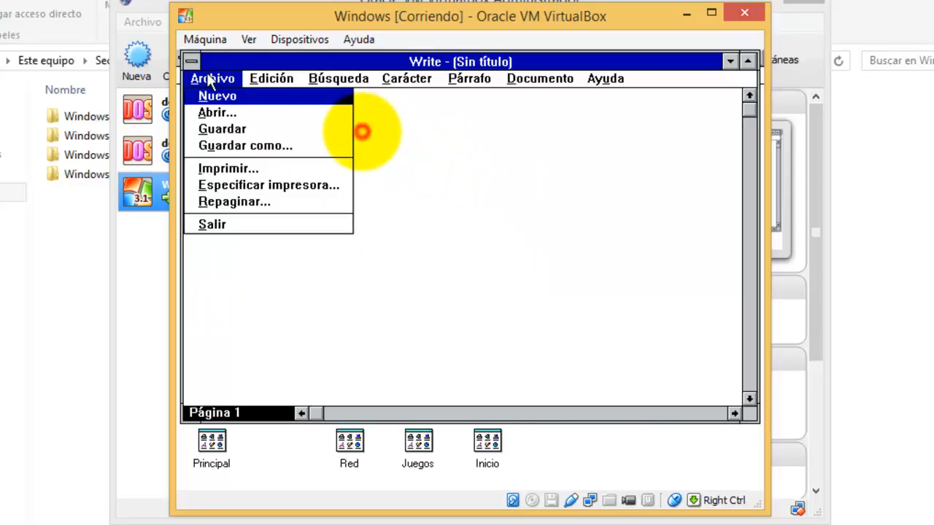
pyautogui.click(195, 62)
pyautogui.click(195, 62)
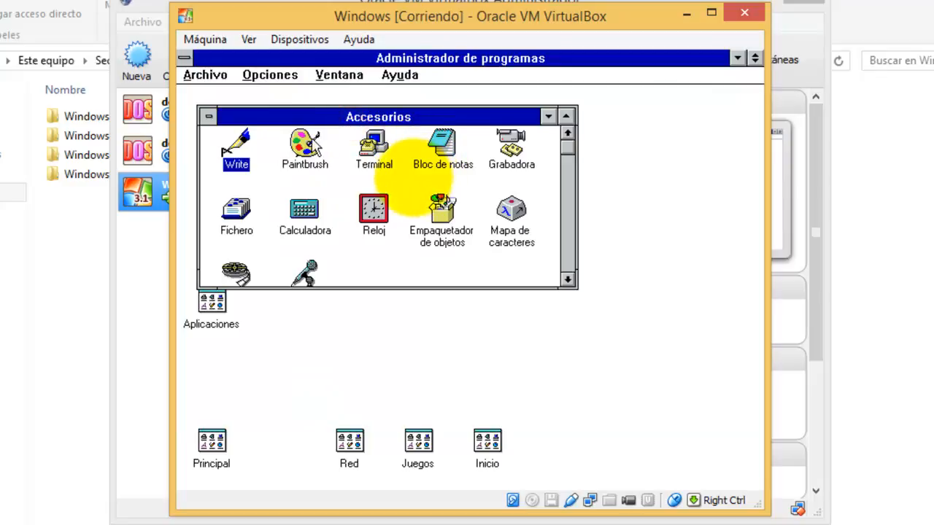
# Launch Paintbrush and draw a freehand black looping line in the middle of the canvas with the brush.
pyautogui.doubleClick(310, 138)
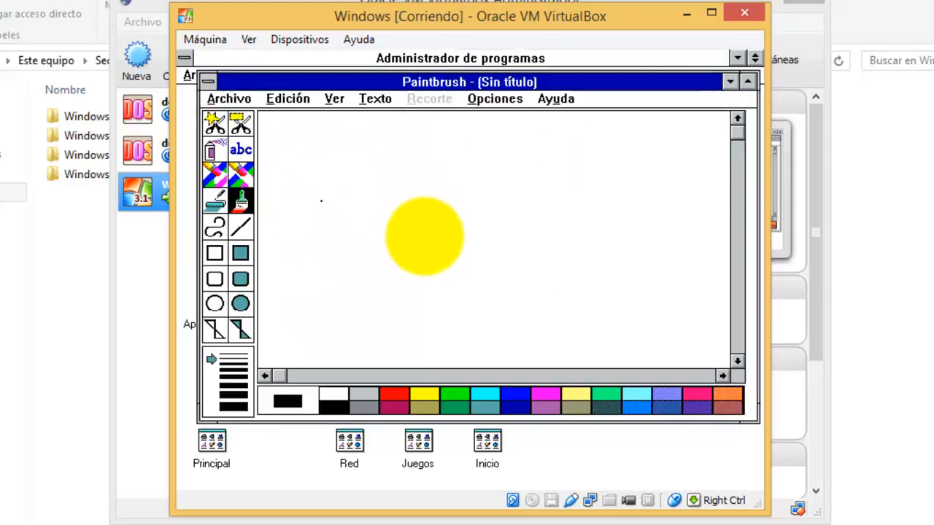
pyautogui.moveTo(292, 220)
pyautogui.mouseDown()
pyautogui.moveTo(298, 237)
pyautogui.moveTo(372, 229)
pyautogui.moveTo(429, 295)
pyautogui.moveTo(372, 191)
pyautogui.mouseUp()
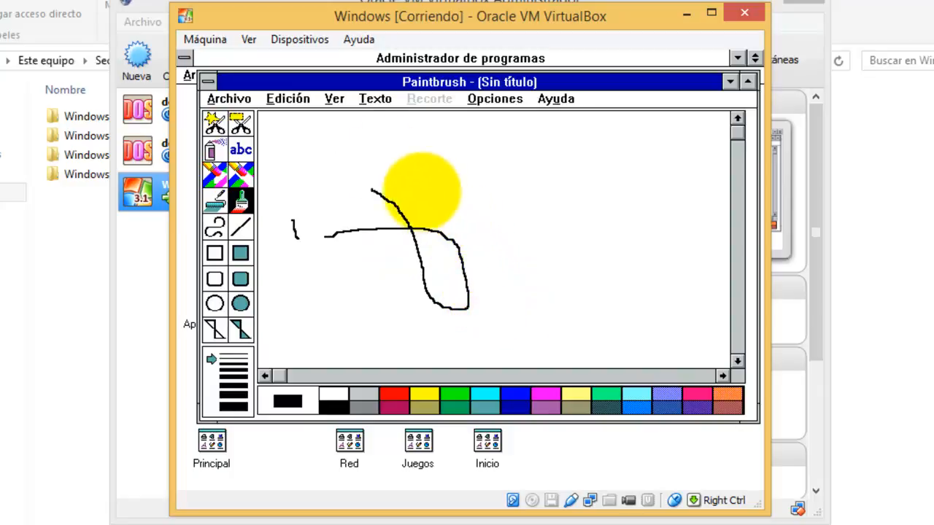
# View Paintbrush's file commands and close Paintbrush without saving the drawing.
pyautogui.click(244, 101)
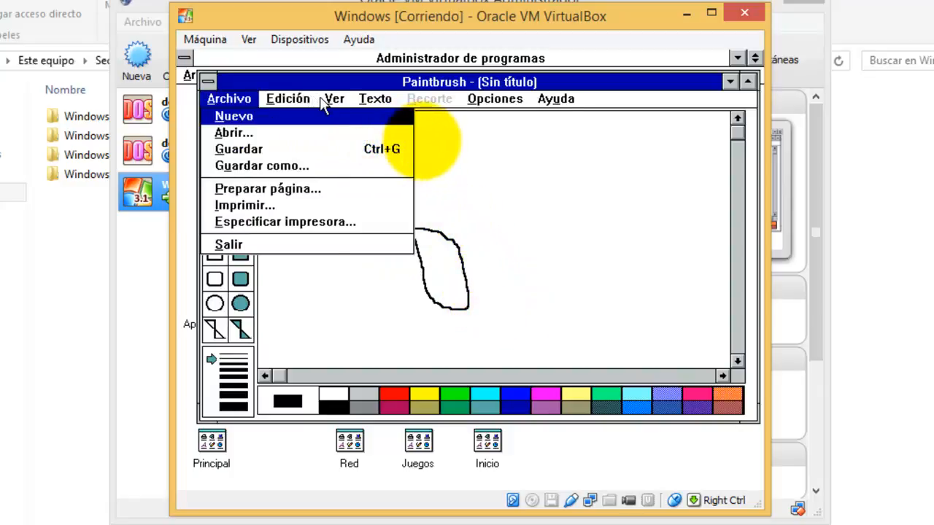
pyautogui.click(332, 100)
pyautogui.press('Left')
pyautogui.press('Left')
pyautogui.press('Left')
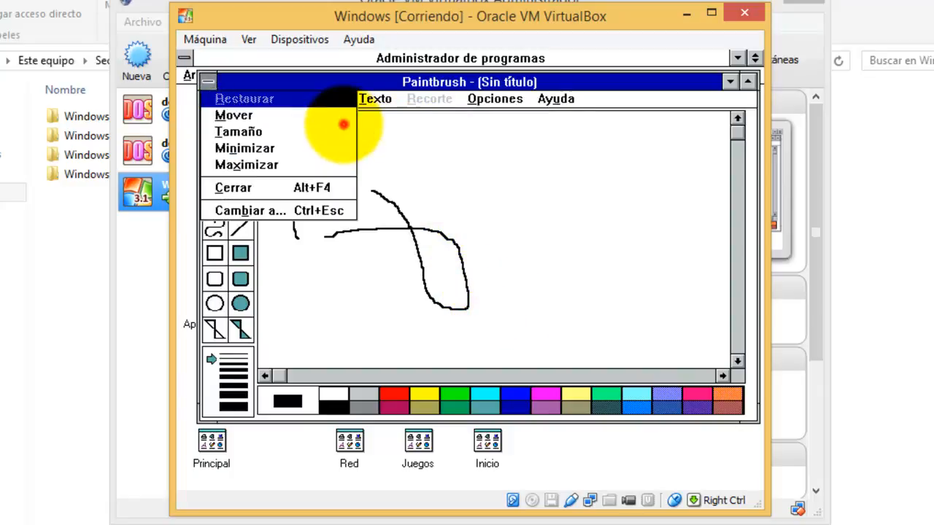
pyautogui.click(223, 191)
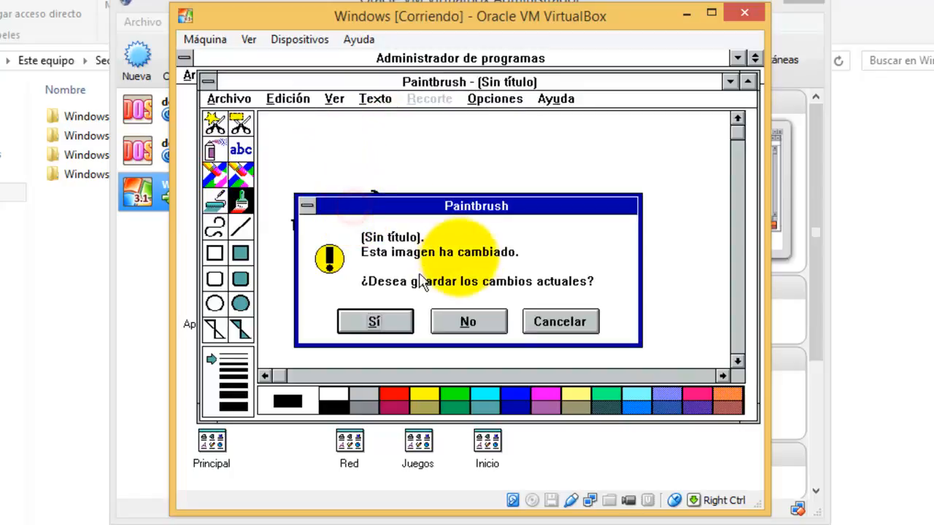
pyautogui.click(454, 326)
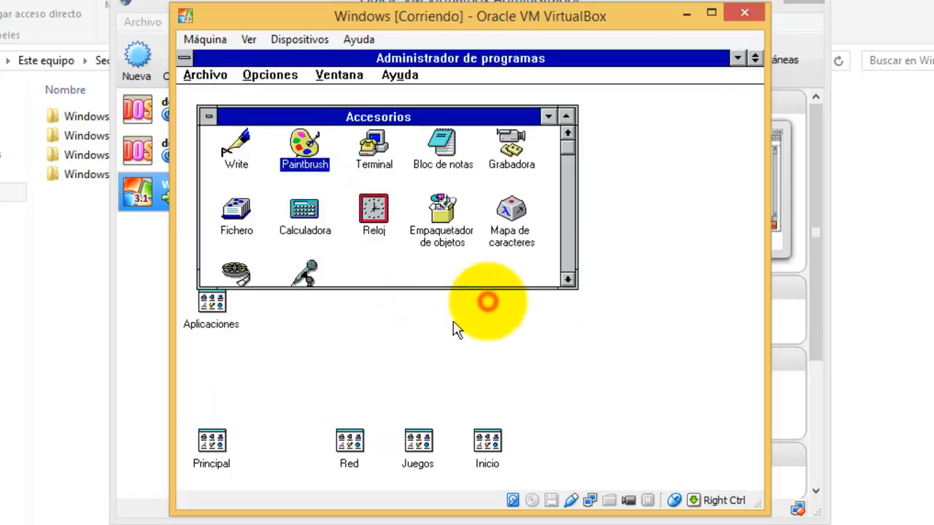
# Launch and close the Calculadora and the Reloj to view them, and close the Accesorios group.
pyautogui.doubleClick(307, 211)
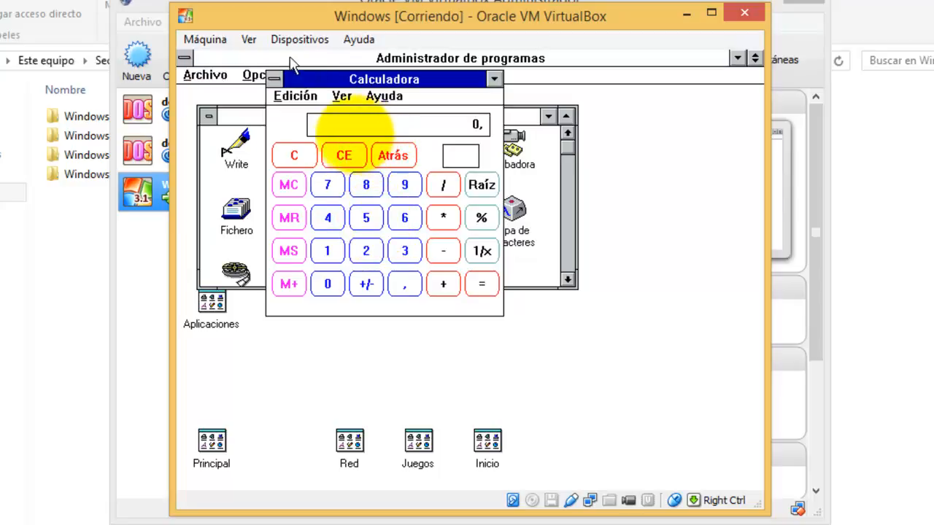
pyautogui.doubleClick(274, 80)
pyautogui.click(374, 210)
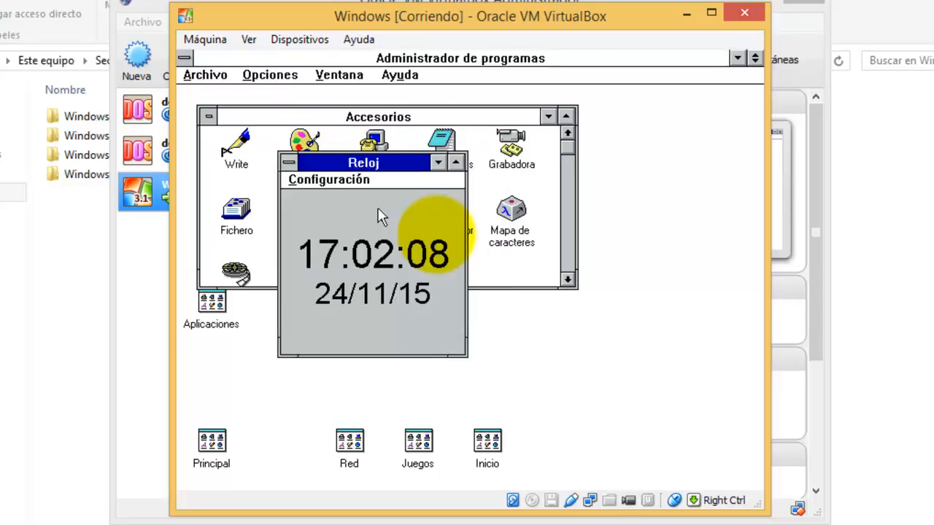
pyautogui.doubleClick(290, 165)
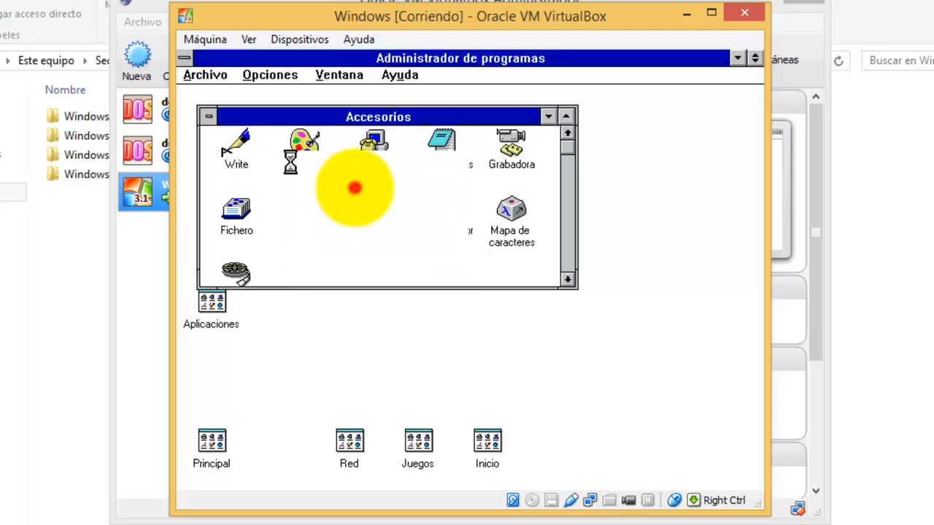
pyautogui.click(210, 117)
pyautogui.click(261, 181)
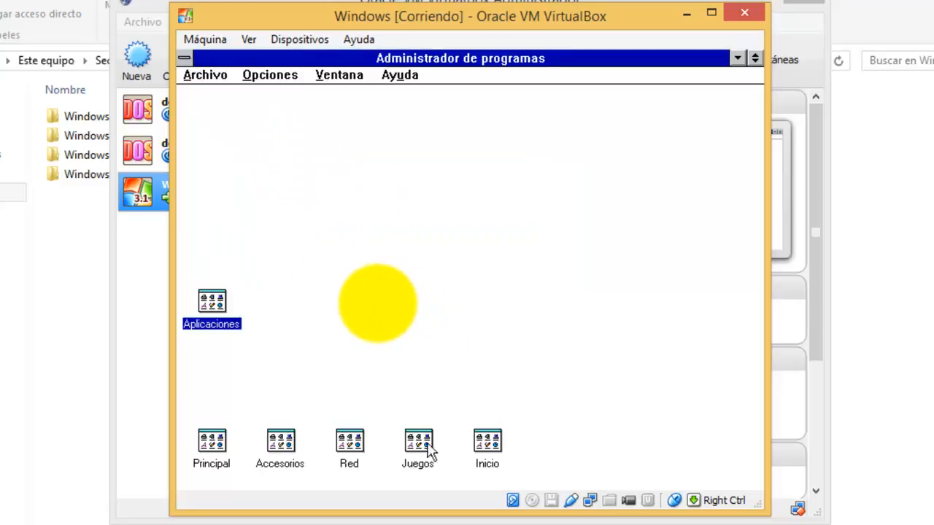
# Open the Juegos group, launch Solitario to view its card table, and close the game.
pyautogui.doubleClick(423, 445)
pyautogui.doubleClick(280, 192)
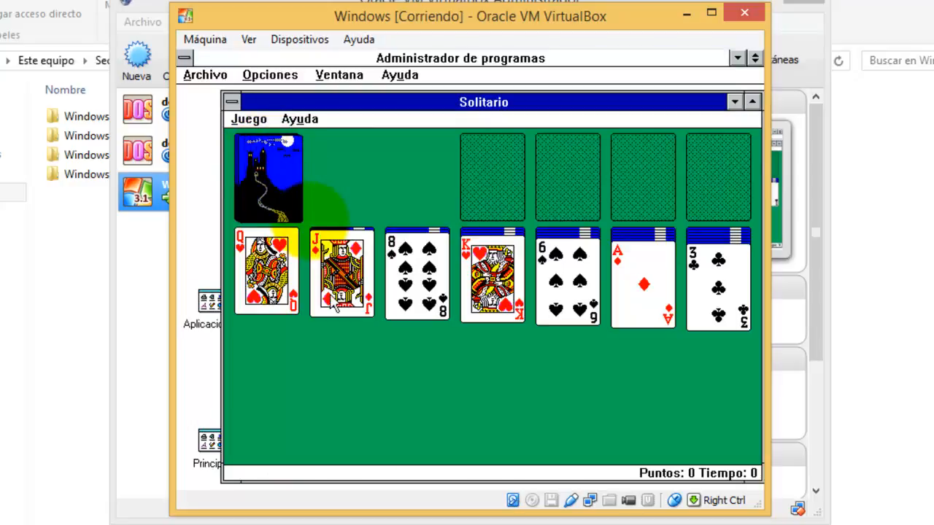
pyautogui.doubleClick(233, 103)
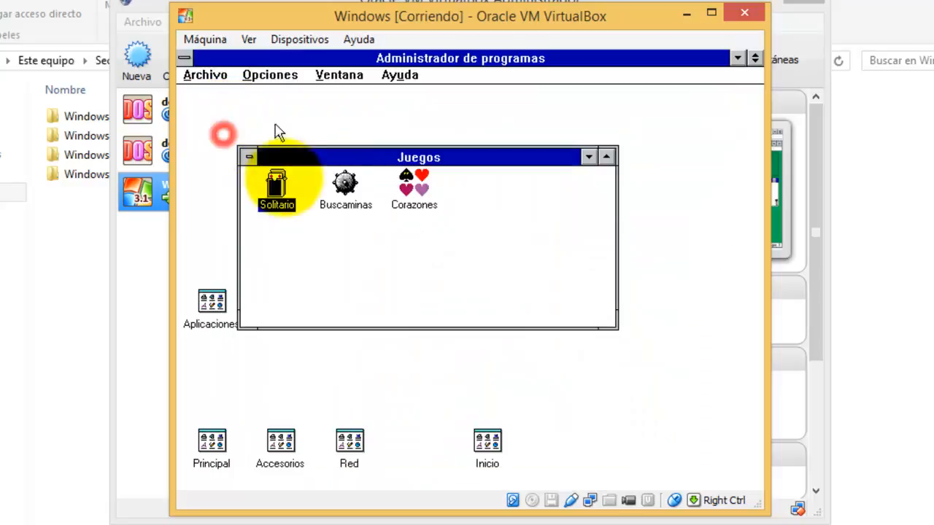
# Launch Buscaminas to view its board without playing, and close it together with the Juegos group.
pyautogui.doubleClick(353, 204)
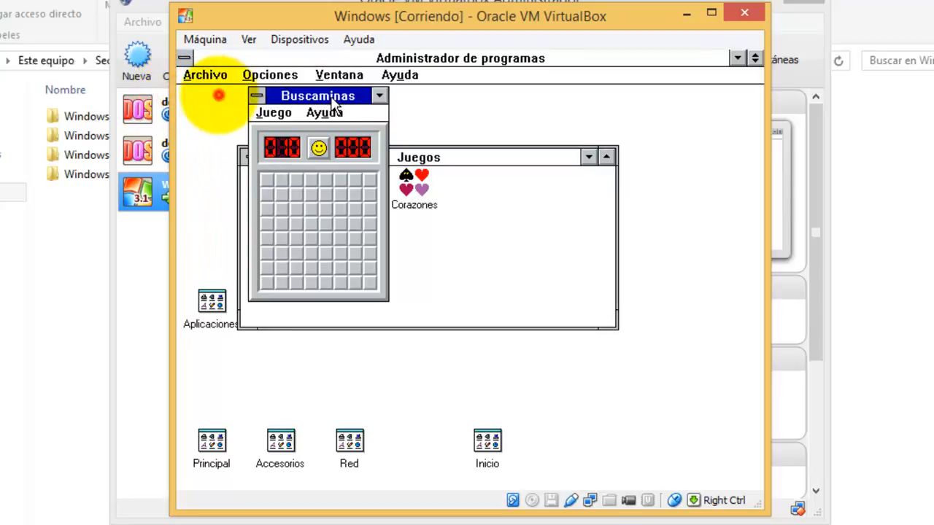
pyautogui.click(167, 95)
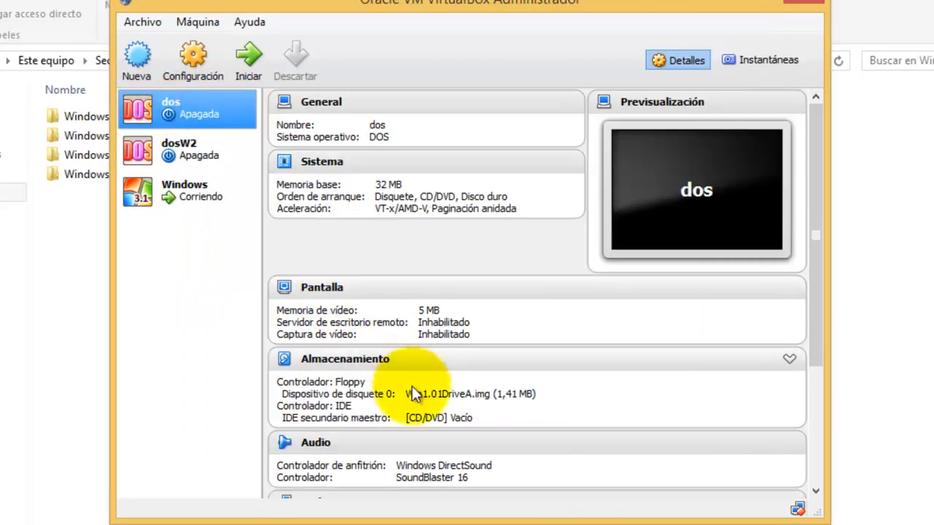
pyautogui.click(729, 478)
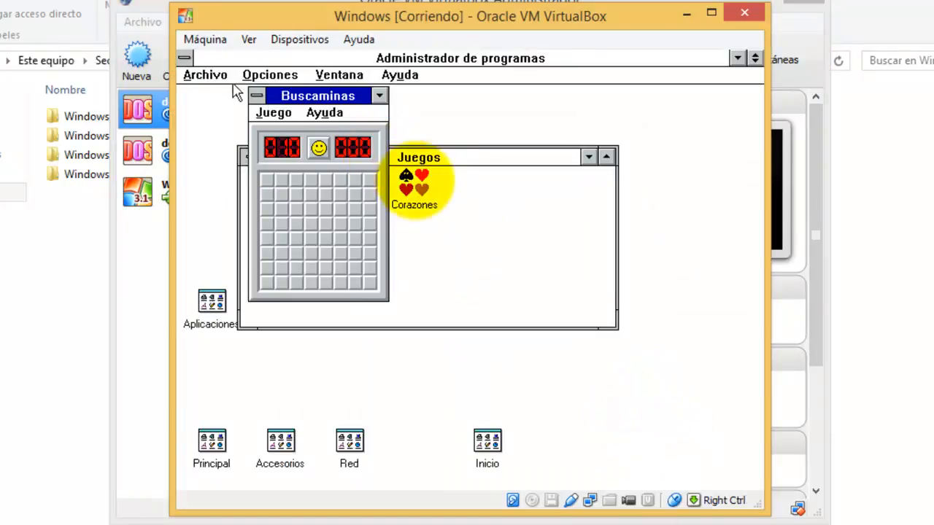
pyautogui.click(256, 95)
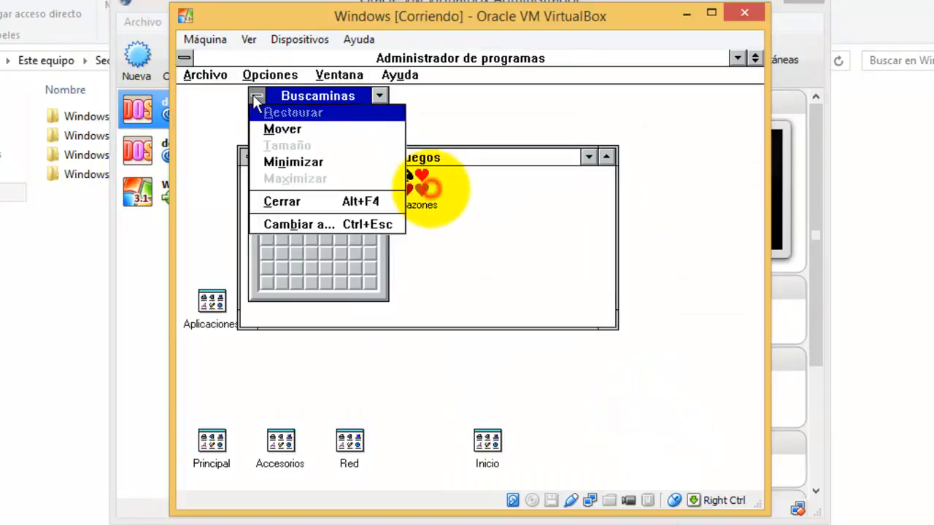
pyautogui.click(272, 202)
pyautogui.click(249, 157)
pyautogui.click(288, 222)
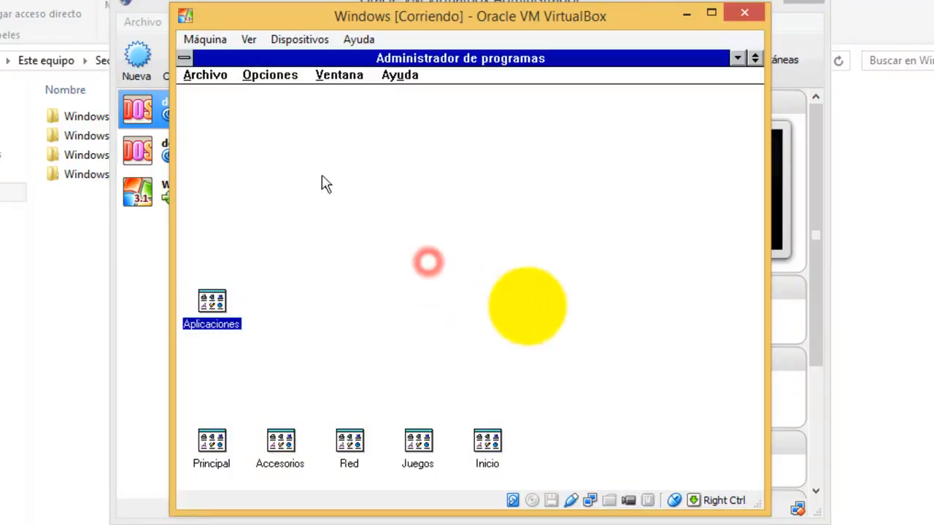
# Open the Red and Principal groups to view their programs, closing each one again.
pyautogui.doubleClick(358, 440)
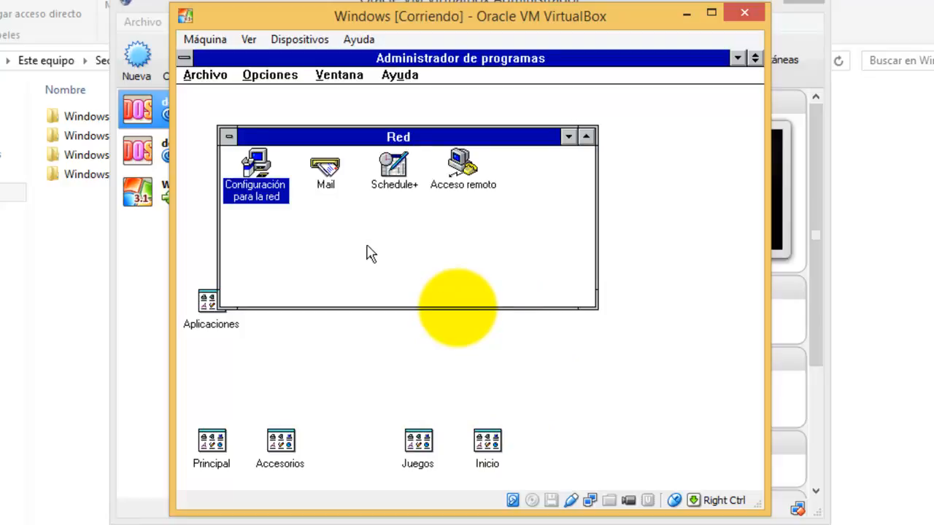
pyautogui.doubleClick(229, 136)
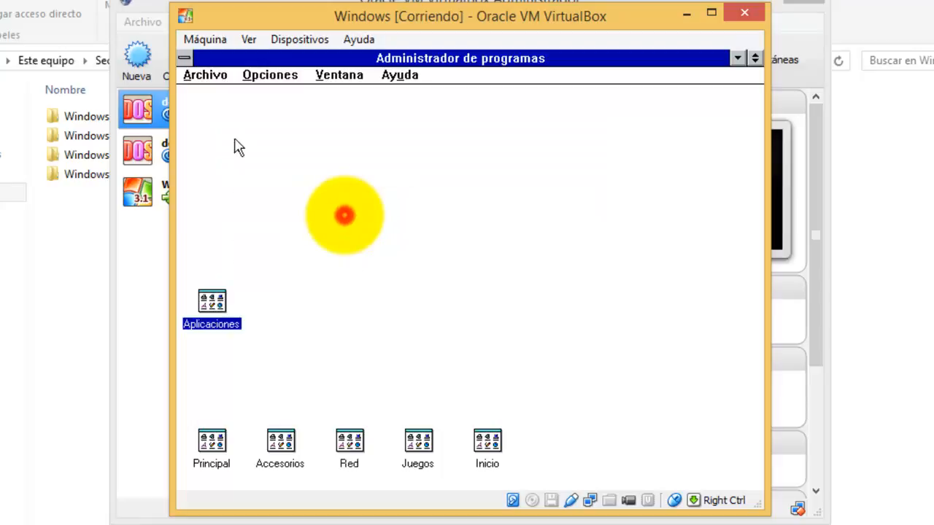
pyautogui.doubleClick(212, 442)
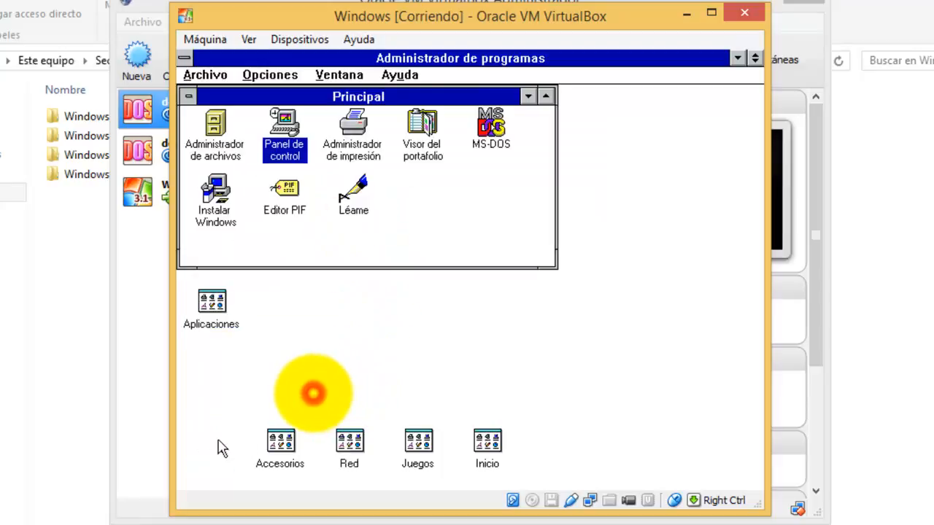
pyautogui.doubleClick(189, 98)
# Open the Aplicaciones group, browse its program icons such as MWBACKUP and Microsoft QBASIC, and close the group.
pyautogui.doubleClick(210, 302)
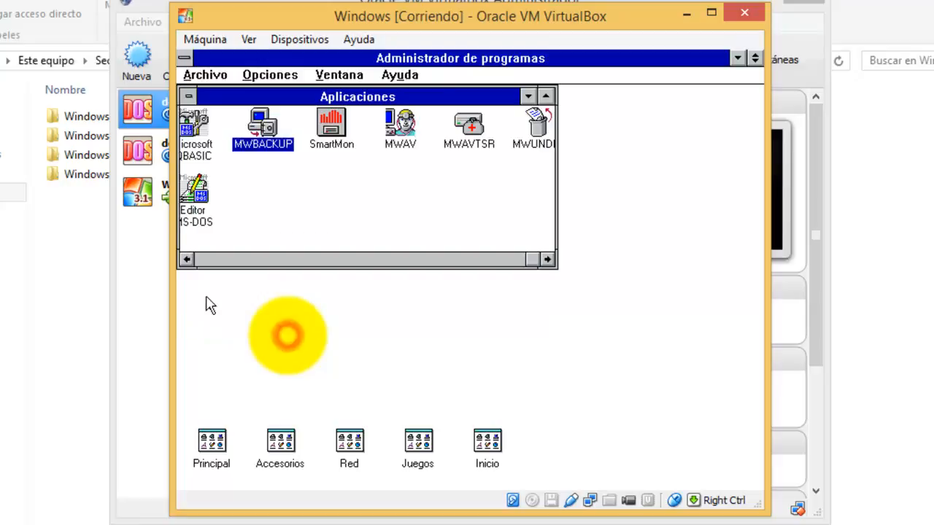
pyautogui.click(202, 154)
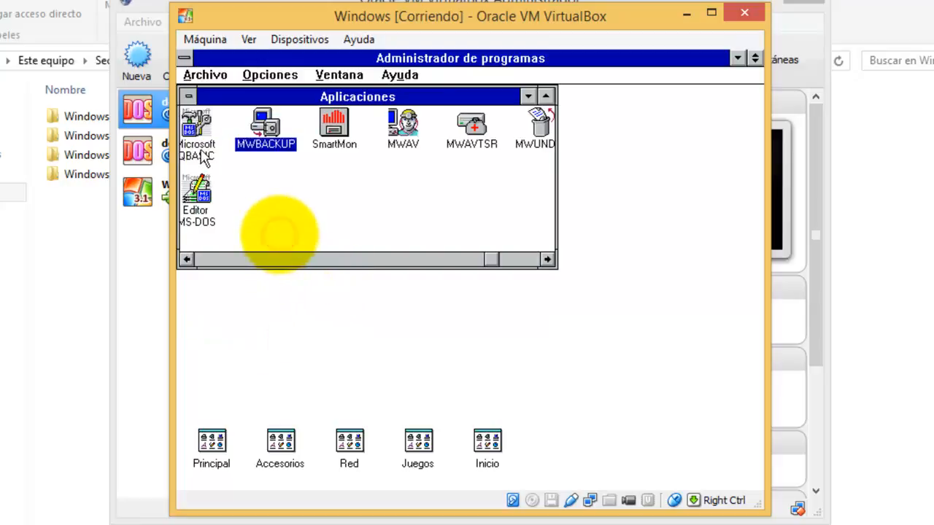
pyautogui.press('Right')
pyautogui.press('Right')
pyautogui.press('Right')
pyautogui.press('Right')
pyautogui.press('Left')
pyautogui.press('Left')
pyautogui.press('Left')
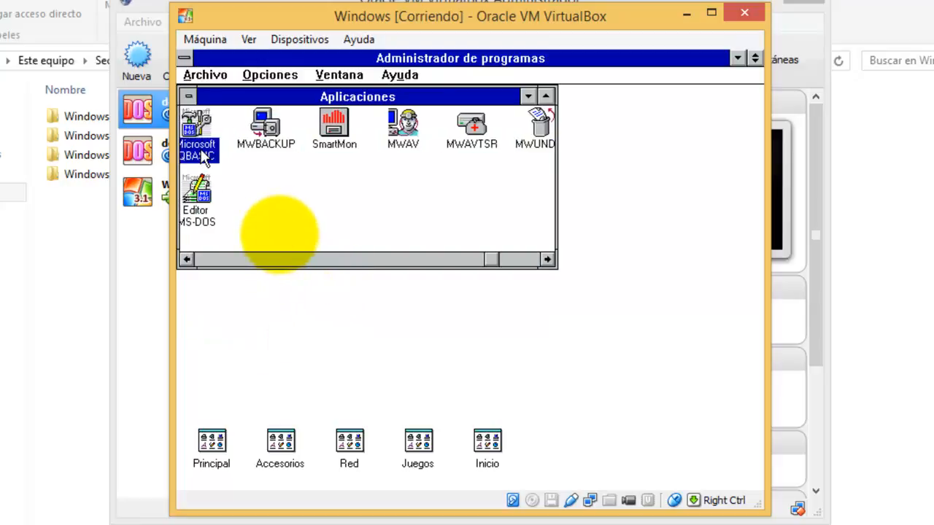
pyautogui.doubleClick(190, 98)
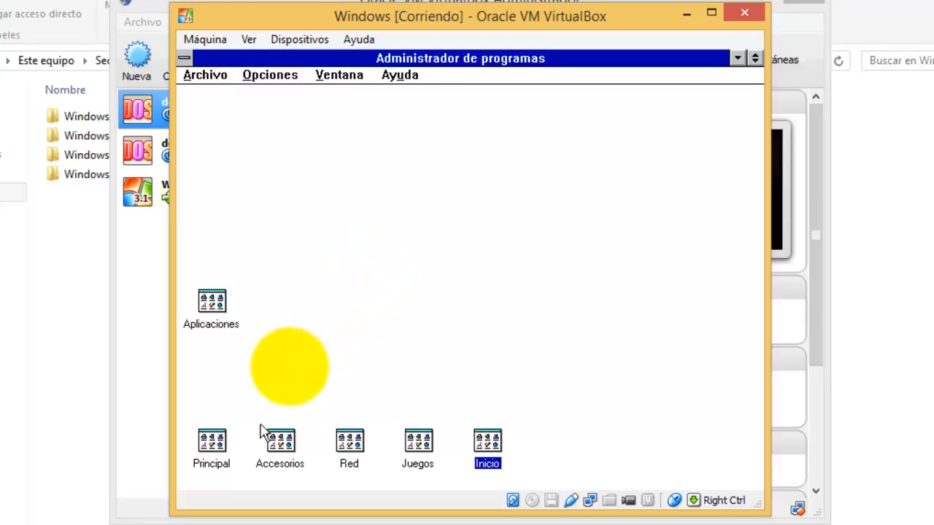
# Exit Windows 3.11 to the DOS prompt from the Administrador de programas and accept ending the session.
pyautogui.click(191, 75)
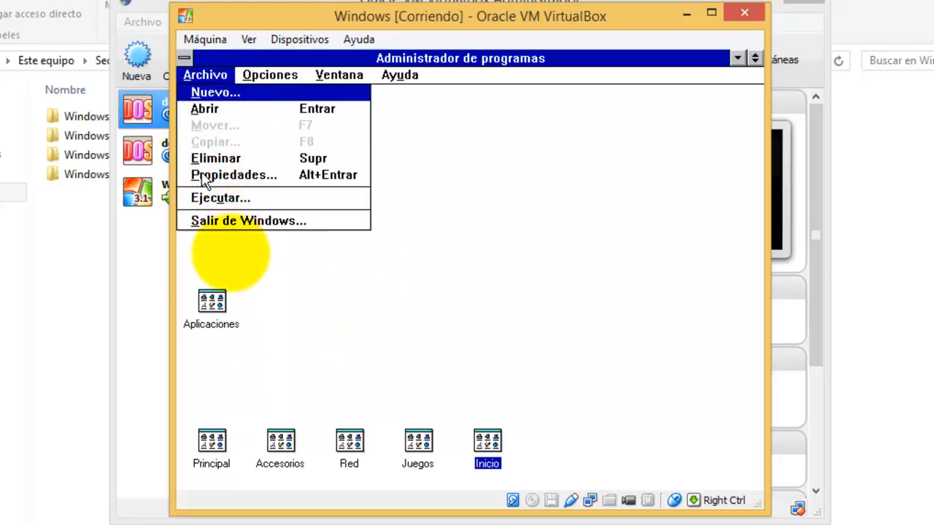
pyautogui.click(187, 58)
pyautogui.click(203, 64)
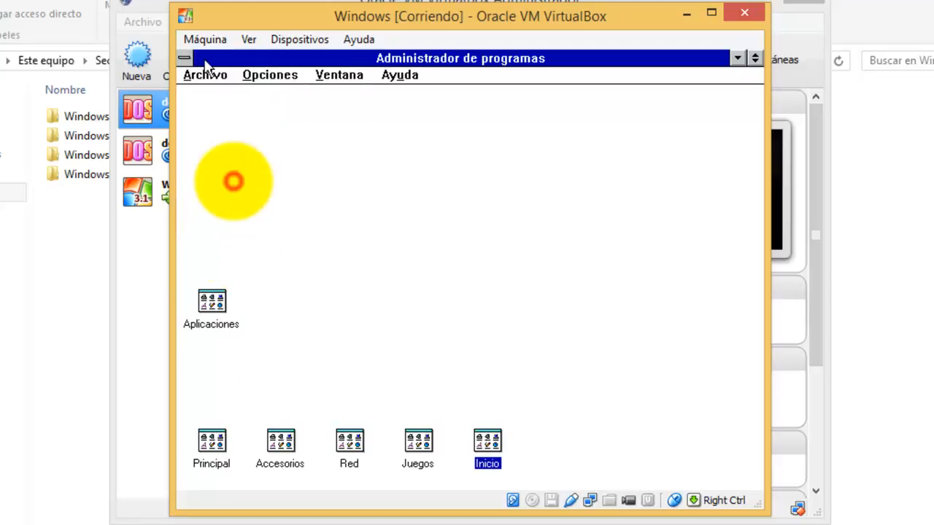
pyautogui.click(205, 74)
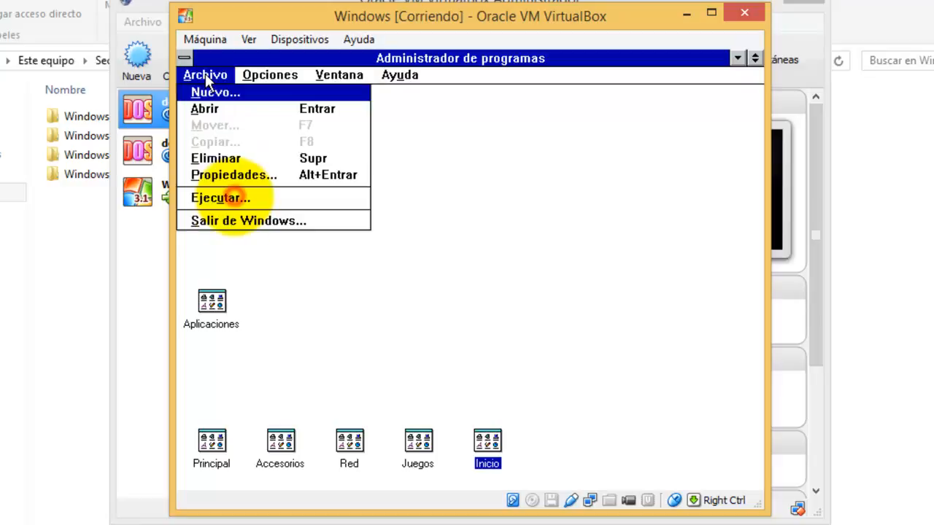
pyautogui.click(223, 220)
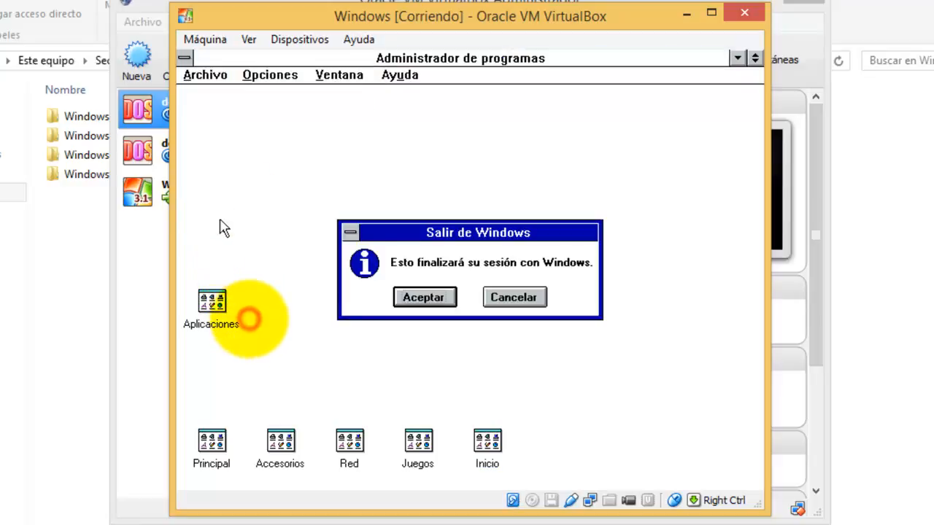
pyautogui.click(419, 299)
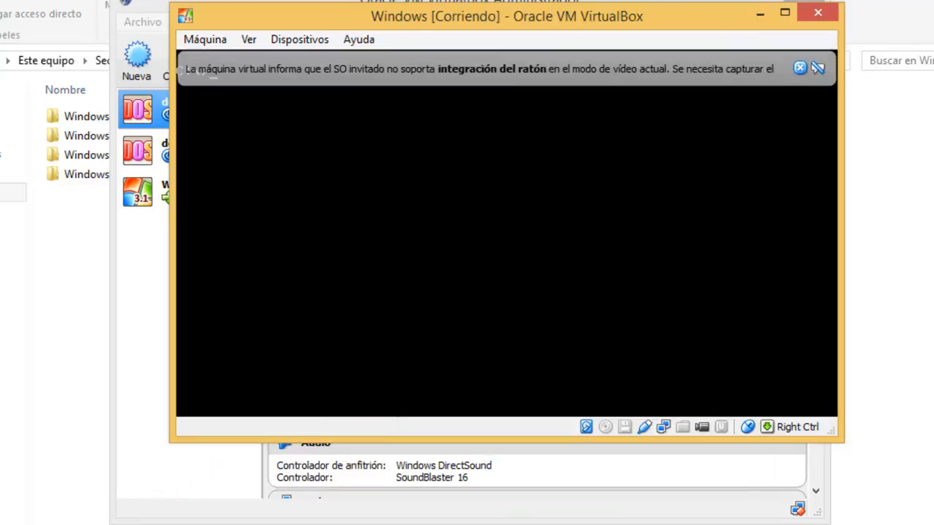
# List the root directory of drive C: at the DOS prompt and close the virtual machine window.
pyautogui.click(671, 223)
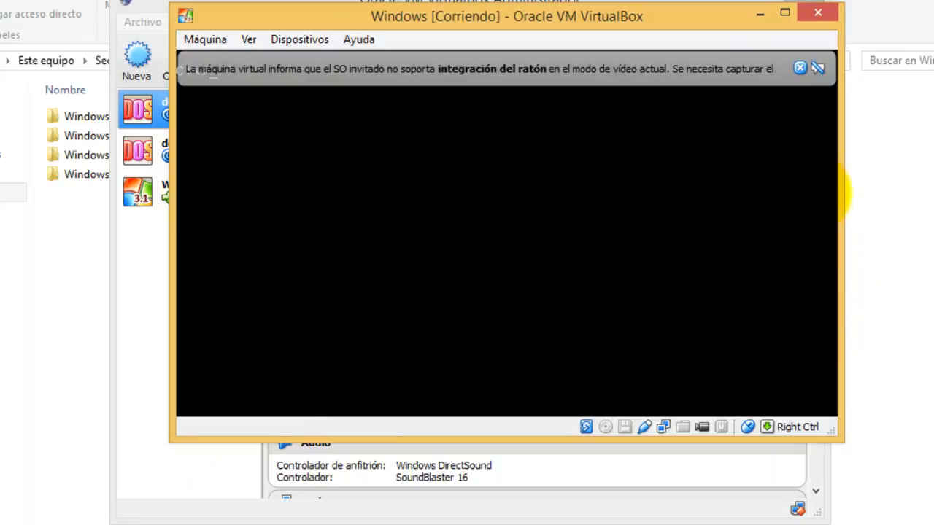
pyautogui.click(786, 142)
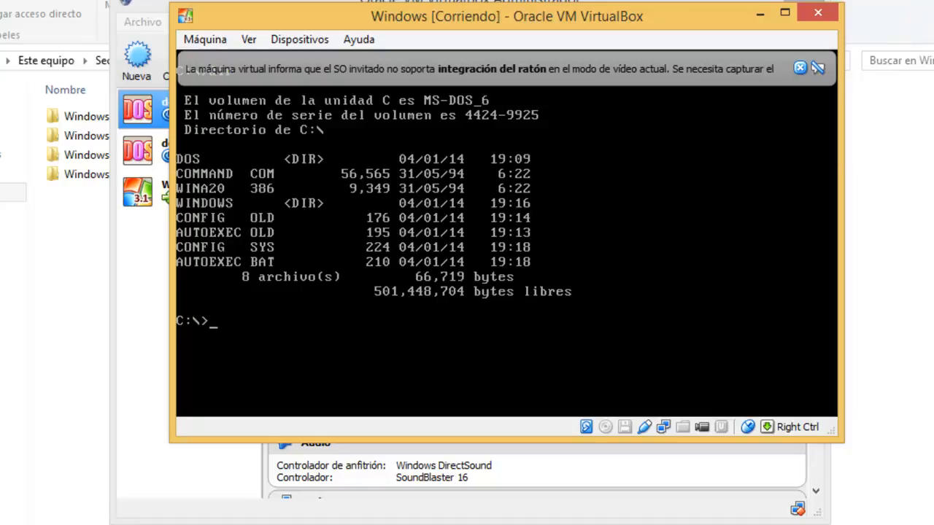
pyautogui.click(818, 13)
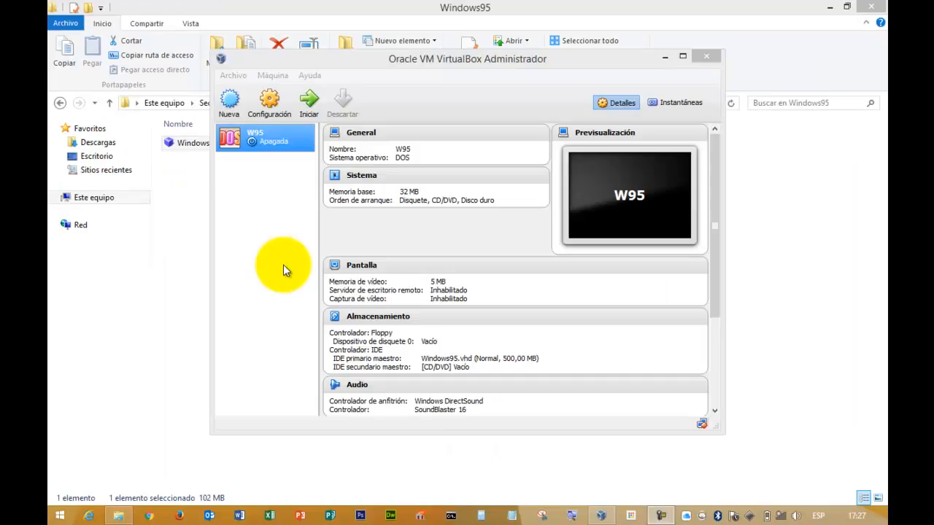
# Open the W95 machine's storage settings and inspect the Windows95.vhd disk attached to the IDE controller.
pyautogui.click(283, 269)
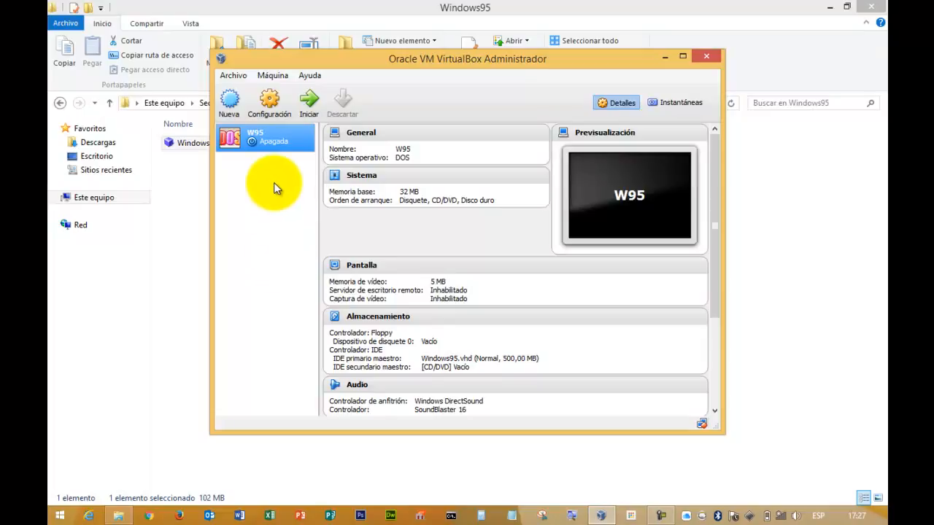
pyautogui.click(274, 114)
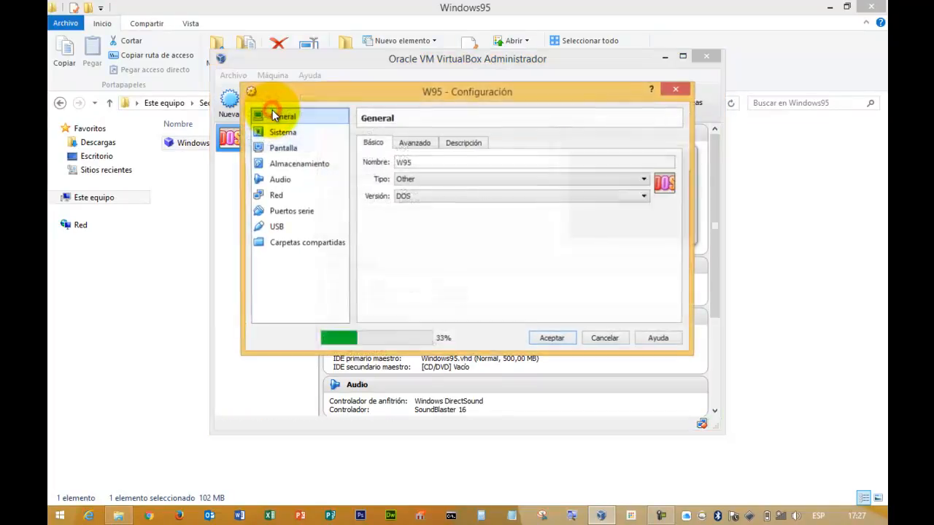
pyautogui.click(315, 164)
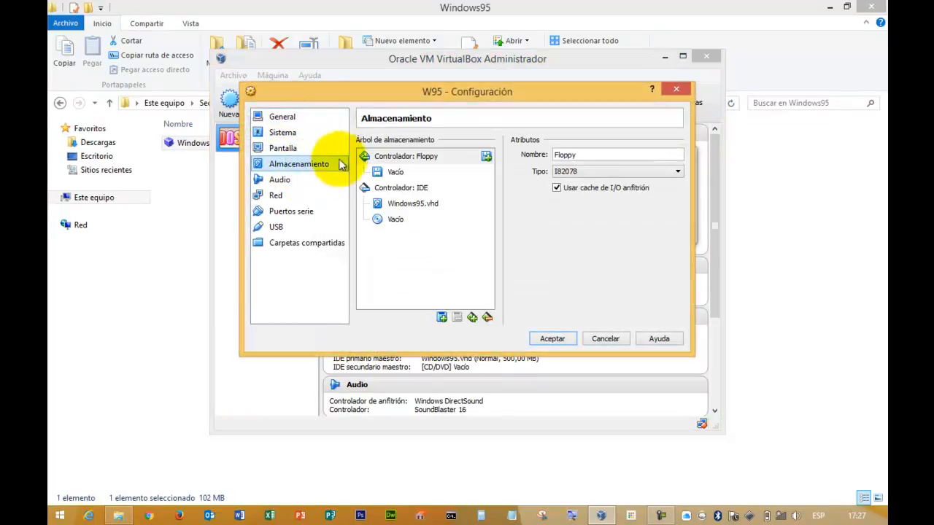
pyautogui.click(402, 189)
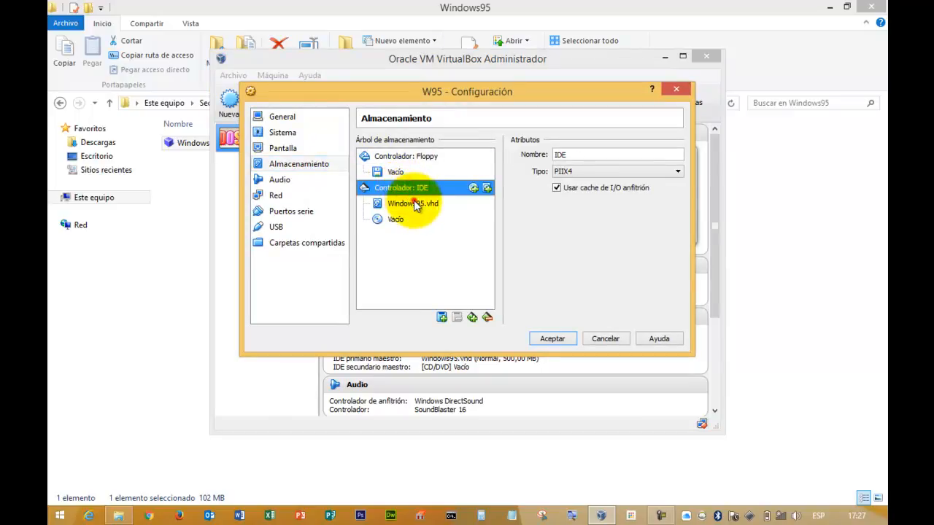
pyautogui.click(422, 205)
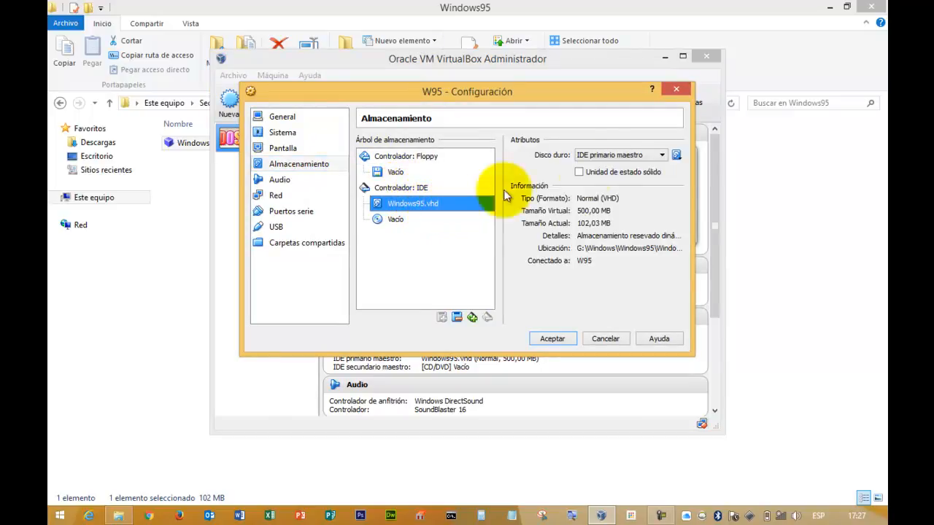
# Browse the Windows folder for other virtual hard disk files for W95, cancel the selection, and leave the machine's settings.
pyautogui.click(677, 156)
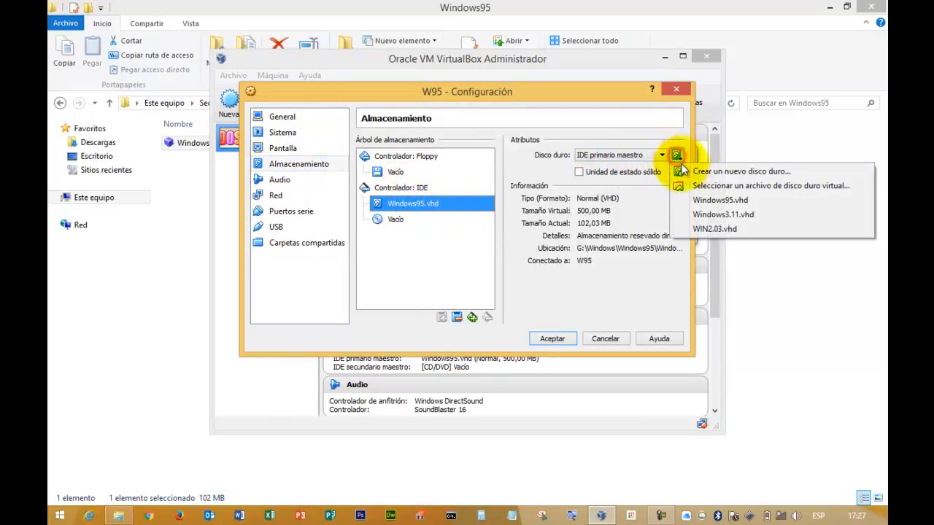
pyautogui.click(692, 185)
pyautogui.click(448, 217)
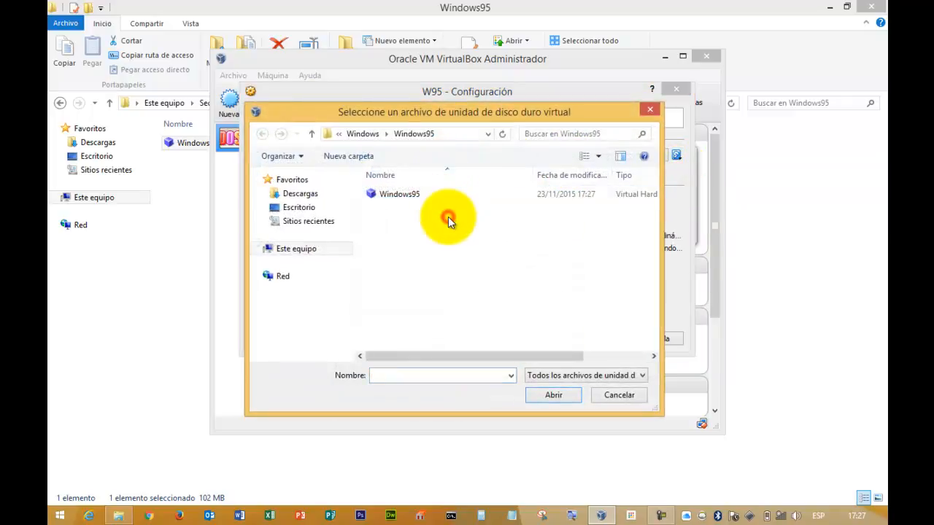
pyautogui.press('BackSpace')
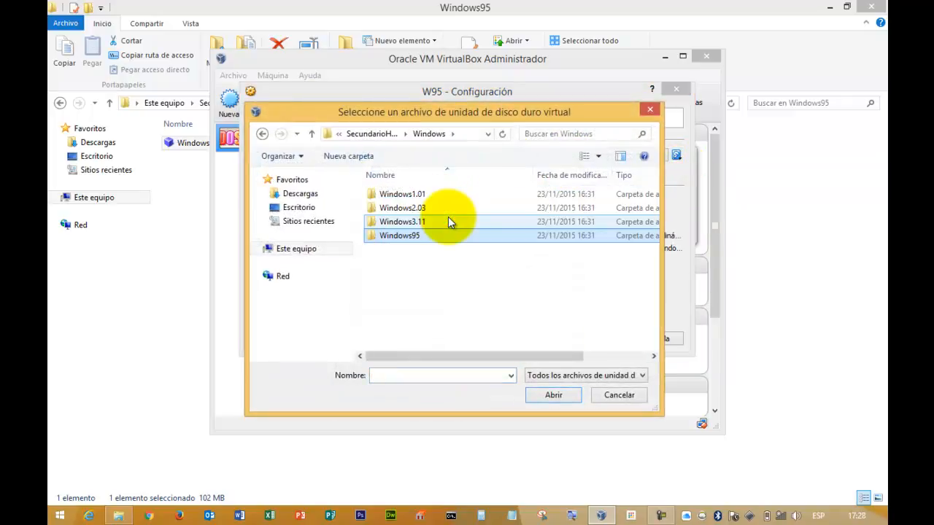
pyautogui.click(599, 395)
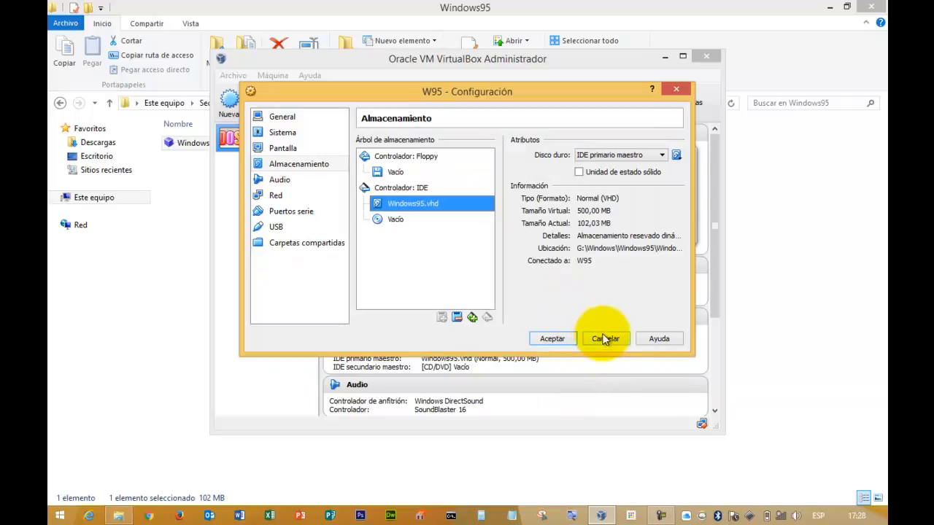
pyautogui.click(575, 339)
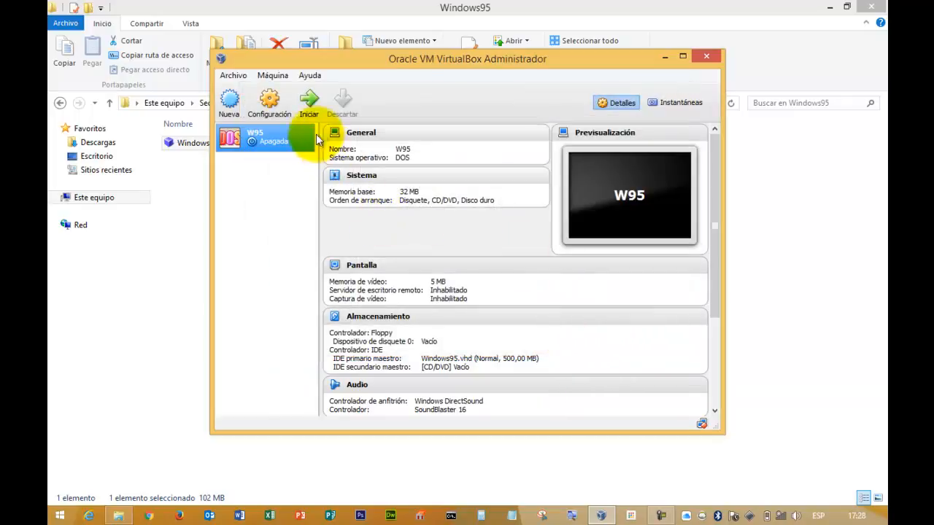
# Review W95's display and system settings, including motherboard, processor and VT-x/AMD-V acceleration, and close the configuration.
pyautogui.click(275, 114)
pyautogui.click(292, 146)
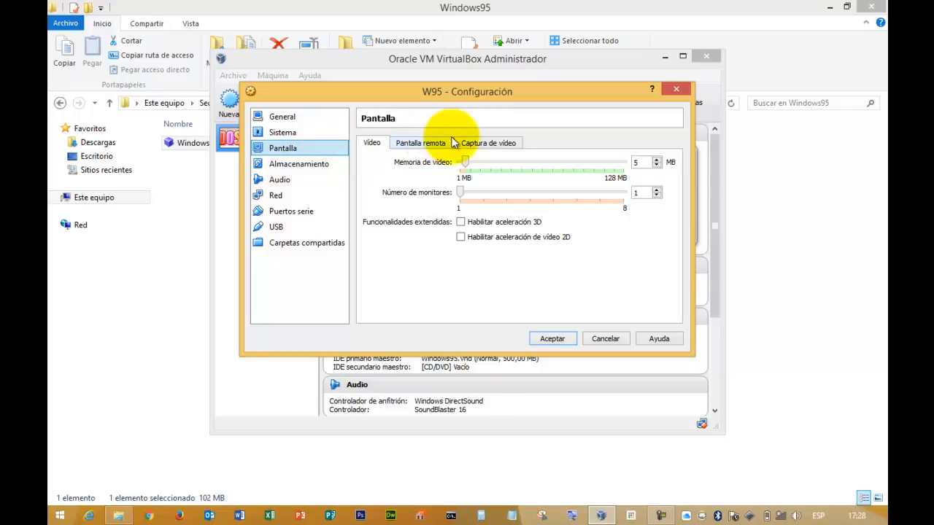
pyautogui.click(329, 132)
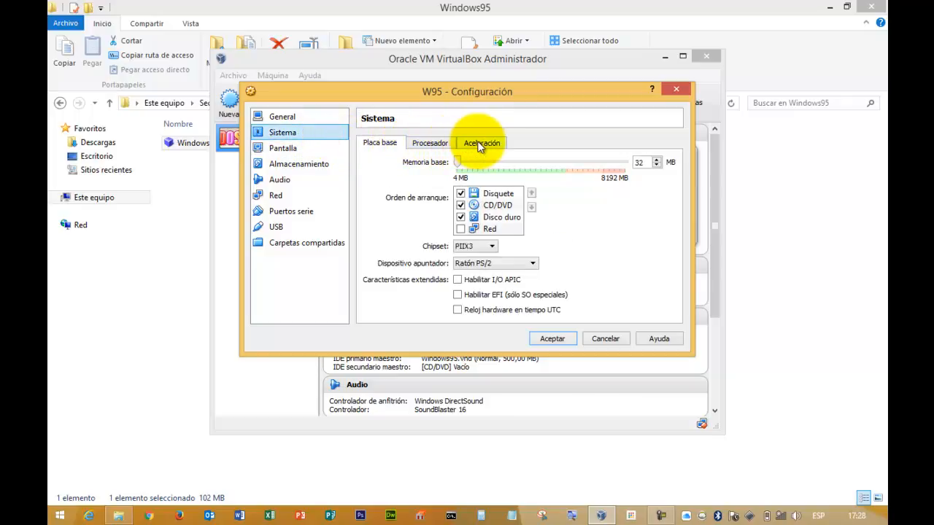
pyautogui.click(438, 142)
pyautogui.click(478, 143)
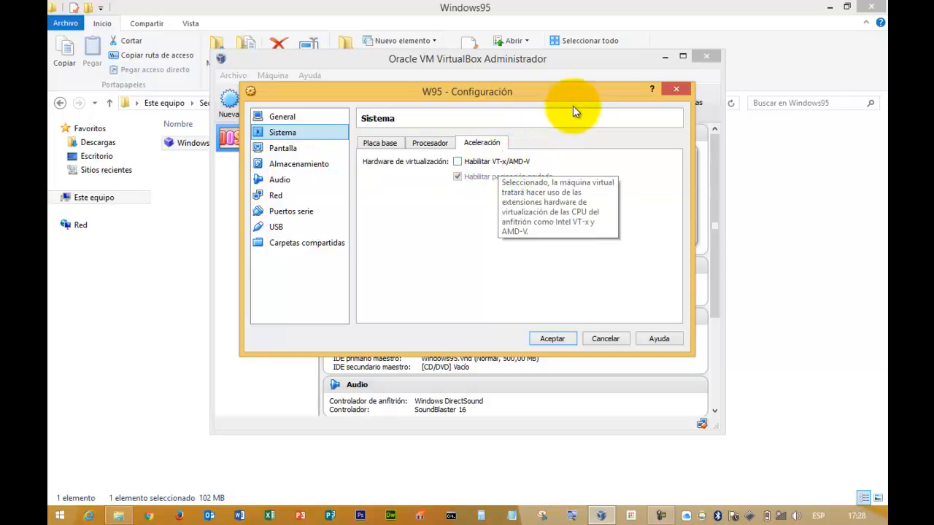
pyautogui.click(675, 89)
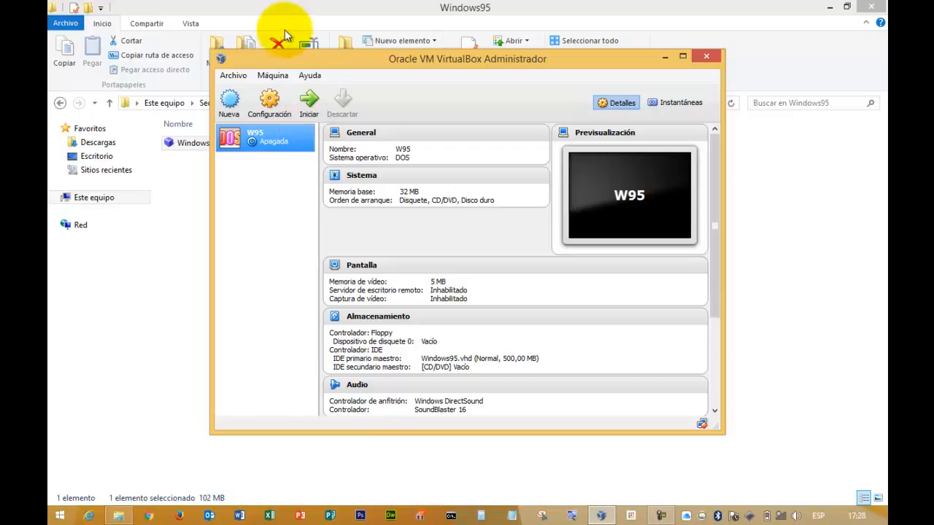
# Boot the W95 machine in full-screen mode to the Windows 95 desktop, dismissing the notices and skipping the network login.
pyautogui.click(308, 99)
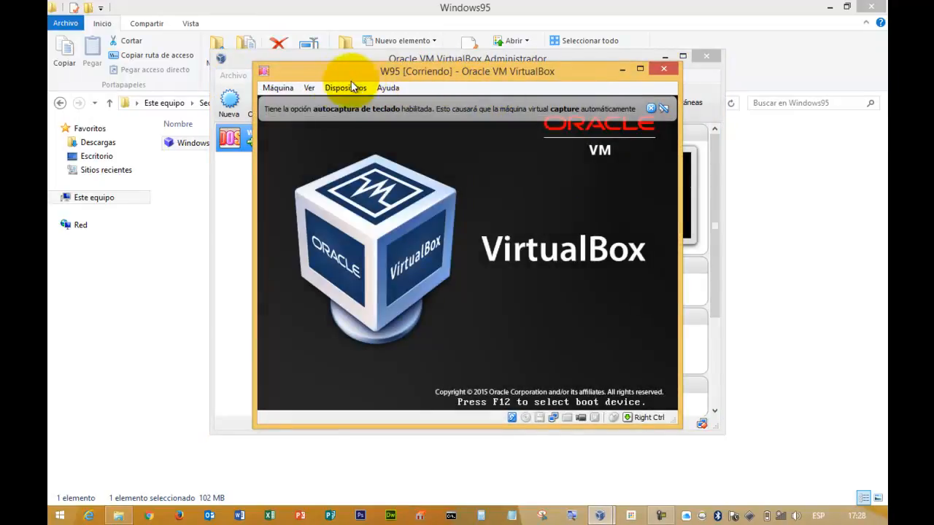
pyautogui.click(309, 88)
pyautogui.click(312, 102)
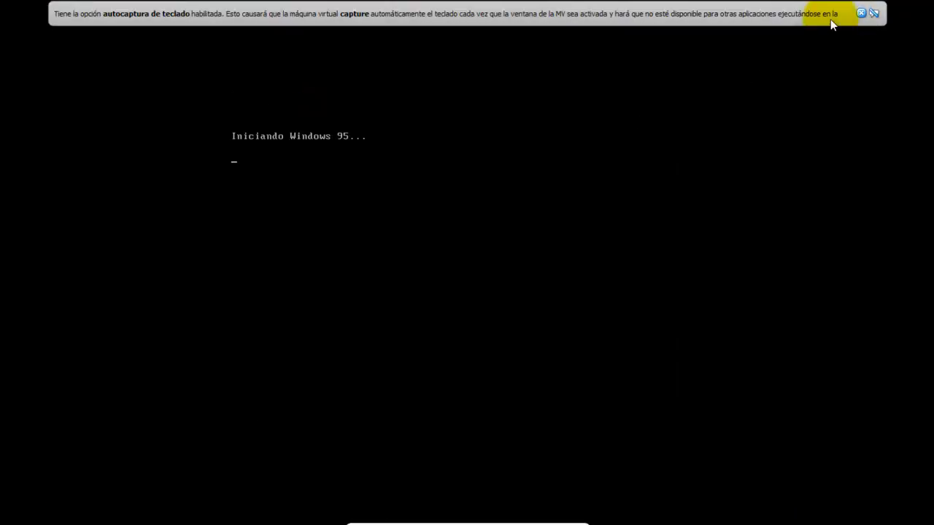
pyautogui.click(861, 12)
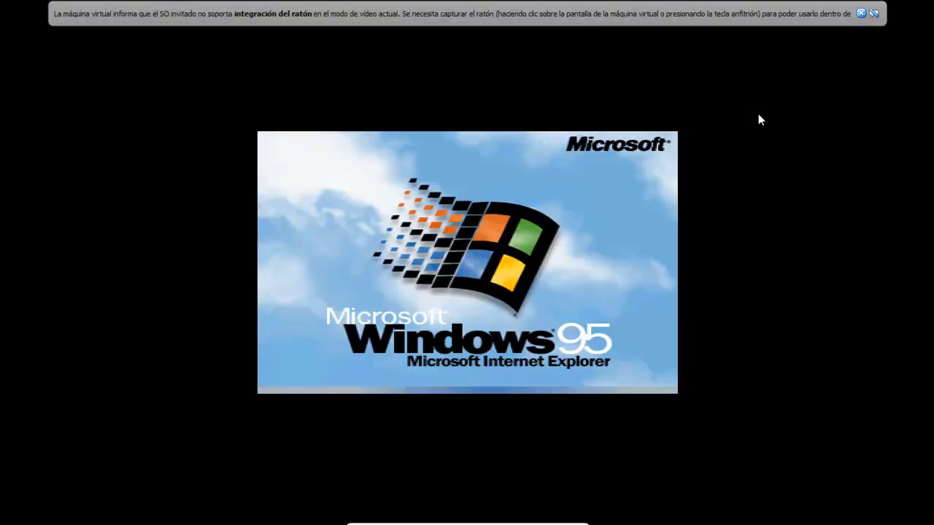
pyautogui.click(860, 13)
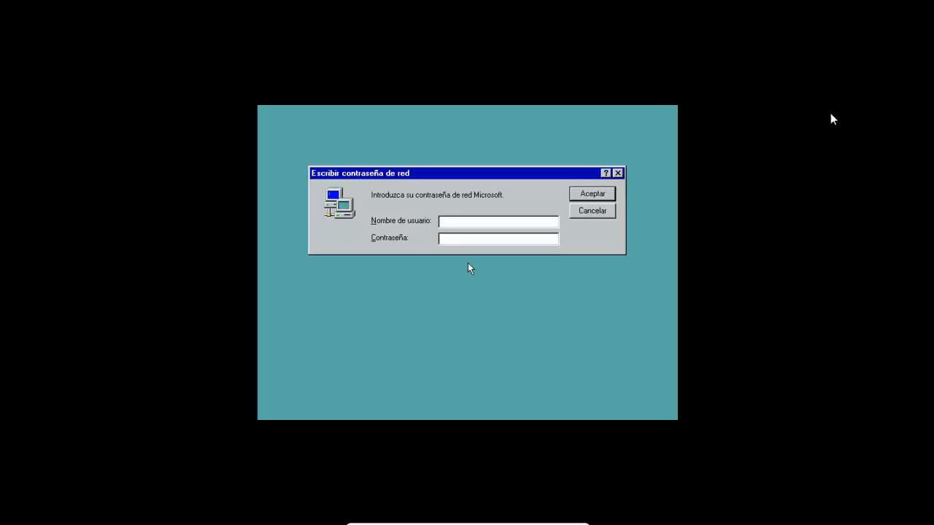
pyautogui.click(603, 216)
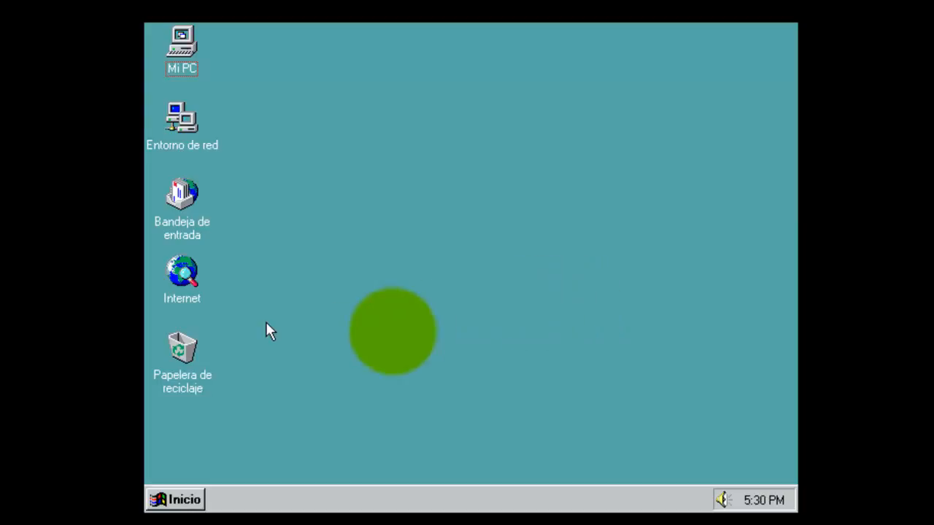
# Open Bloc de notas from the Windows 95 accessories and maximize its window.
pyautogui.click(186, 500)
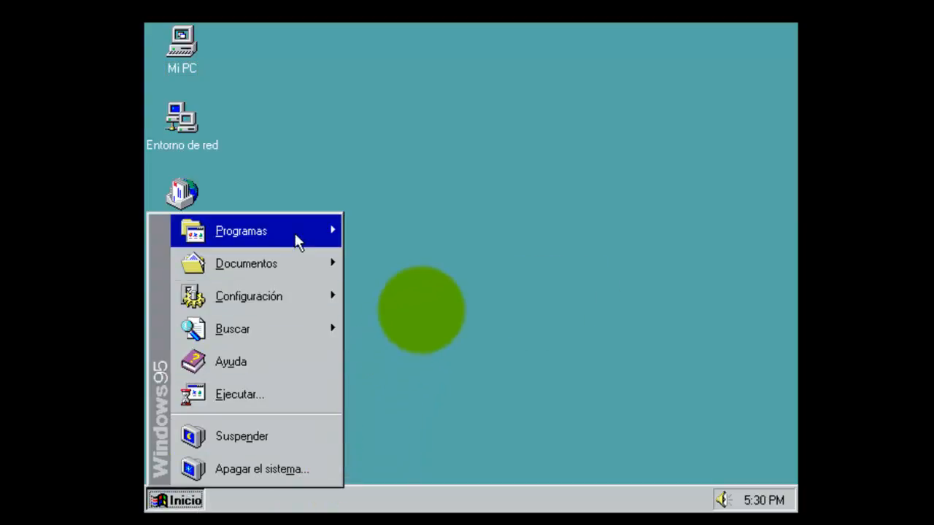
pyautogui.click(295, 236)
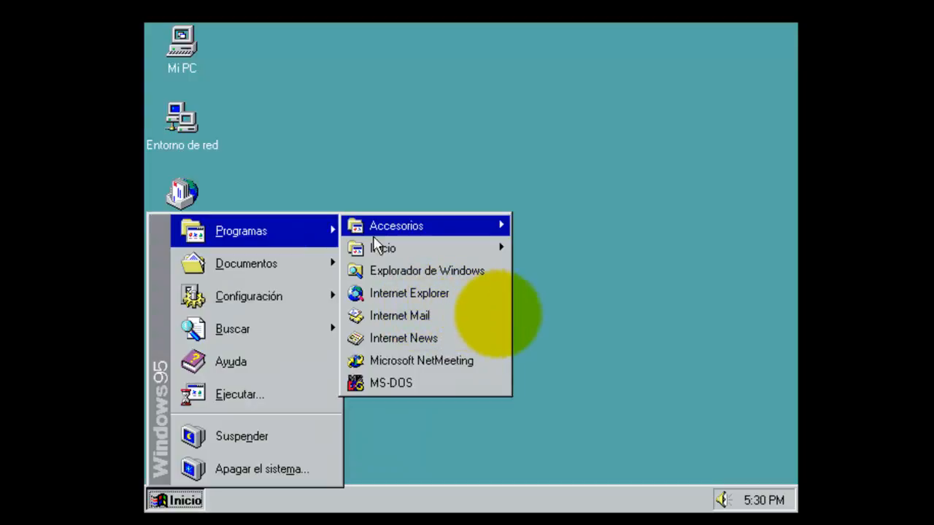
pyautogui.click(464, 227)
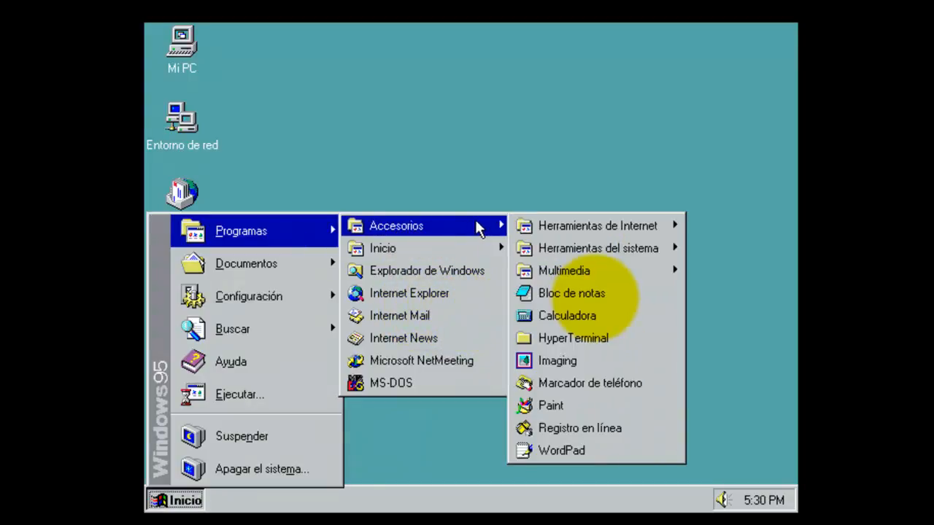
pyautogui.click(557, 299)
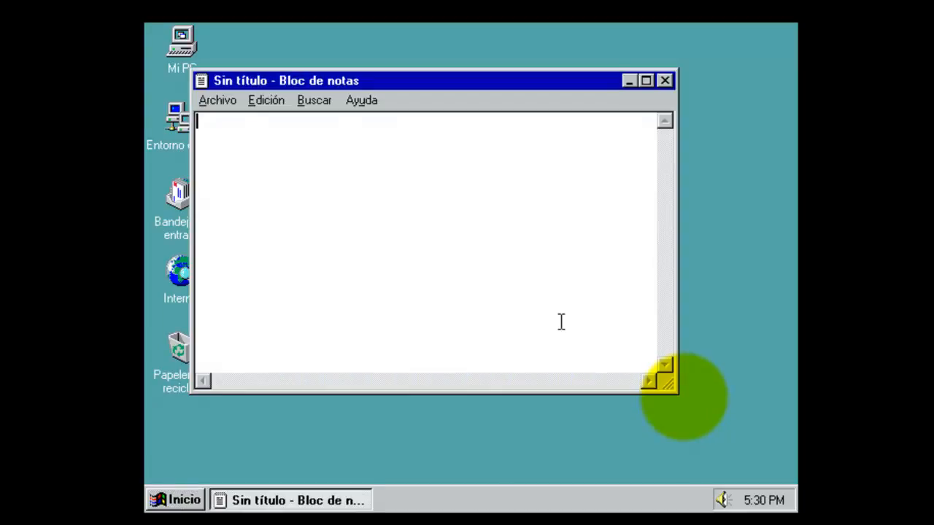
pyautogui.click(646, 80)
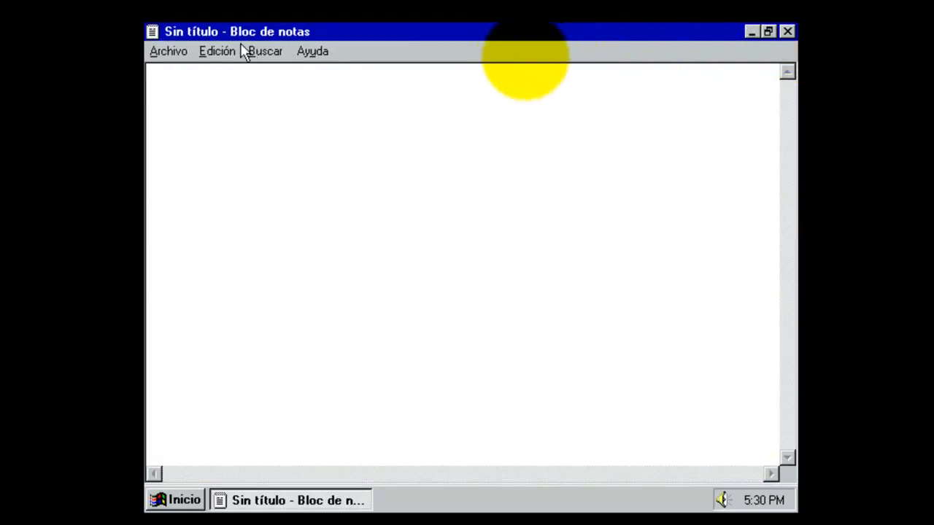
# Look at the editing and window-control commands of Bloc de notas and close the program.
pyautogui.click(215, 58)
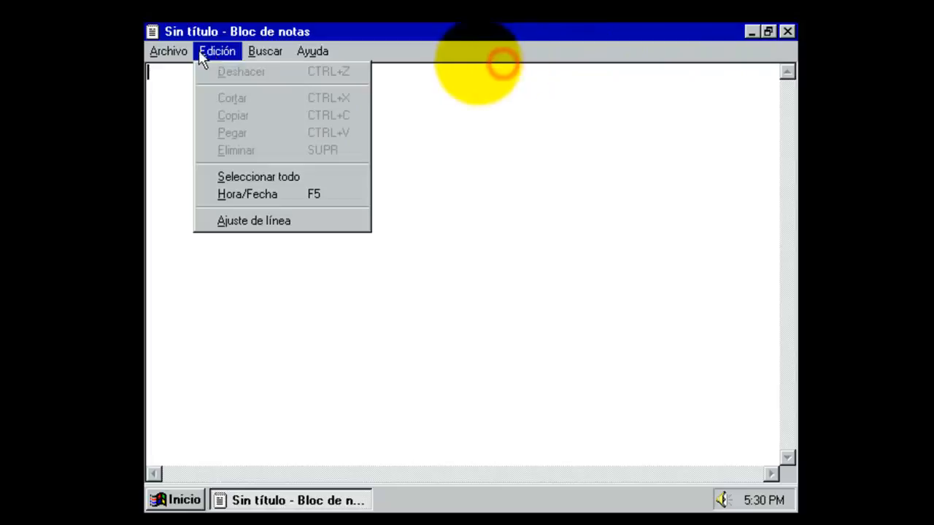
pyautogui.click(152, 35)
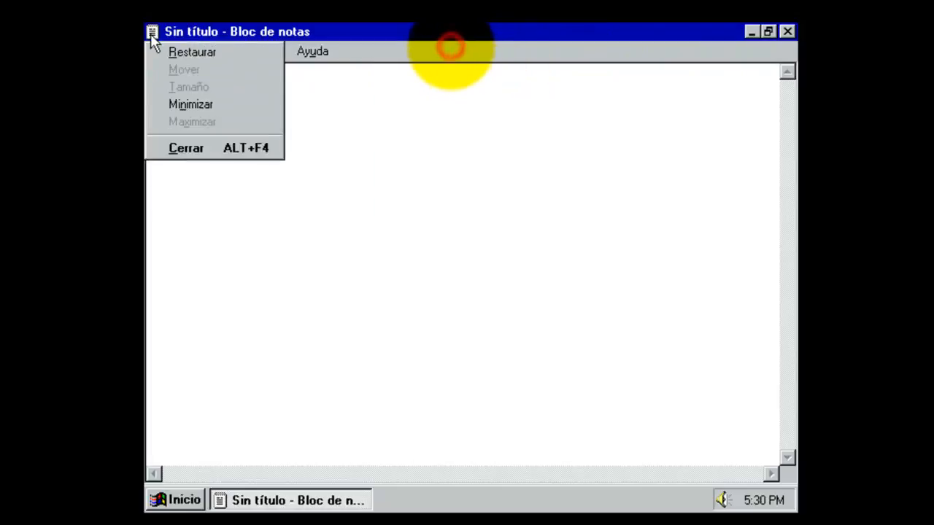
pyautogui.click(186, 149)
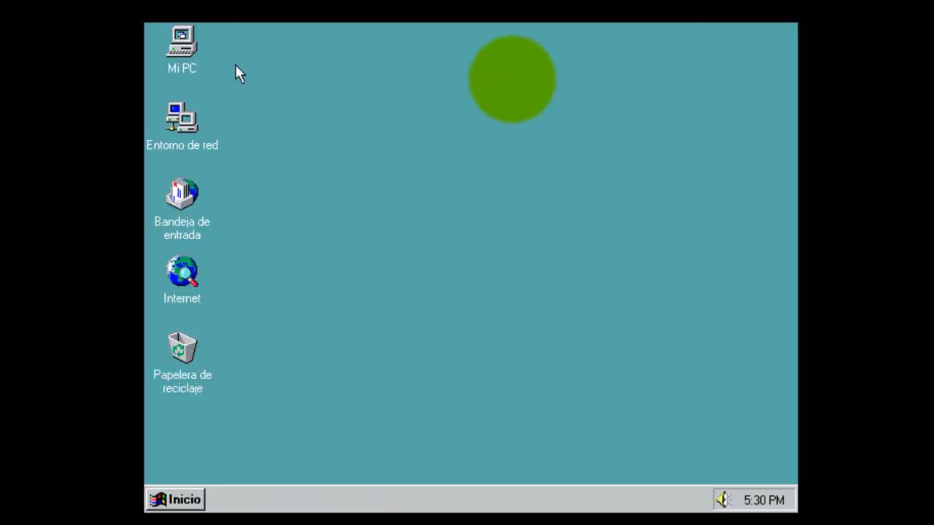
# Open the system properties of Mi PC.
pyautogui.click(184, 48)
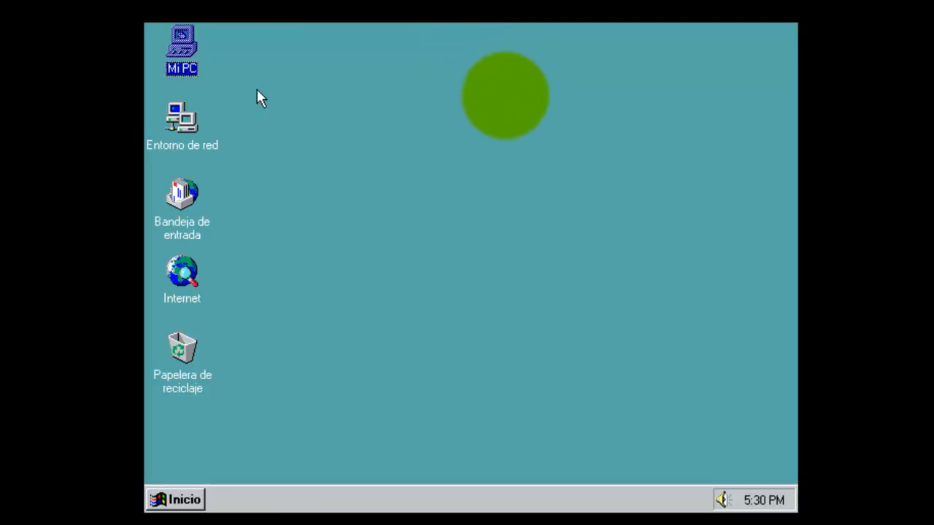
pyautogui.click(184, 45)
pyautogui.rightClick(184, 45)
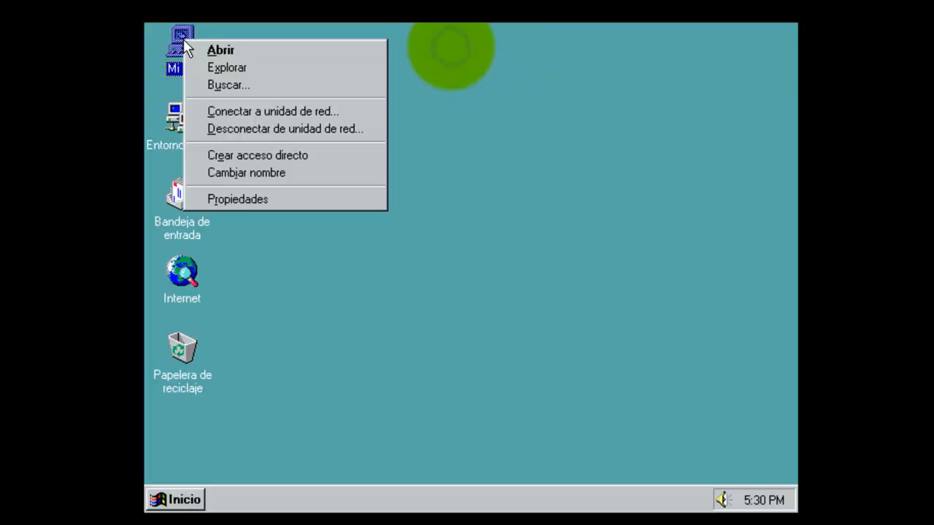
pyautogui.click(235, 198)
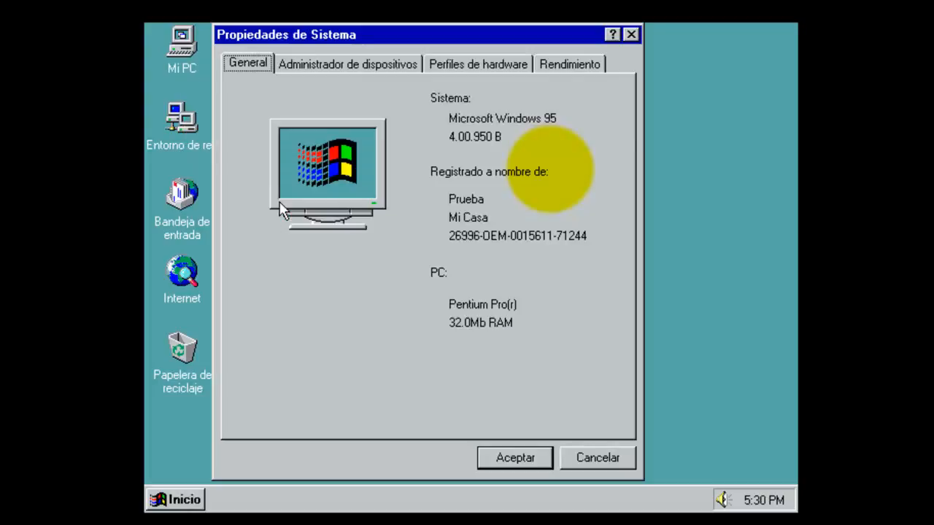
# Review the device manager, hardware profiles, performance and general information in the system properties, and close the dialog.
pyautogui.click(380, 63)
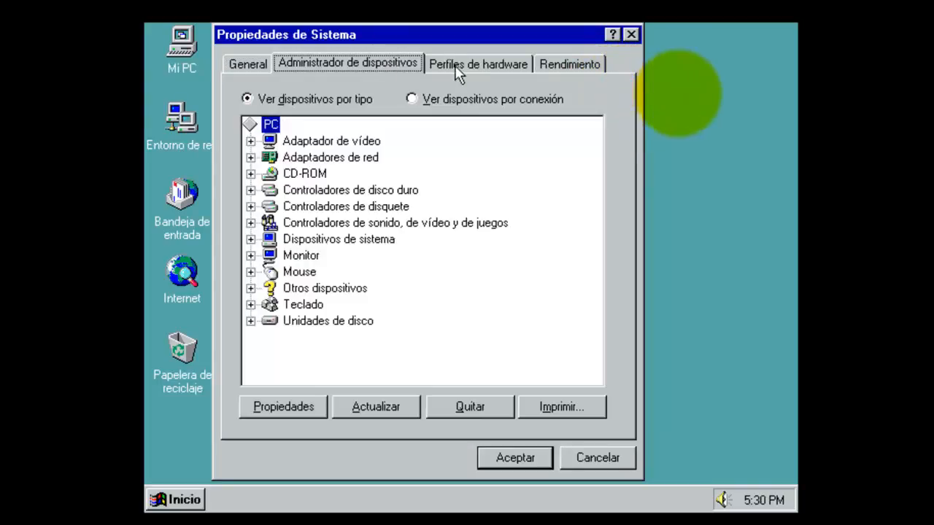
pyautogui.click(470, 65)
pyautogui.click(567, 64)
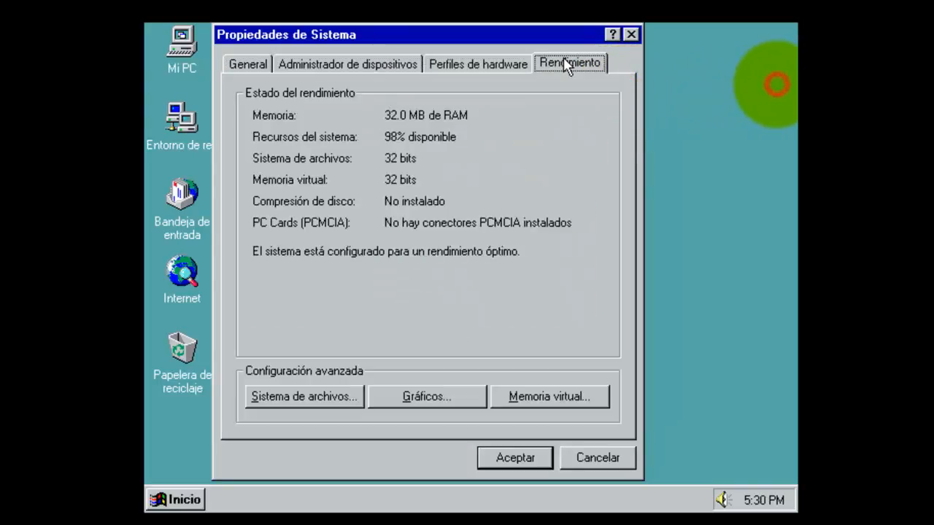
pyautogui.click(521, 64)
pyautogui.click(412, 67)
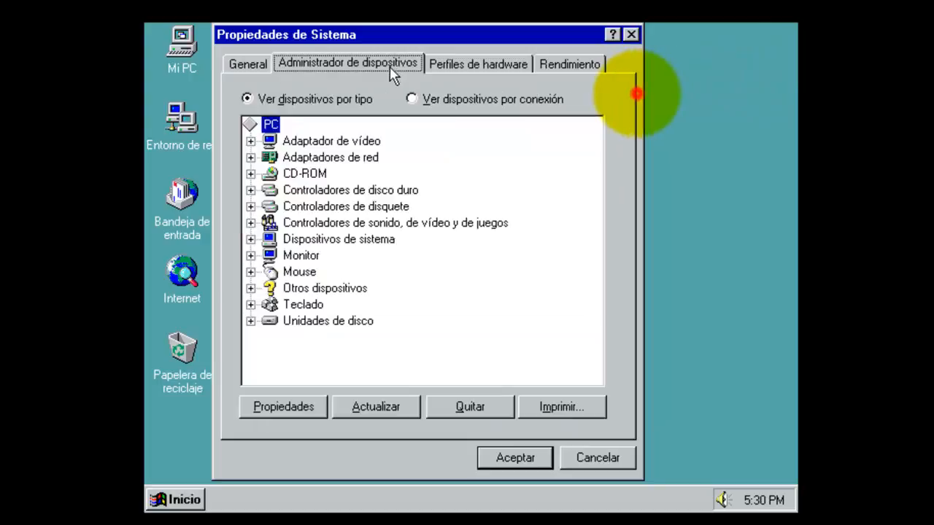
pyautogui.click(260, 67)
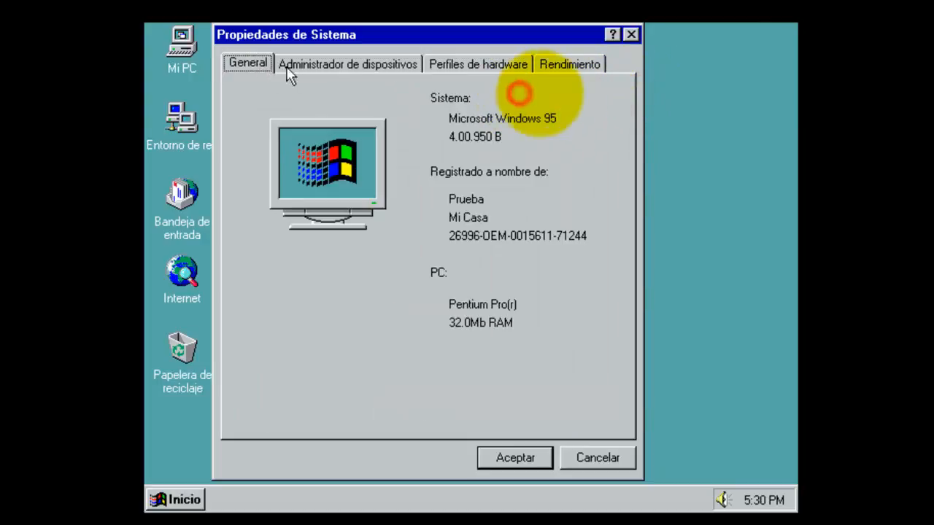
pyautogui.click(357, 67)
pyautogui.click(507, 64)
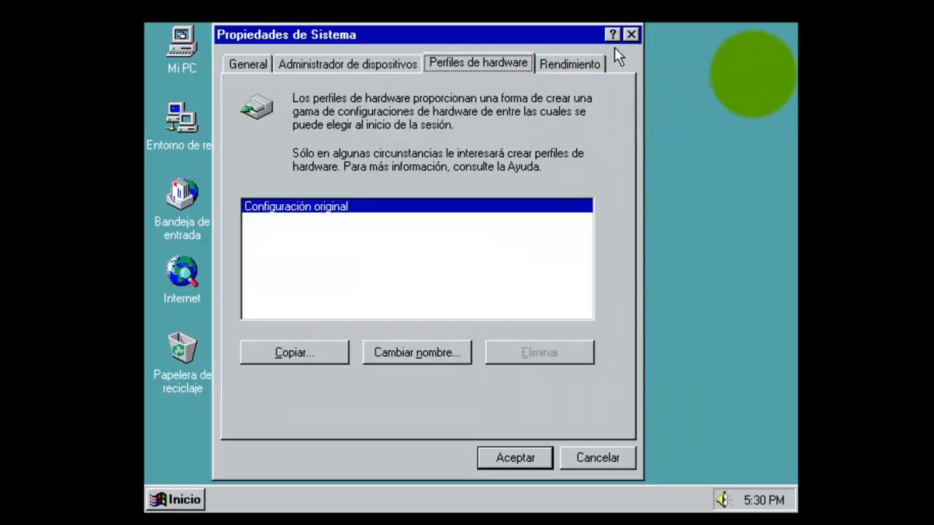
pyautogui.click(631, 35)
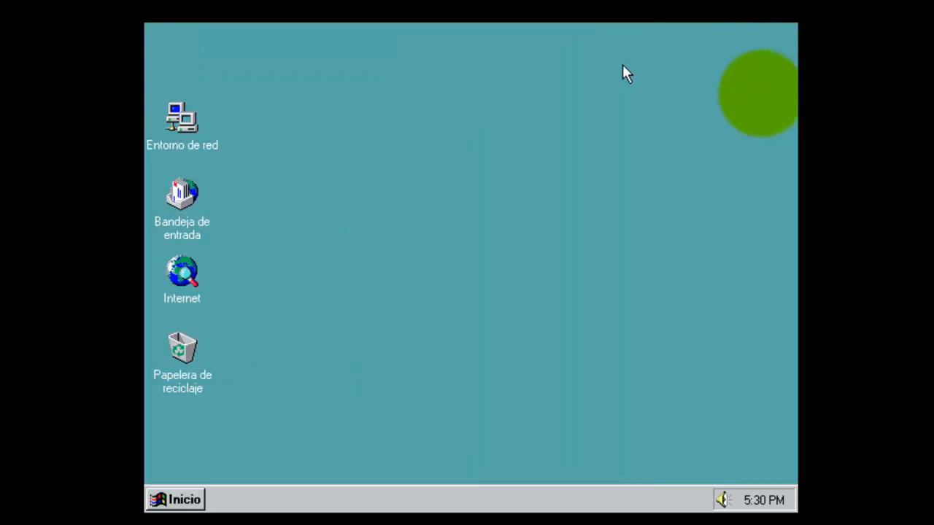
# Open the Windows 95 Panel de control and select Agregar o quitar programas.
pyautogui.click(180, 374)
pyautogui.click(181, 496)
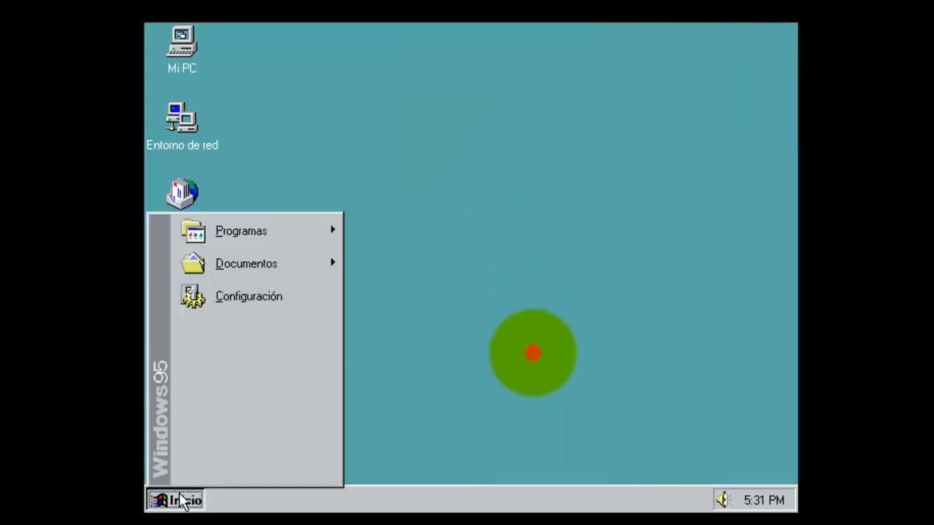
pyautogui.moveTo(279, 313)
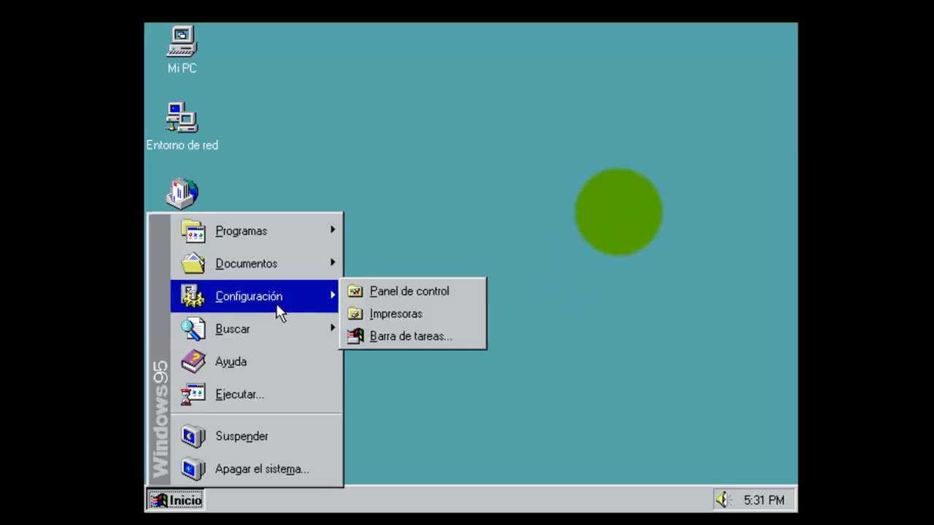
pyautogui.click(370, 292)
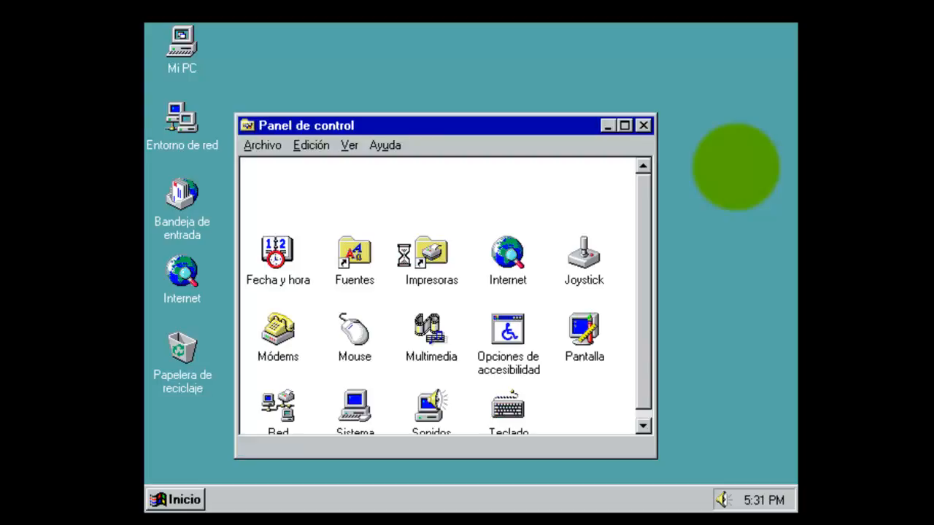
pyautogui.click(354, 179)
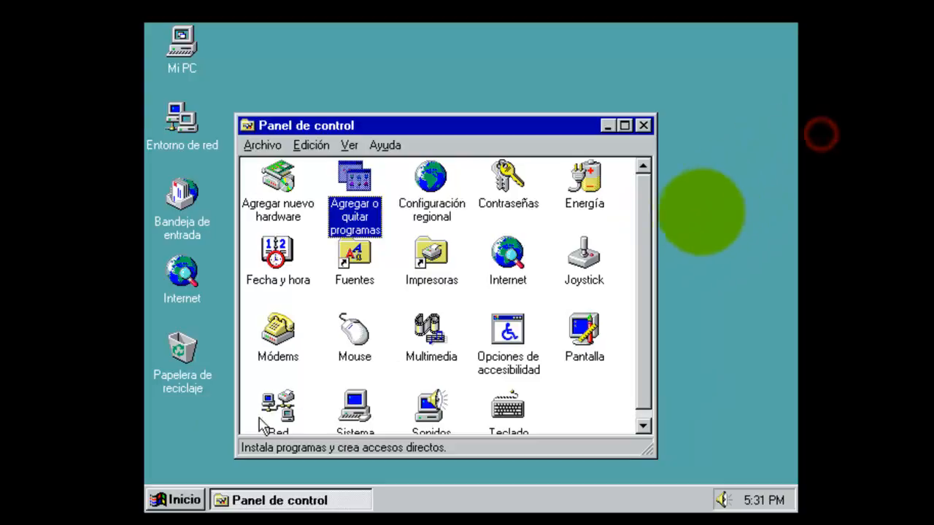
# Open the Internet connection wizard from the desktop and exit it without configuring a connection.
pyautogui.click(276, 388)
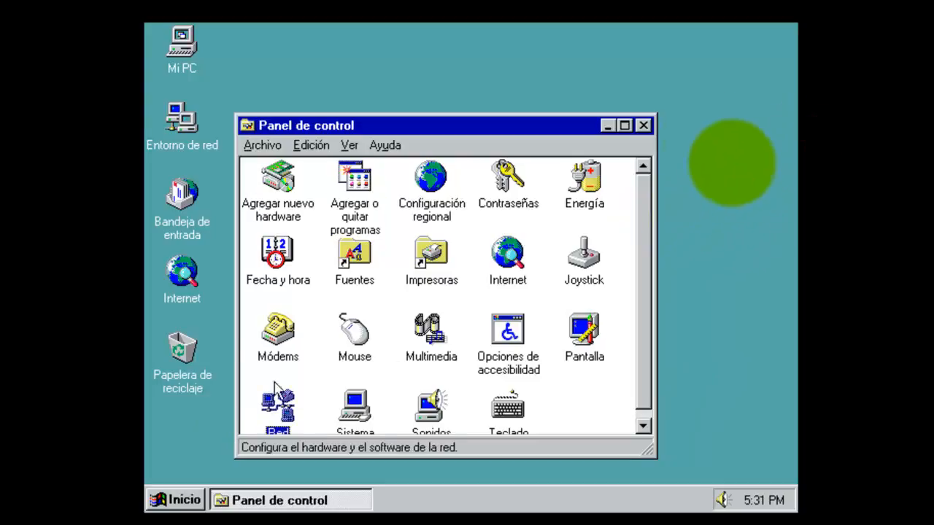
pyautogui.click(188, 288)
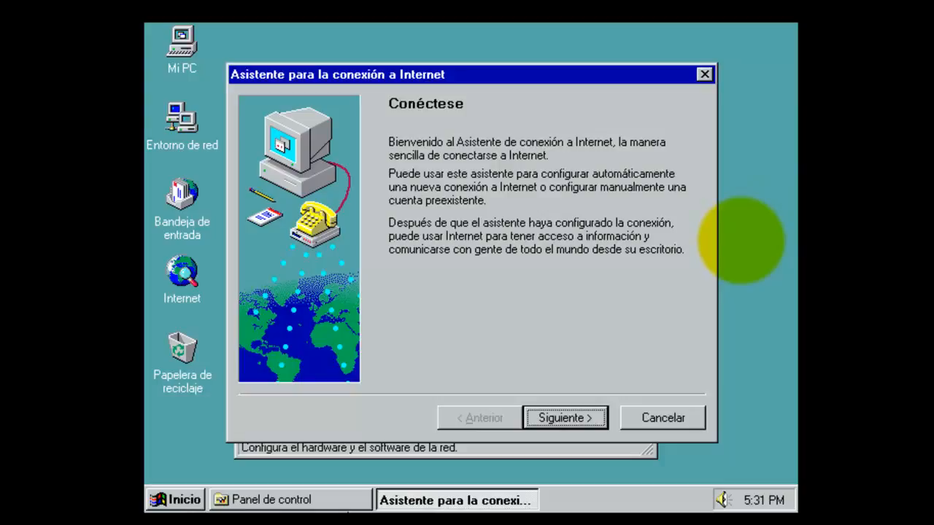
pyautogui.press('Tab')
pyautogui.press('space')
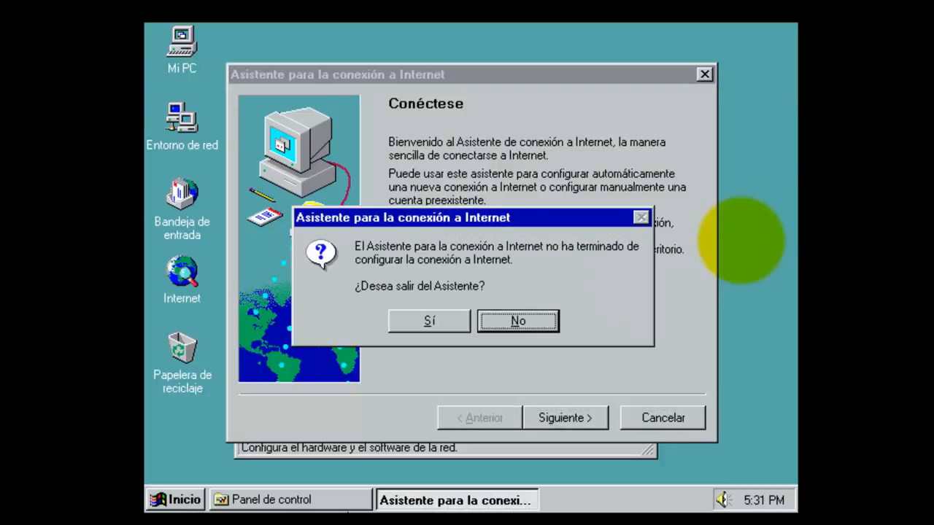
pyautogui.press('Tab')
pyautogui.press('space')
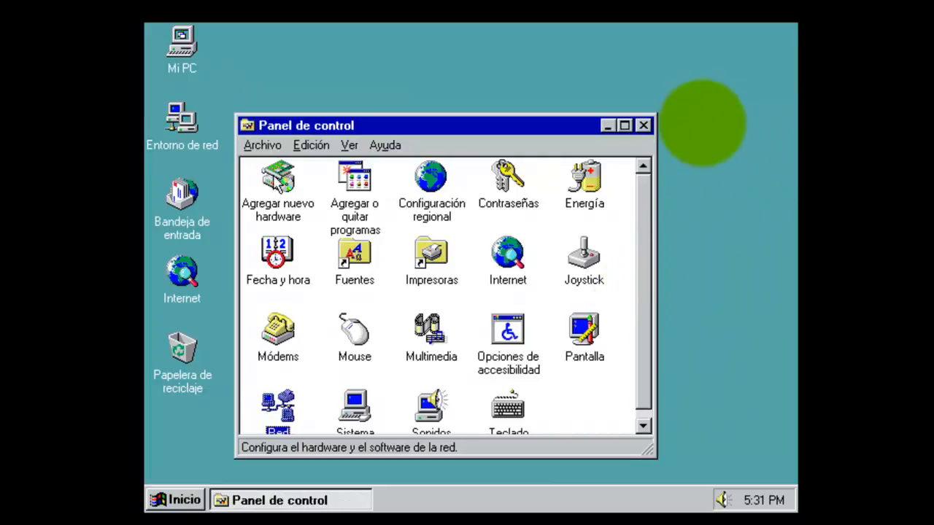
# Close Panel de control and open an MS-DOS prompt from the installed programs.
pyautogui.click(267, 149)
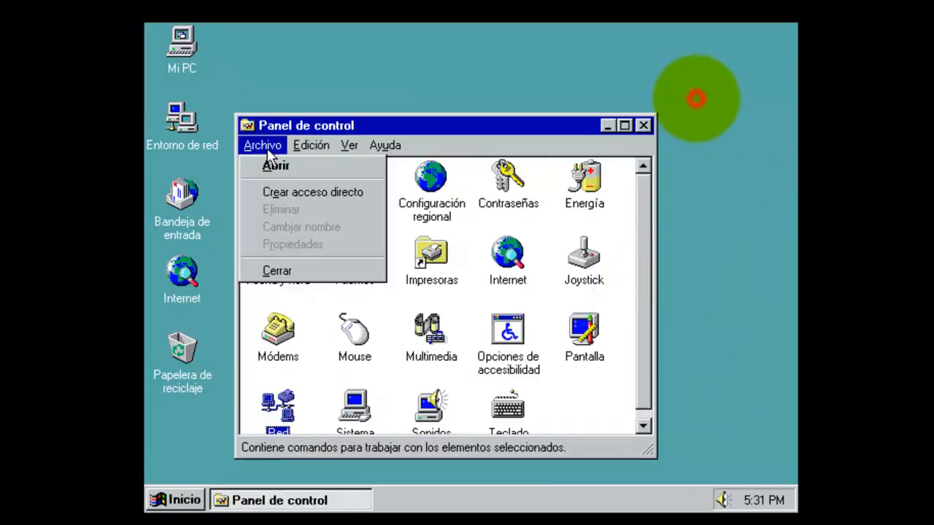
pyautogui.click(284, 271)
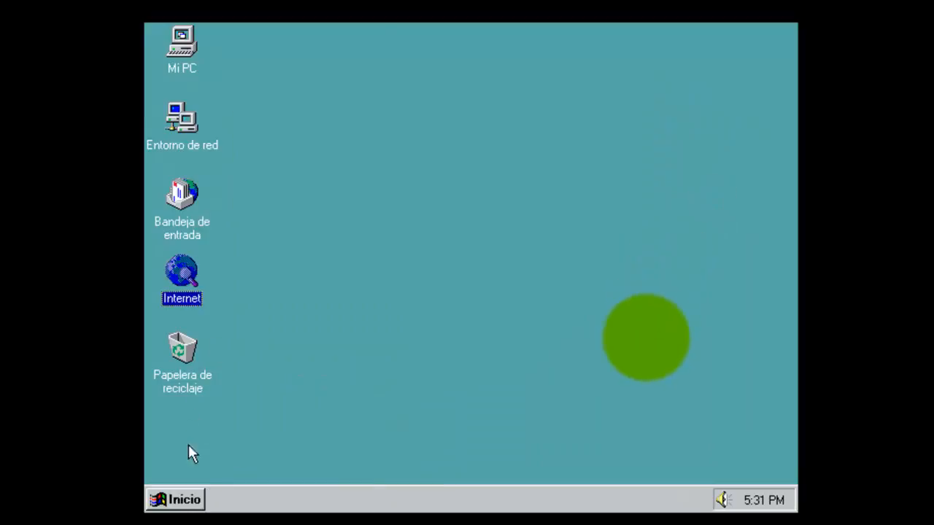
pyautogui.click(187, 505)
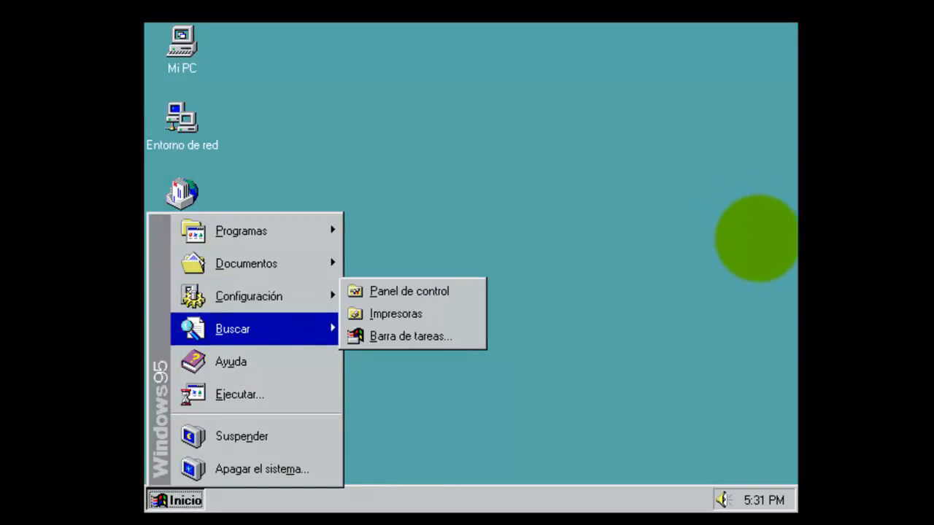
pyautogui.moveTo(302, 327)
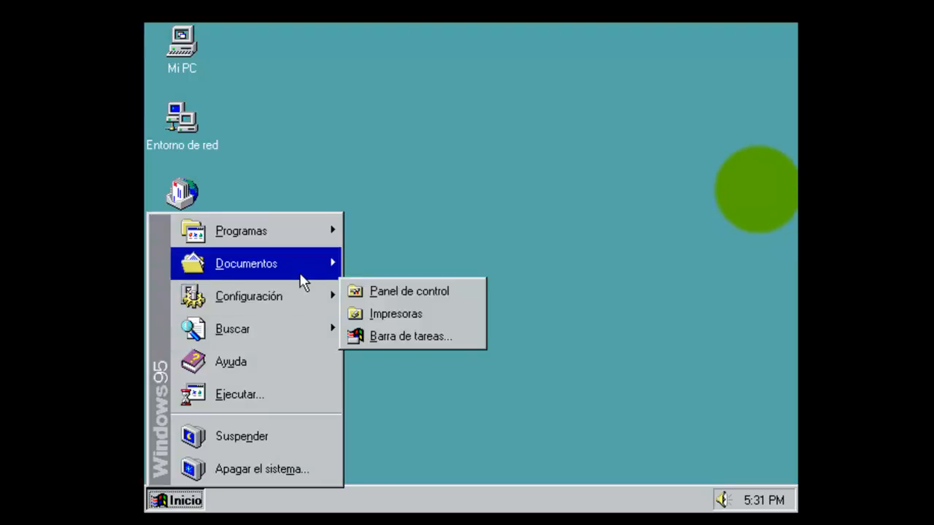
pyautogui.moveTo(302, 283)
pyautogui.moveTo(307, 240)
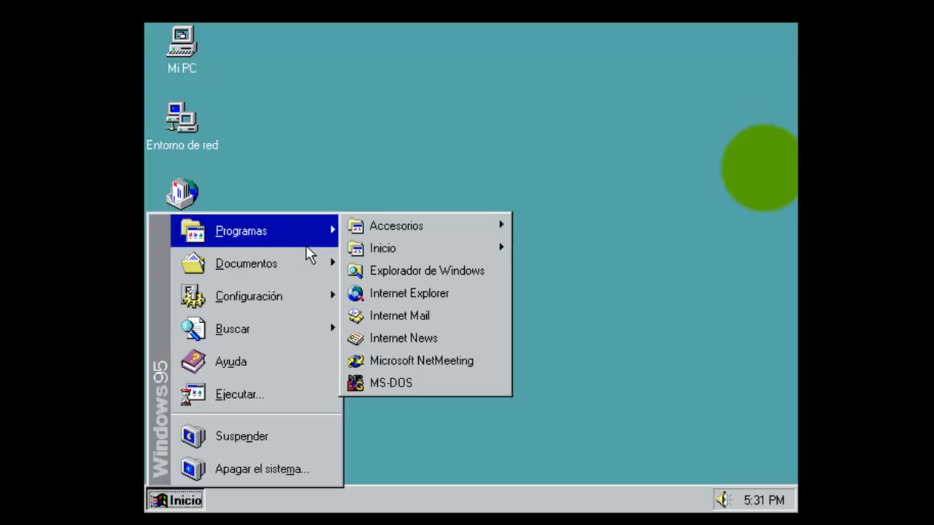
pyautogui.moveTo(347, 249)
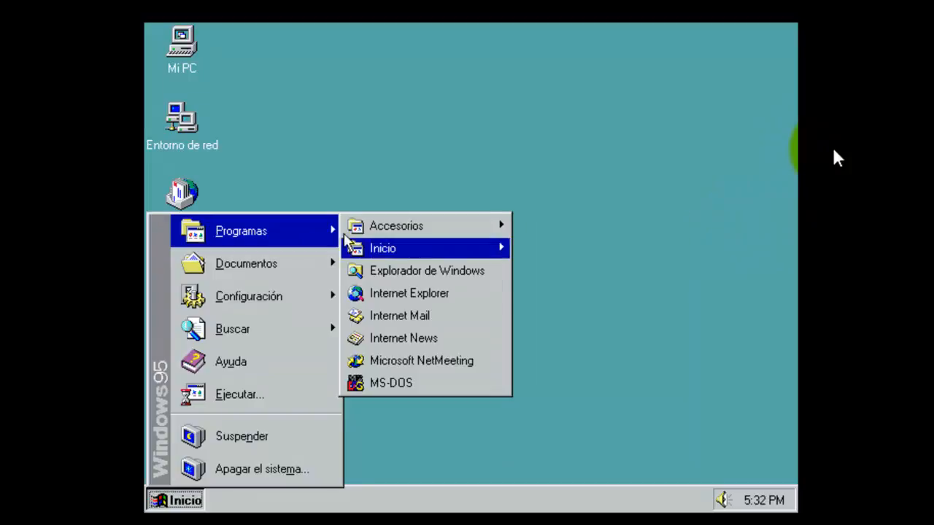
pyautogui.press('m')
pyautogui.press('m')
pyautogui.press('Return')
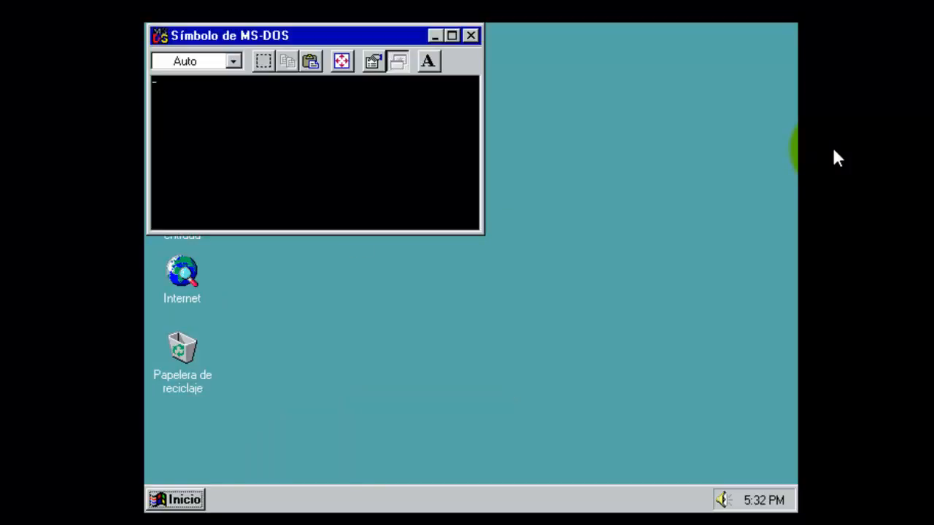
# List the contents of the Windows folder with dir and close the MS-DOS window.
pyautogui.write('dir')
pyautogui.press('Return')
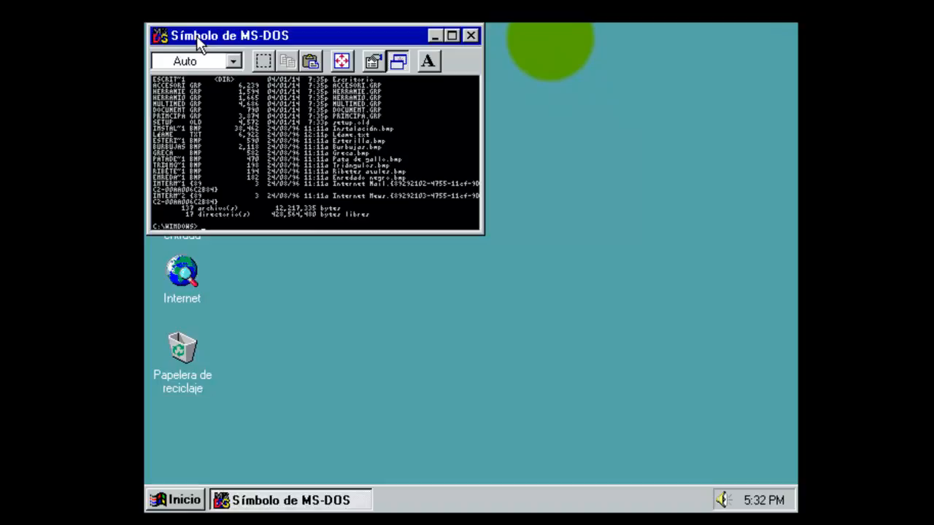
pyautogui.hotkey('alt', 'space')
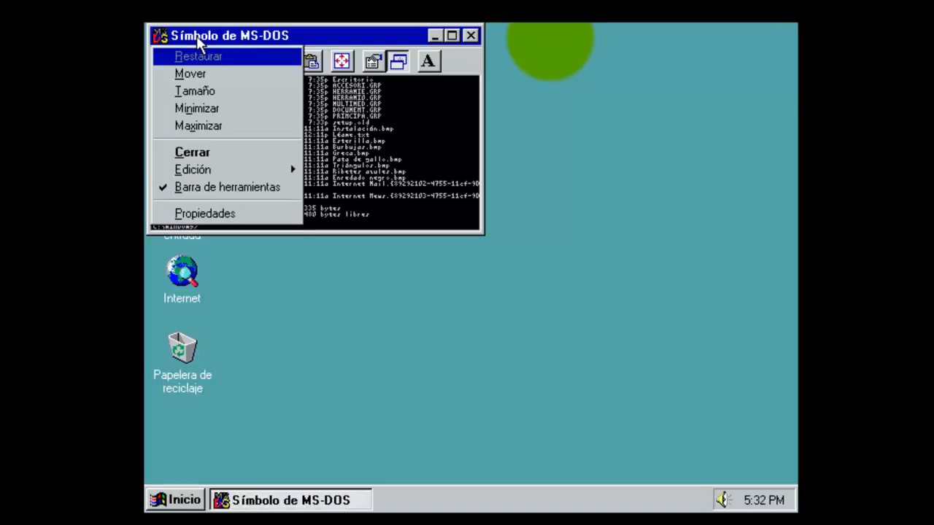
pyautogui.click(188, 153)
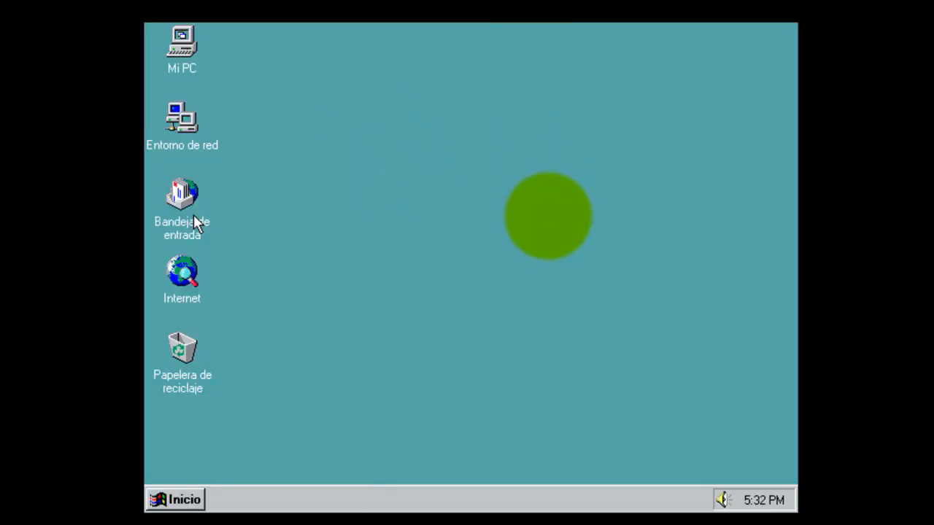
# Review the taskbar options and the Inicio menu program settings in the taskbar properties, and cancel the dialog.
pyautogui.click(188, 493)
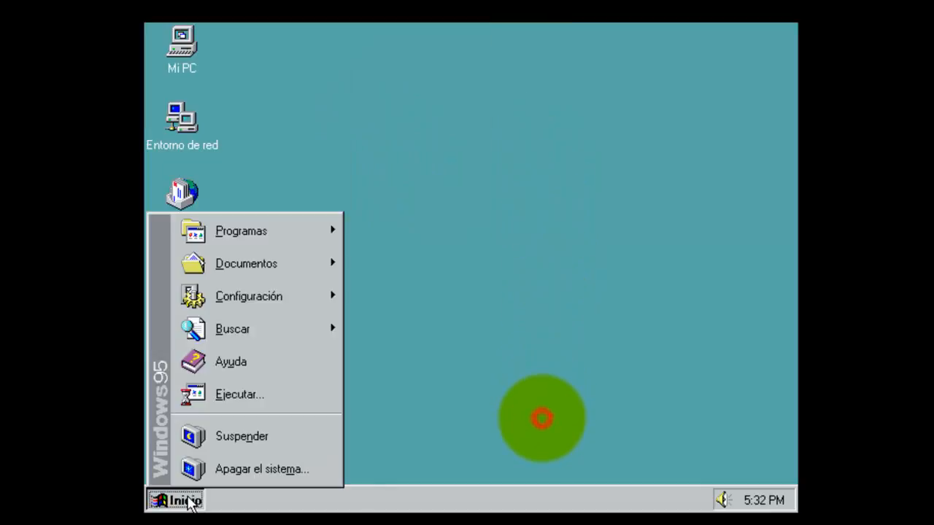
pyautogui.click(232, 501)
pyautogui.rightClick(232, 502)
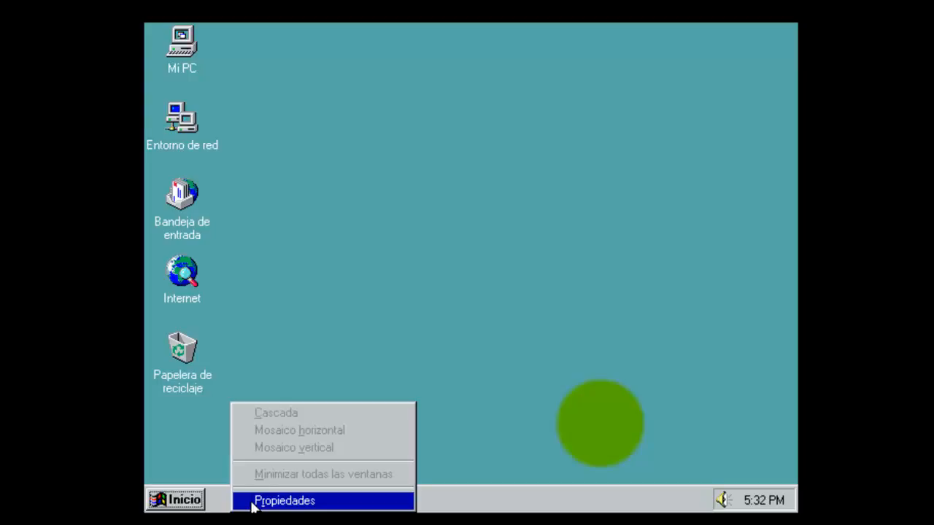
pyautogui.click(252, 504)
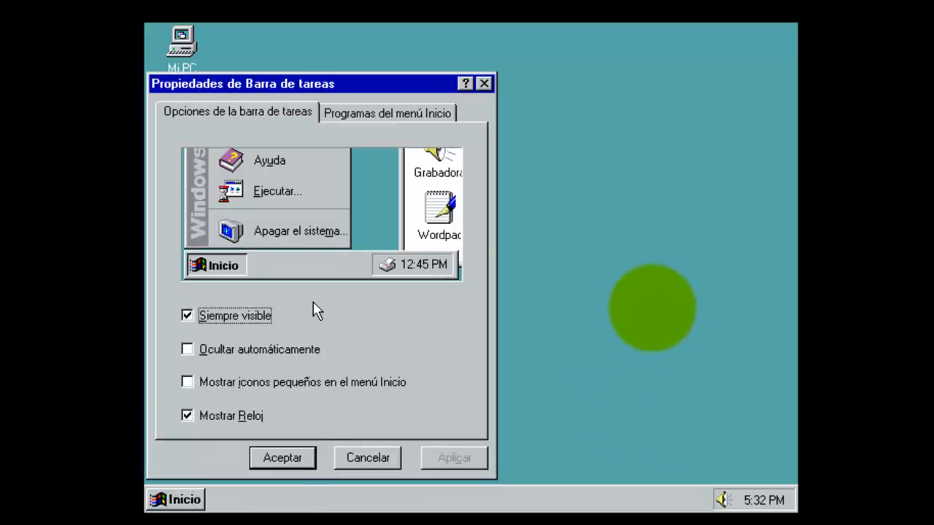
pyautogui.click(367, 119)
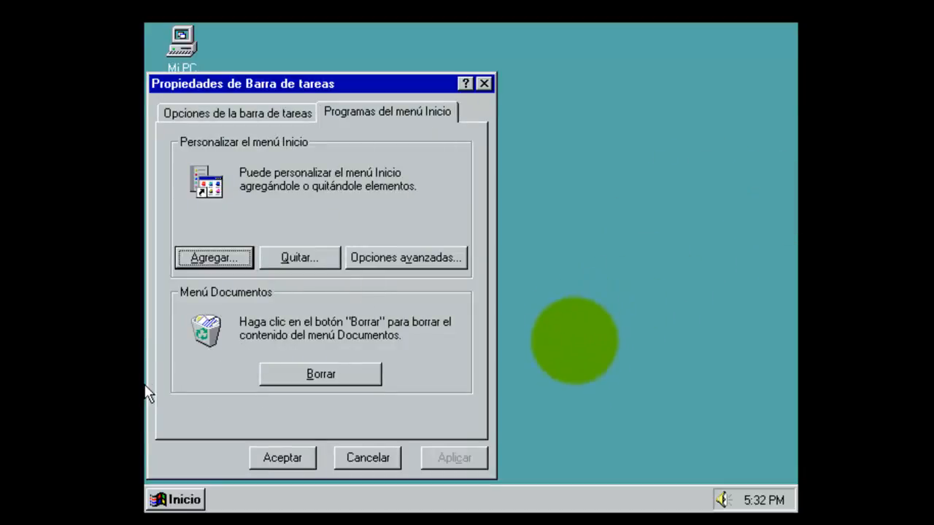
pyautogui.click(588, 413)
pyautogui.hotkey('ctrl', 'Escape')
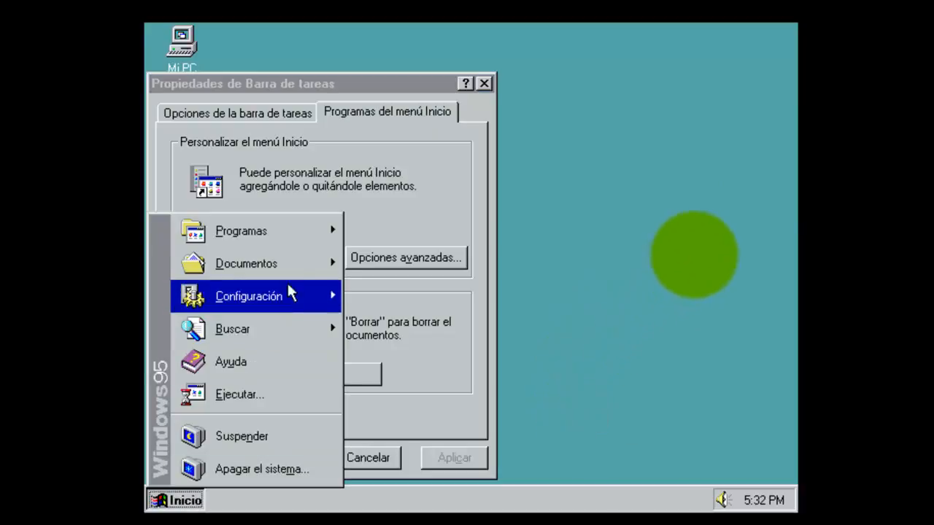
pyautogui.click(375, 207)
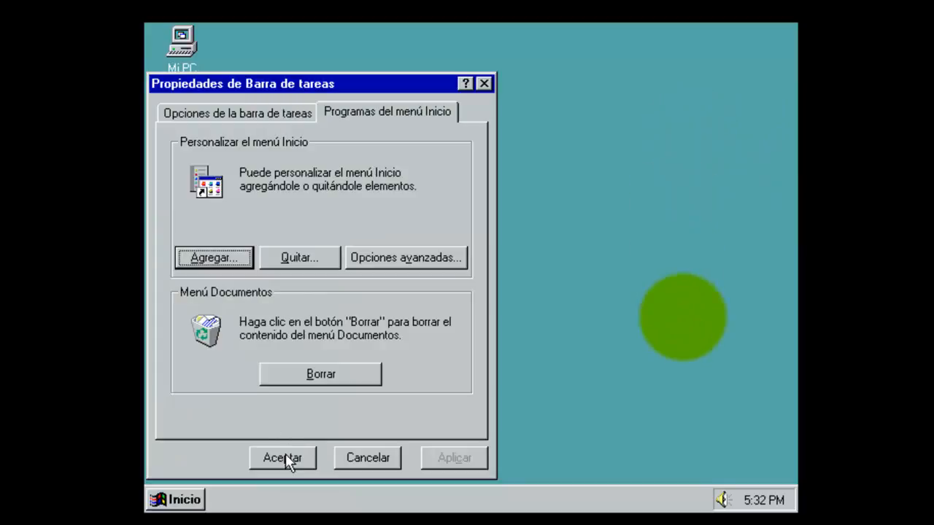
pyautogui.click(353, 458)
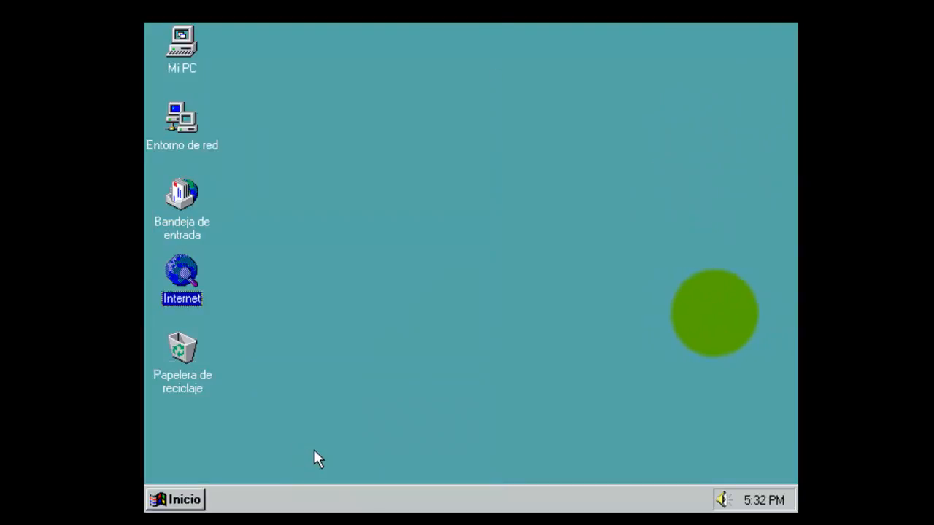
# Open Explorador de Windows and select the Ms-dos_6 (C:) drive in the folder tree.
pyautogui.click(184, 500)
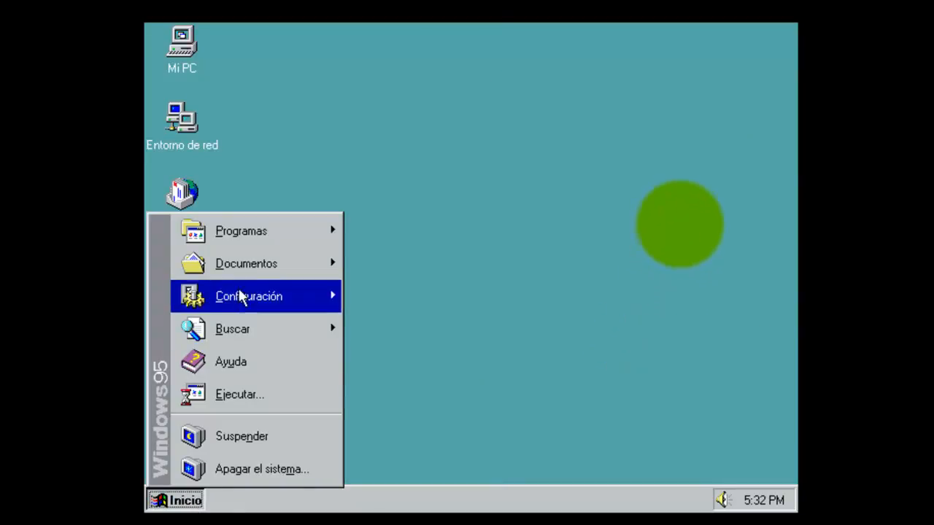
pyautogui.moveTo(270, 232)
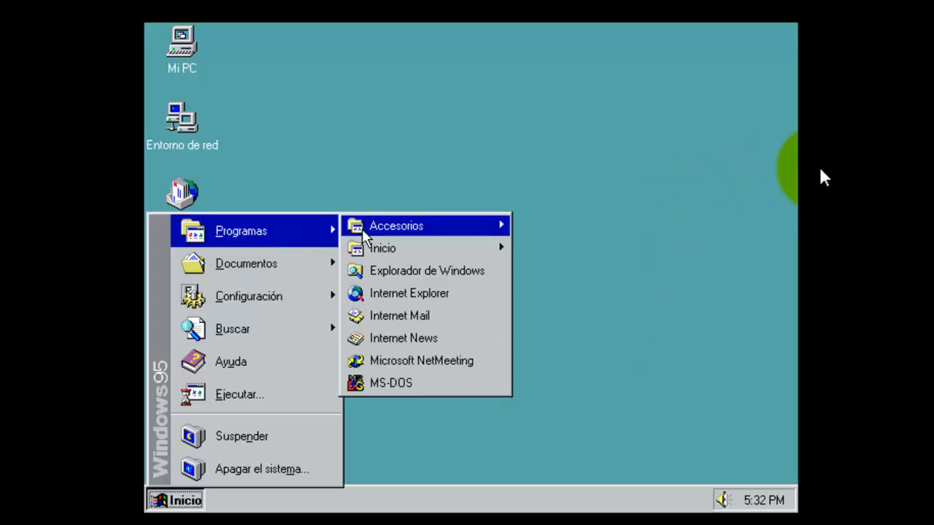
pyautogui.moveTo(363, 236)
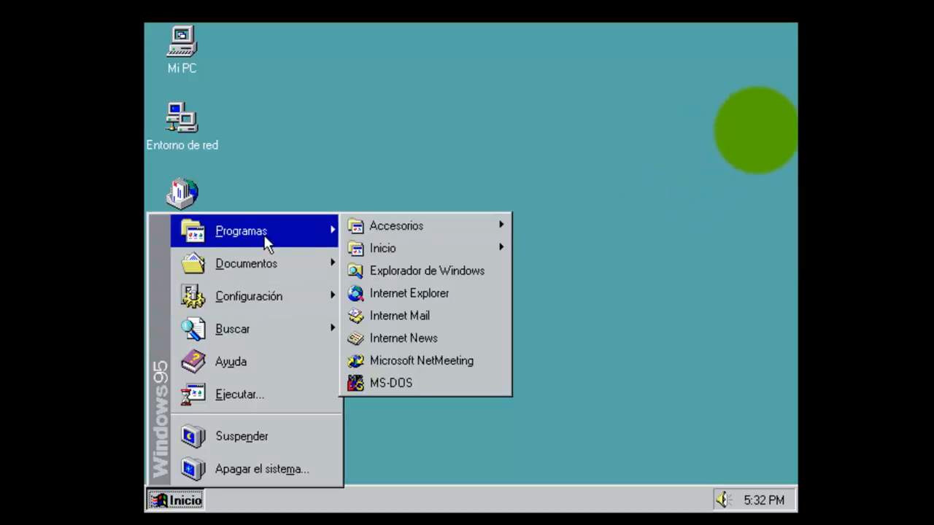
pyautogui.press('Right')
pyautogui.press('Down')
pyautogui.press('Down')
pyautogui.press('Return')
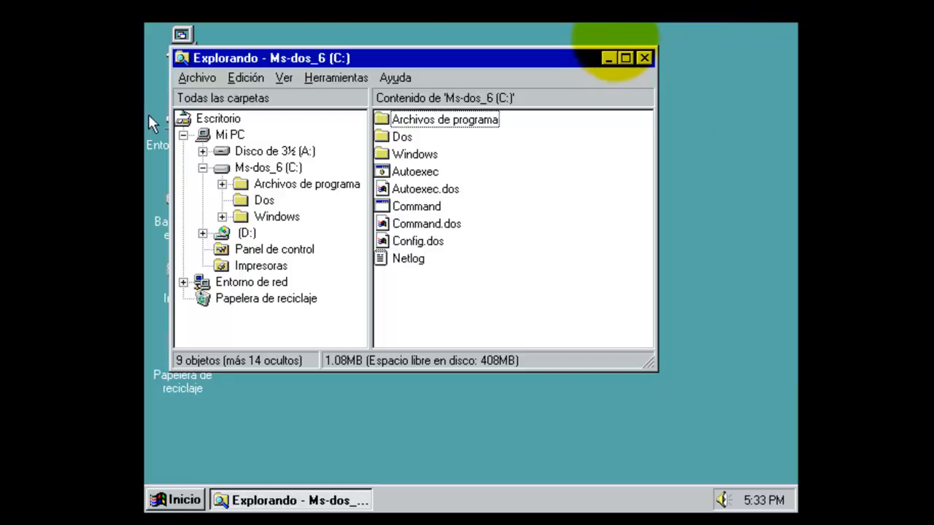
pyautogui.click(251, 171)
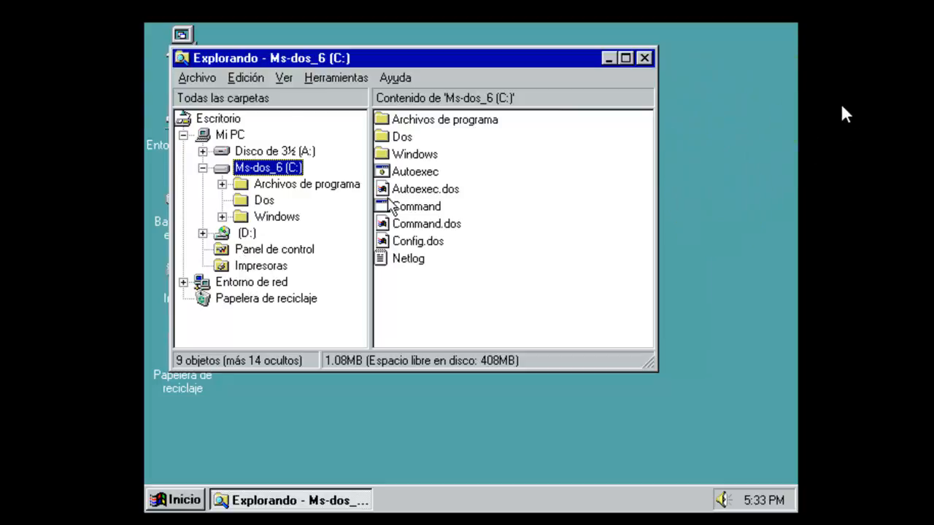
# Look through the command menus of Explorador de Windows and view the Acerca de Windows information.
pyautogui.click(186, 80)
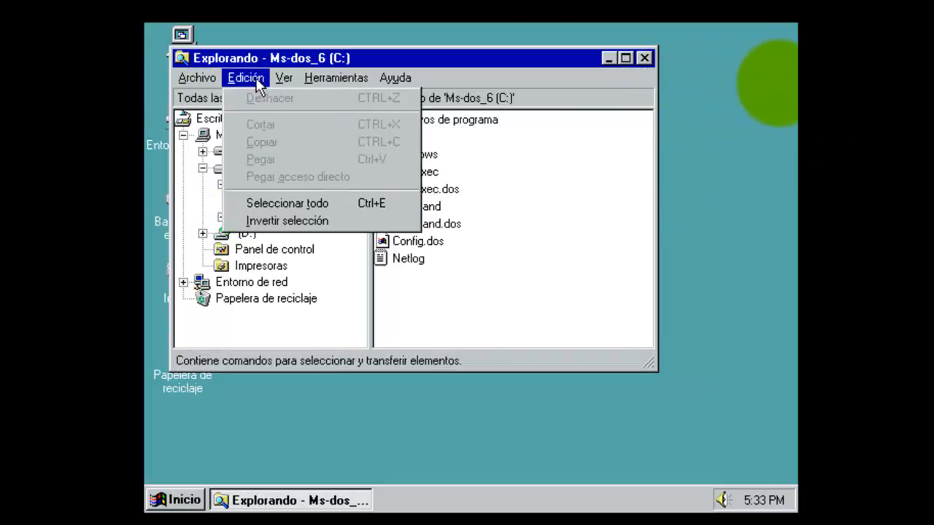
pyautogui.moveTo(283, 82)
pyautogui.press('Right')
pyautogui.press('Right')
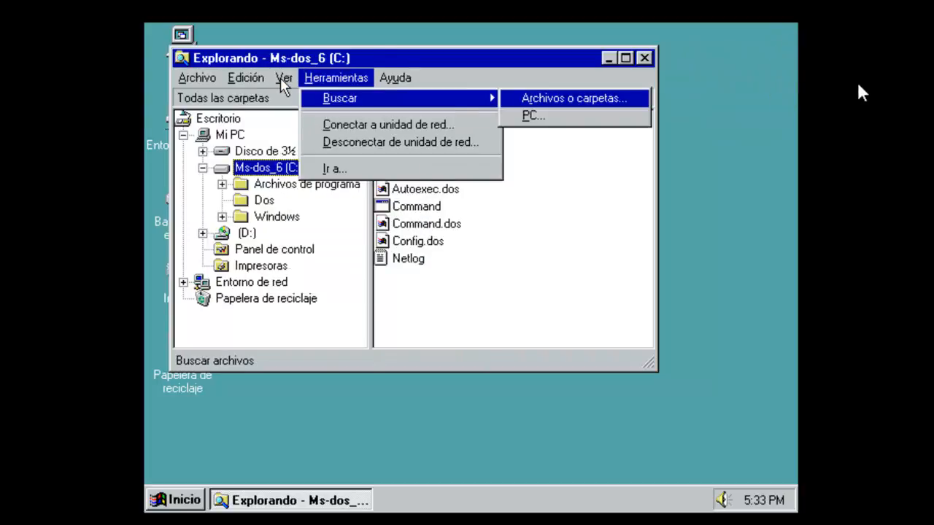
pyautogui.press('Right')
pyautogui.press('Right')
pyautogui.press('Left')
pyautogui.press('Down')
pyautogui.press('Return')
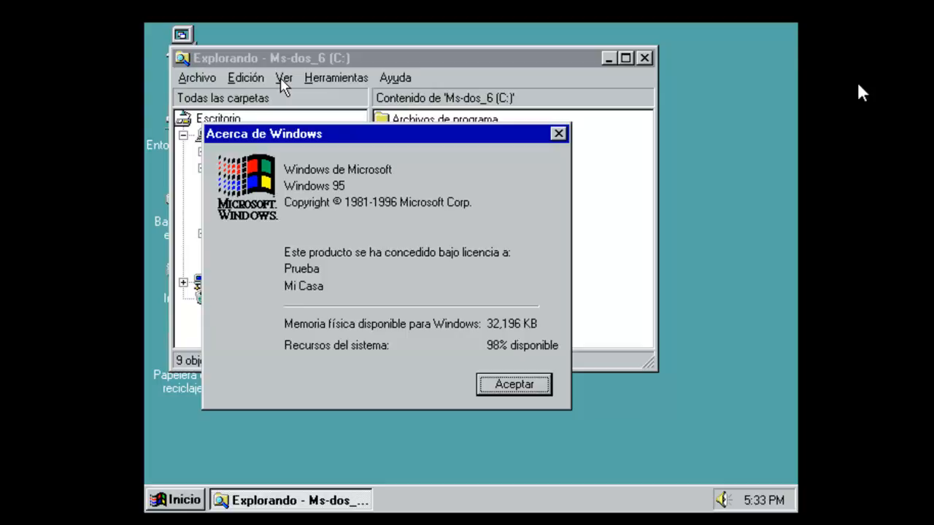
pyautogui.press('Return')
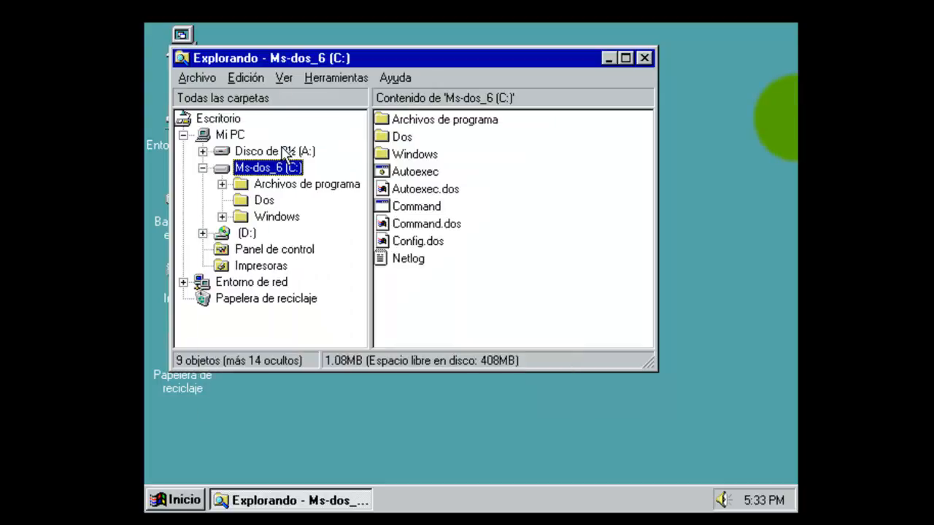
# Close Explorador de Windows and display the general system properties of Mi PC.
pyautogui.click(181, 58)
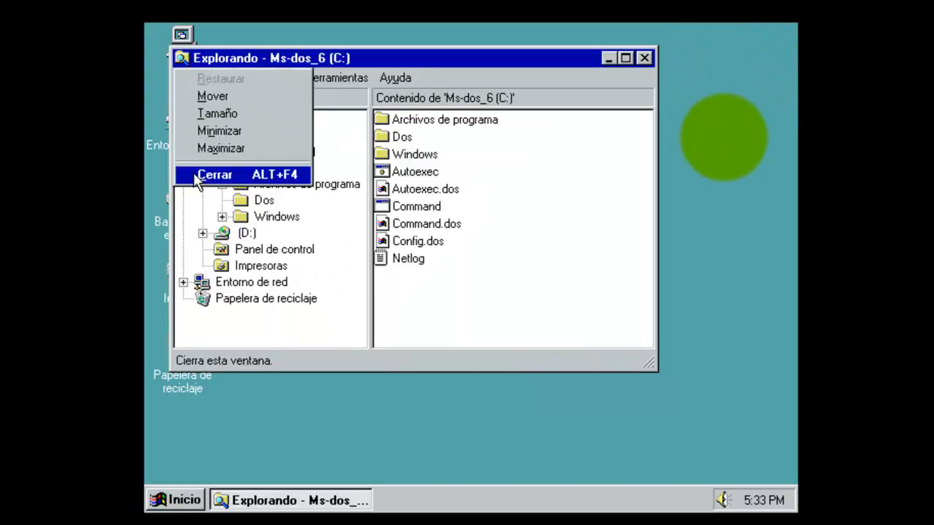
pyautogui.click(199, 174)
pyautogui.click(189, 32)
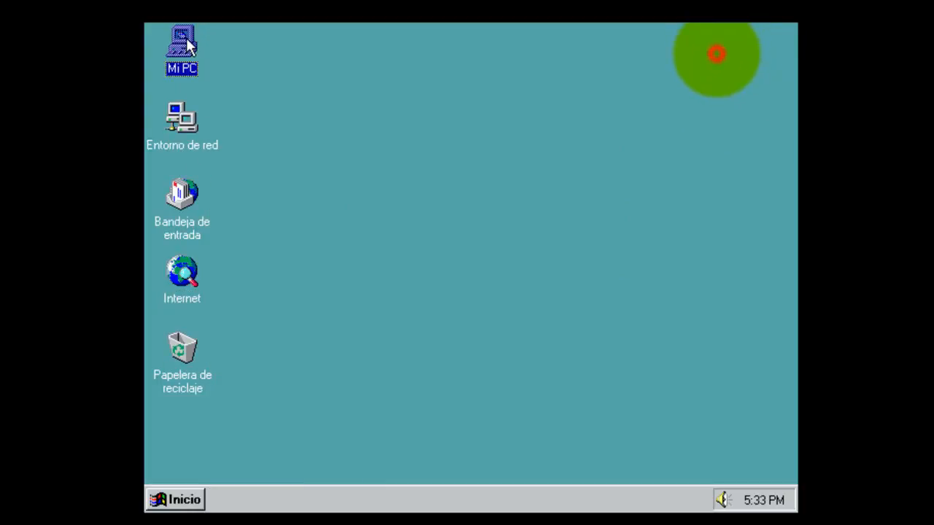
pyautogui.rightClick(187, 37)
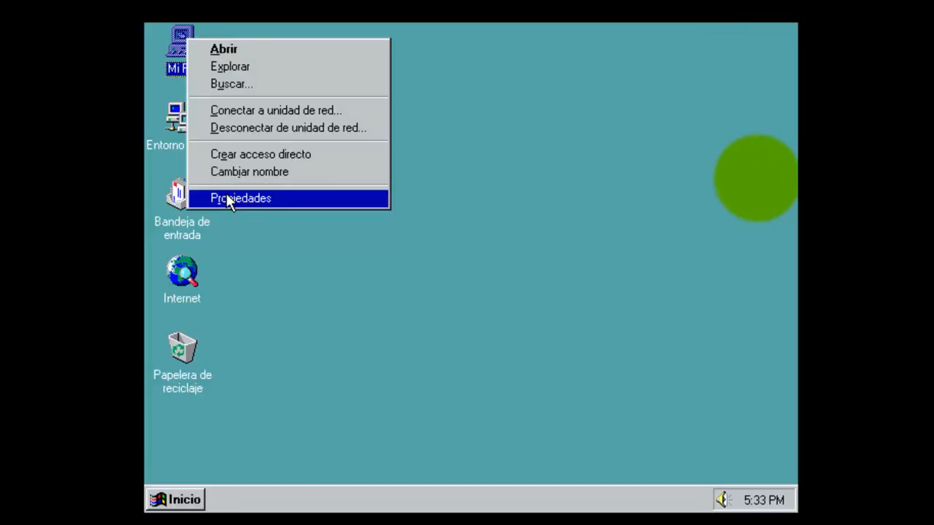
pyautogui.click(227, 196)
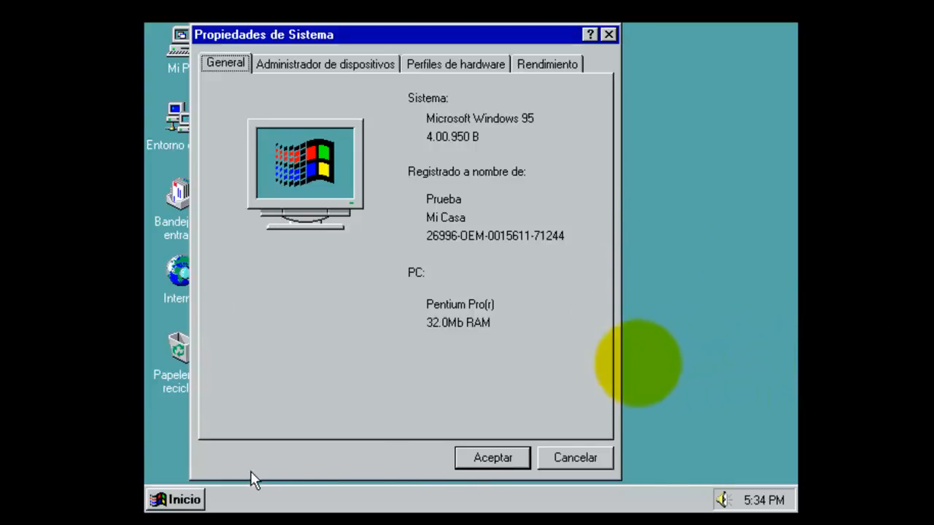
# Shut down Windows 95 and close the VirtualBox manager on the host.
pyautogui.click(195, 500)
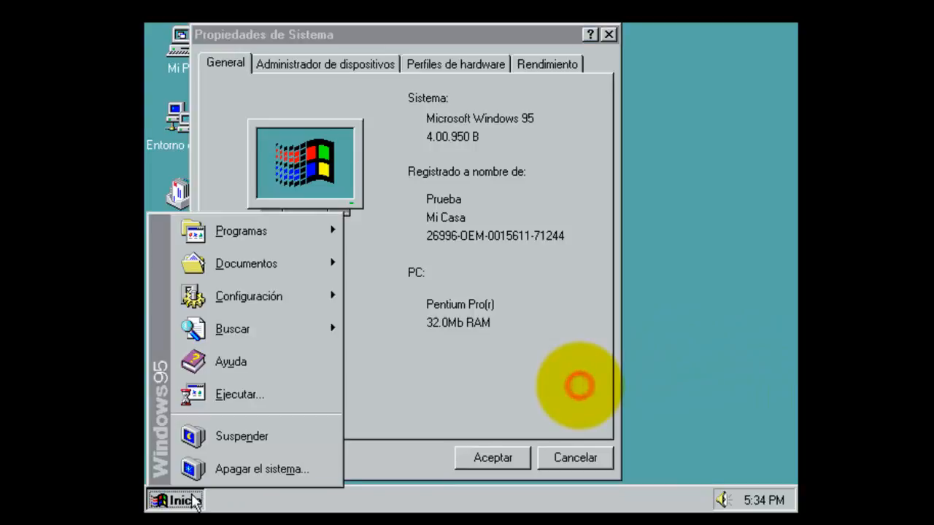
pyautogui.click(262, 465)
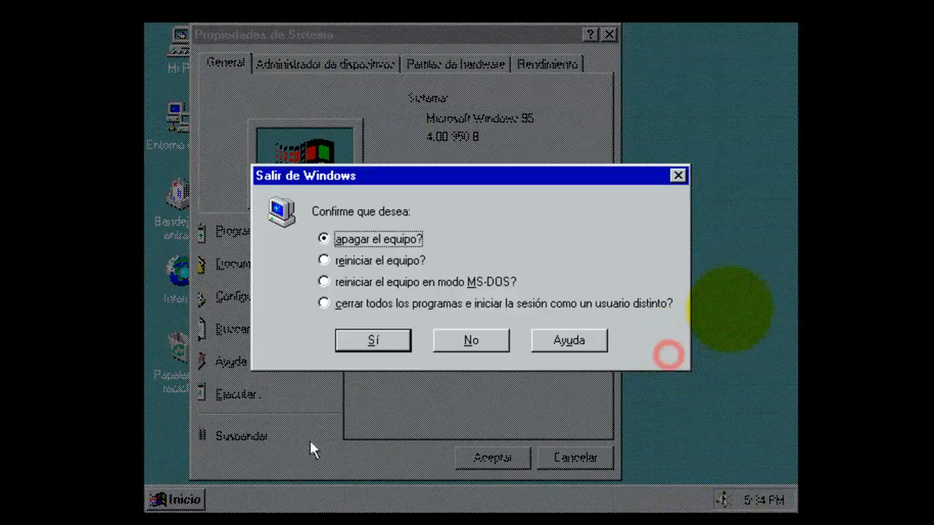
pyautogui.click(393, 346)
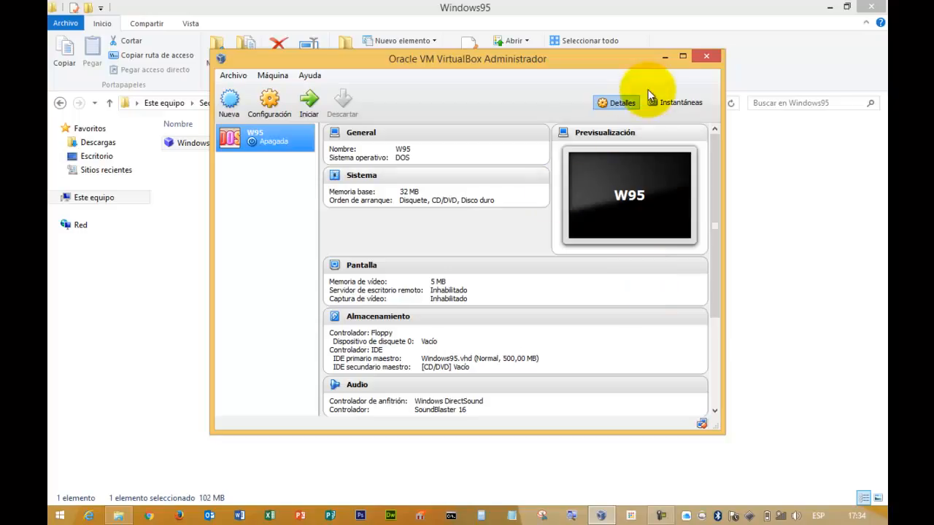
pyautogui.click(699, 59)
pyautogui.click(518, 222)
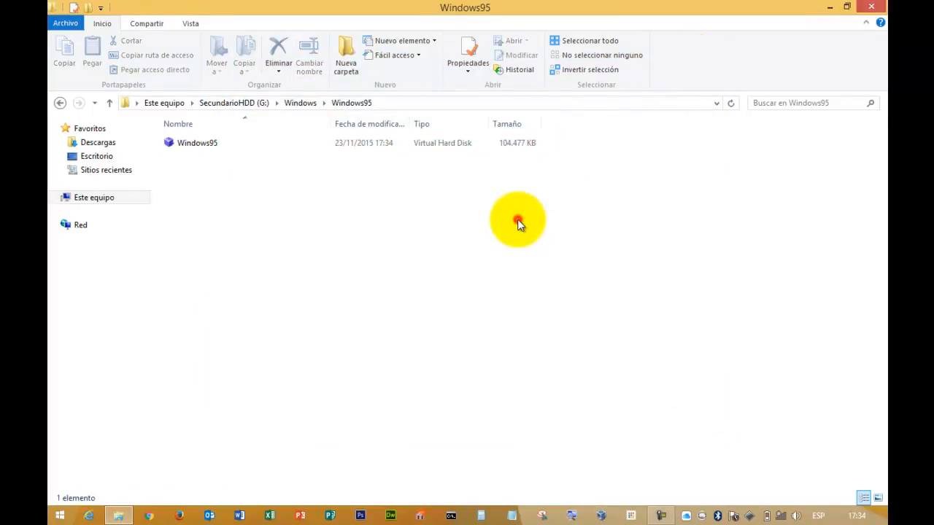